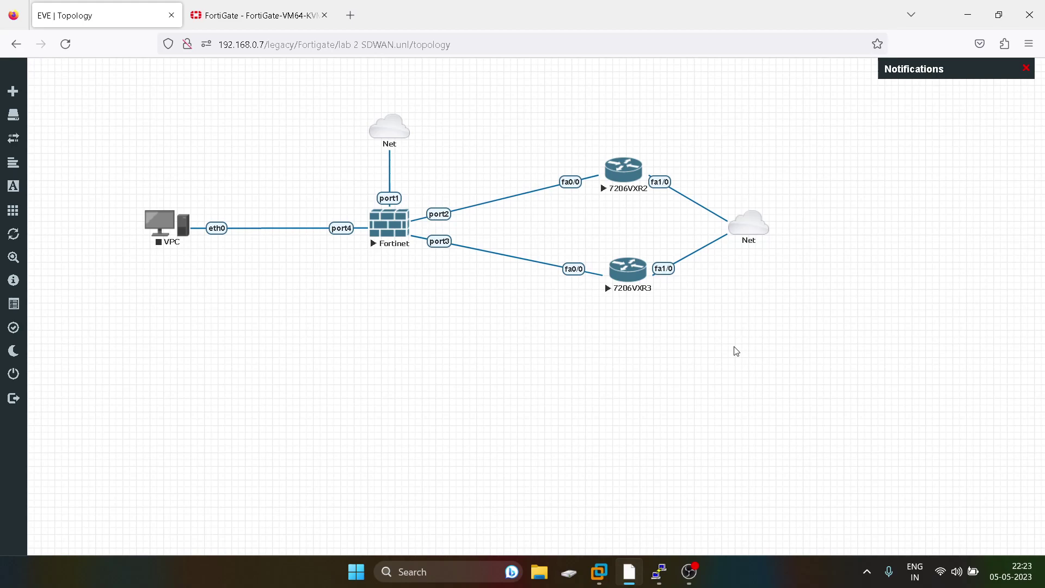
# Step: Review the lab topology and open the FortiGate's network interface list
pyautogui.click(254, 17)
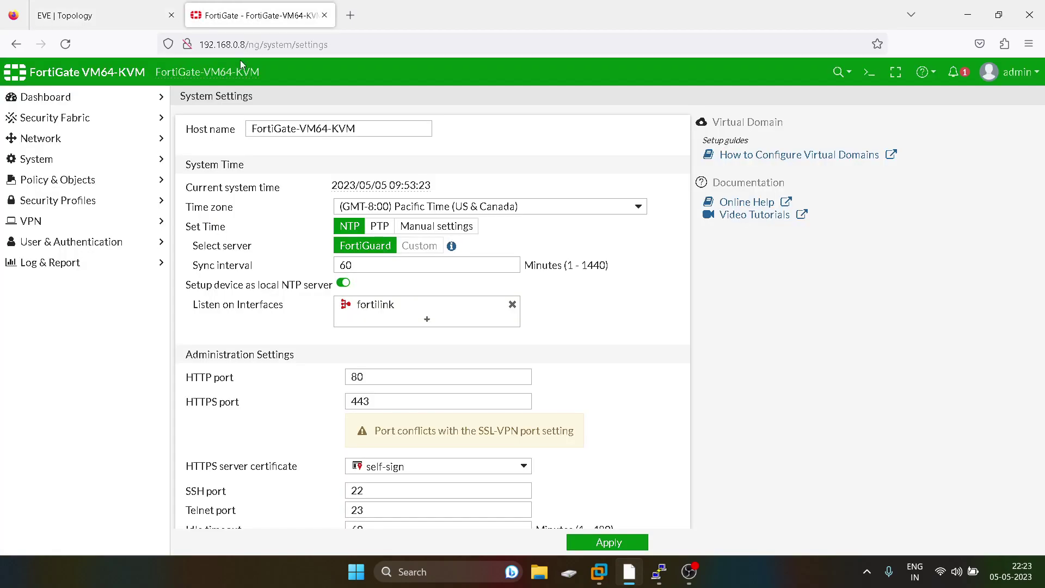
pyautogui.click(85, 163)
pyautogui.click(150, 164)
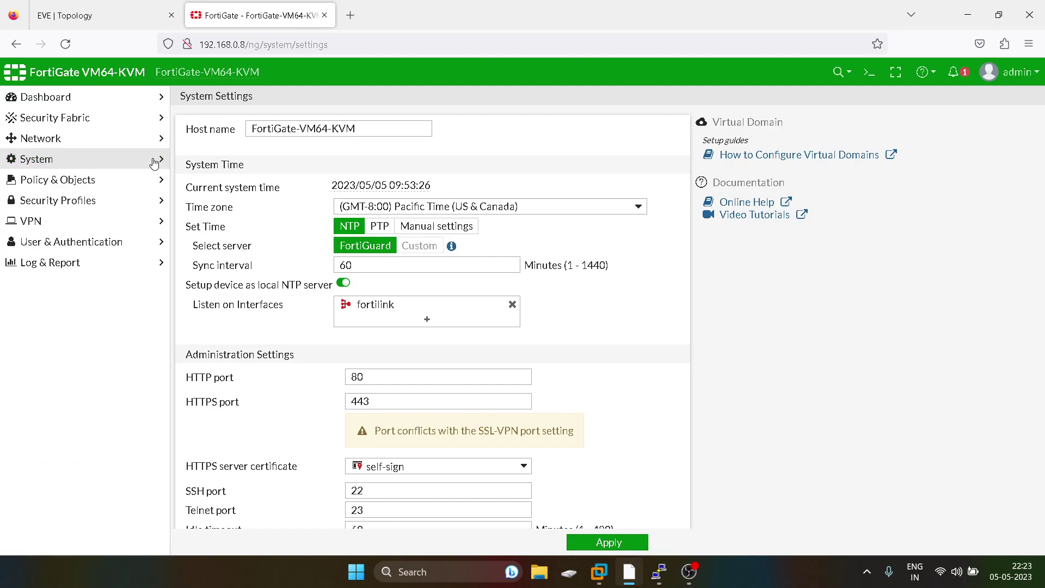
pyautogui.click(68, 138)
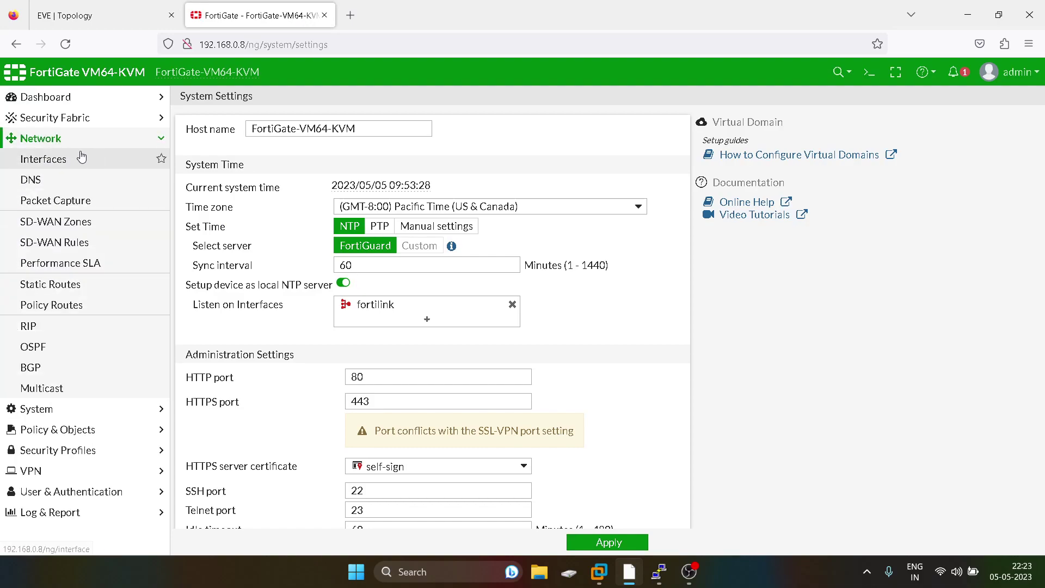
pyautogui.click(93, 5)
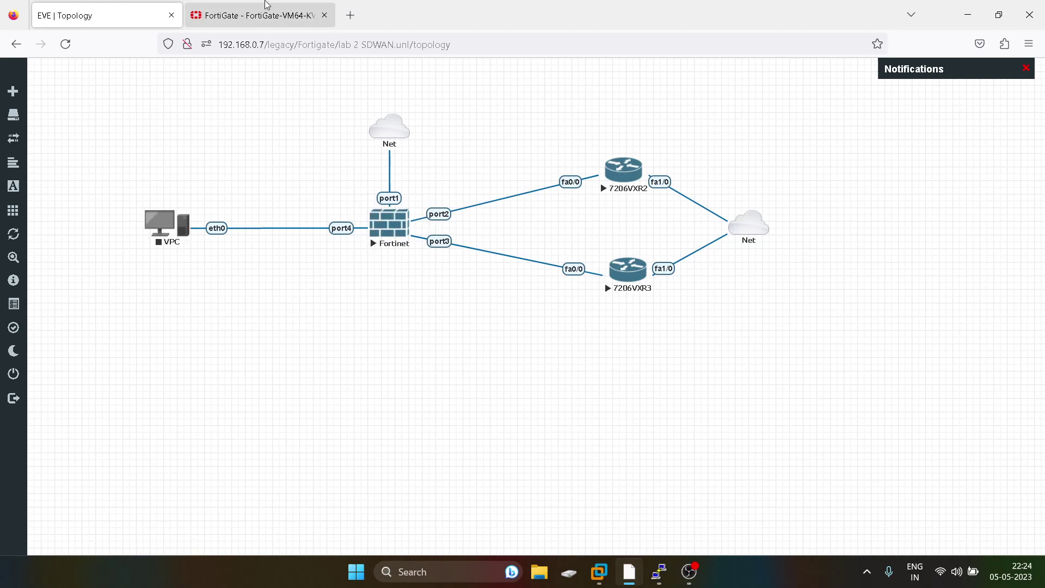
pyautogui.click(256, 16)
pyautogui.click(58, 159)
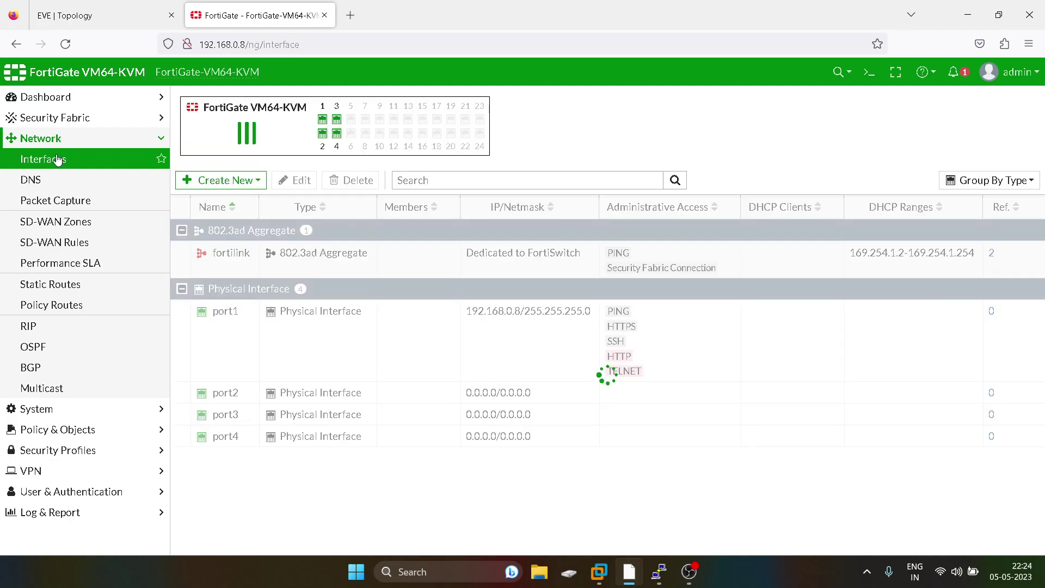
# Step: Switch port1's addressing mode to Manual, keeping 192.168.0.8/255.255.255.0, and save the interface despite the active connection on it
pyautogui.click(226, 319)
pyautogui.click(291, 180)
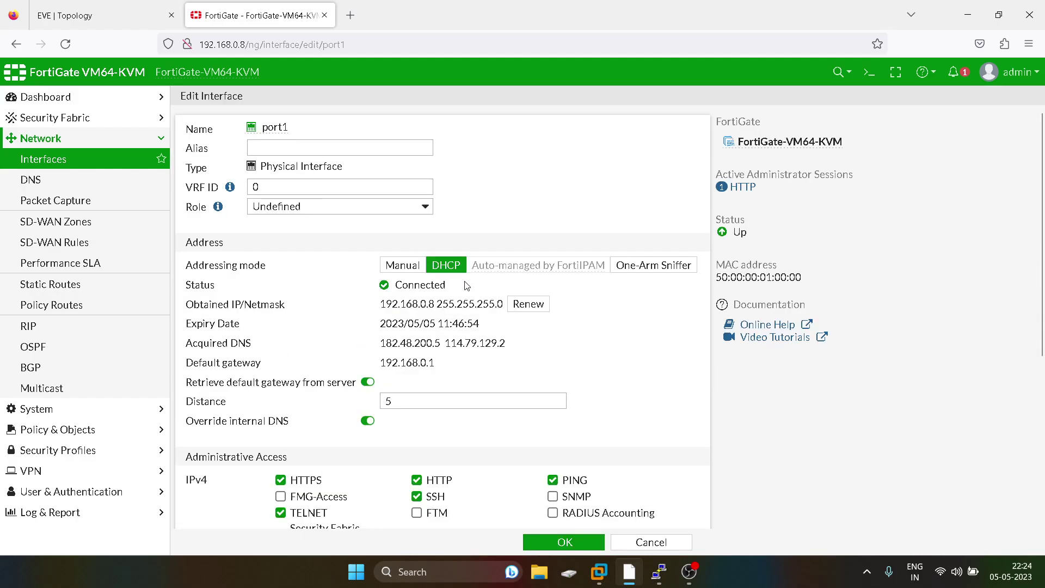
pyautogui.click(404, 269)
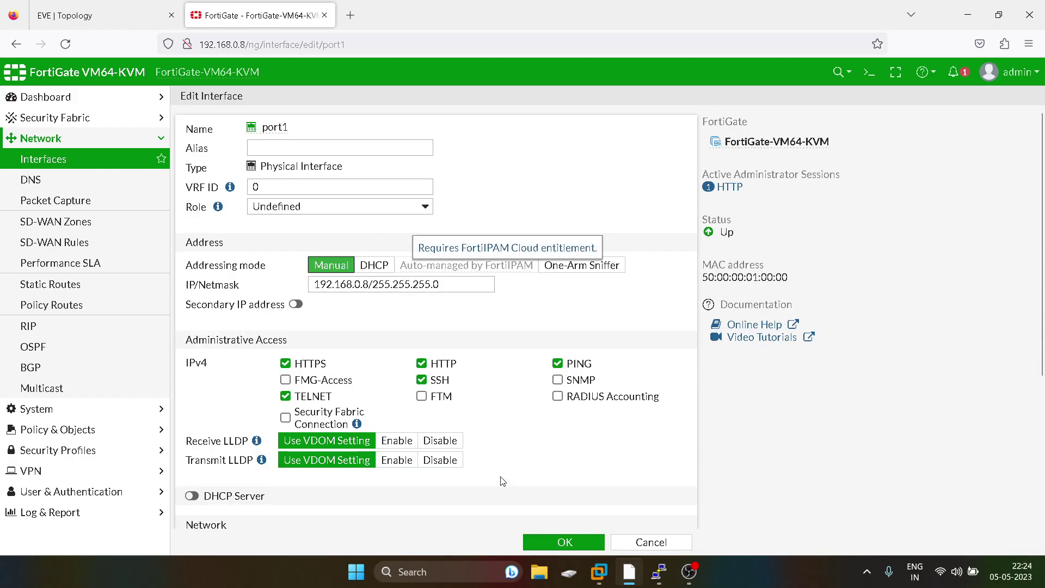
pyautogui.click(129, 24)
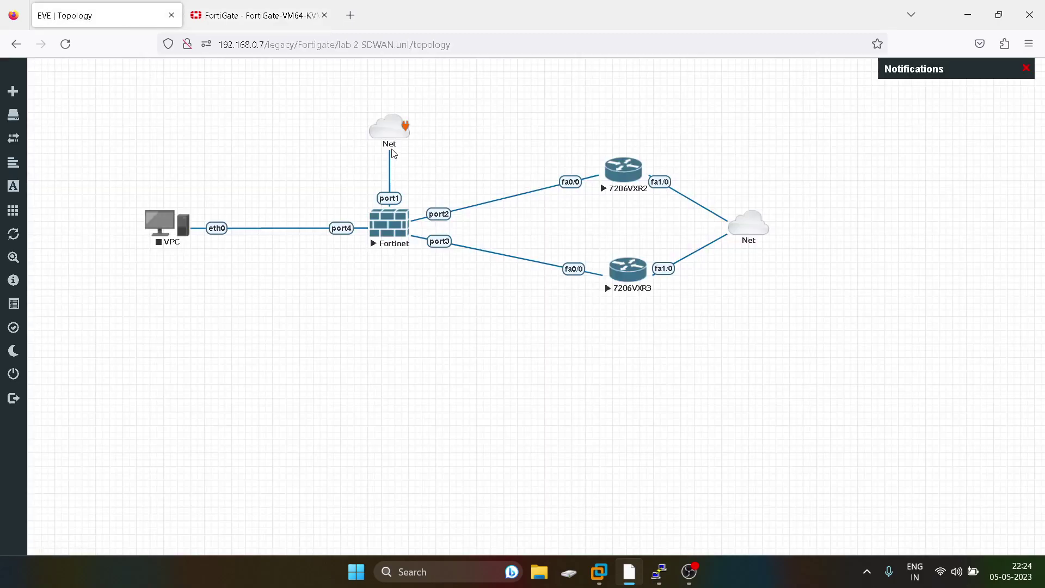
pyautogui.click(239, 15)
pyautogui.click(548, 544)
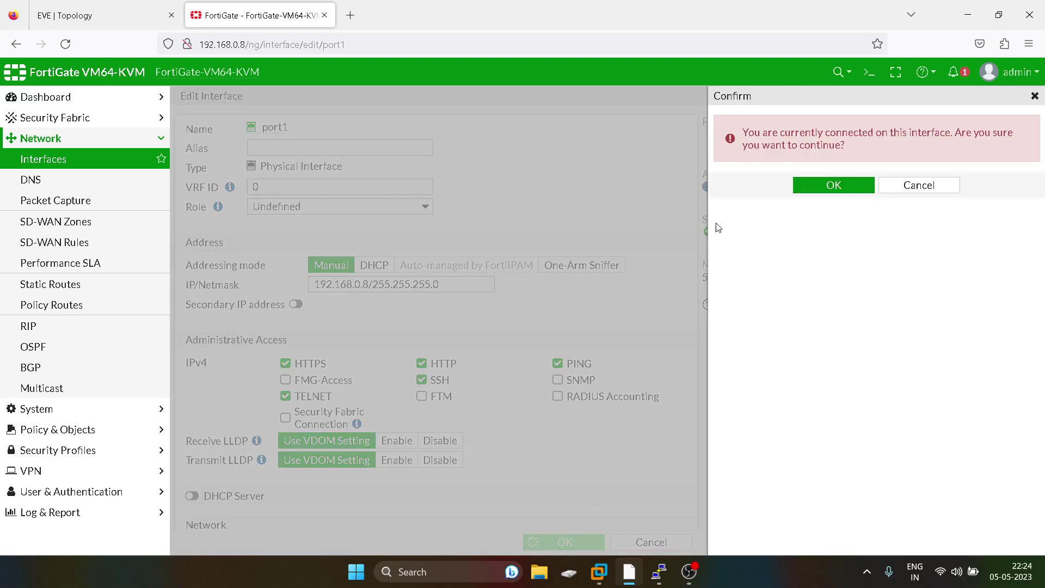
pyautogui.click(832, 185)
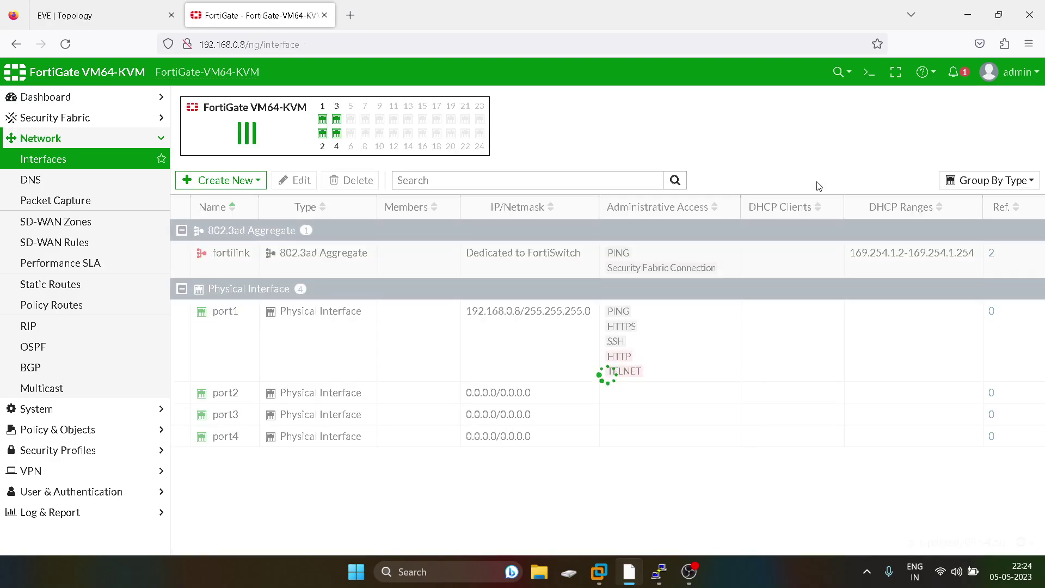
# Step: Open port2 for editing and look up the FastEthernet0/0 address in the 7206VXR2 router console
pyautogui.click(146, 25)
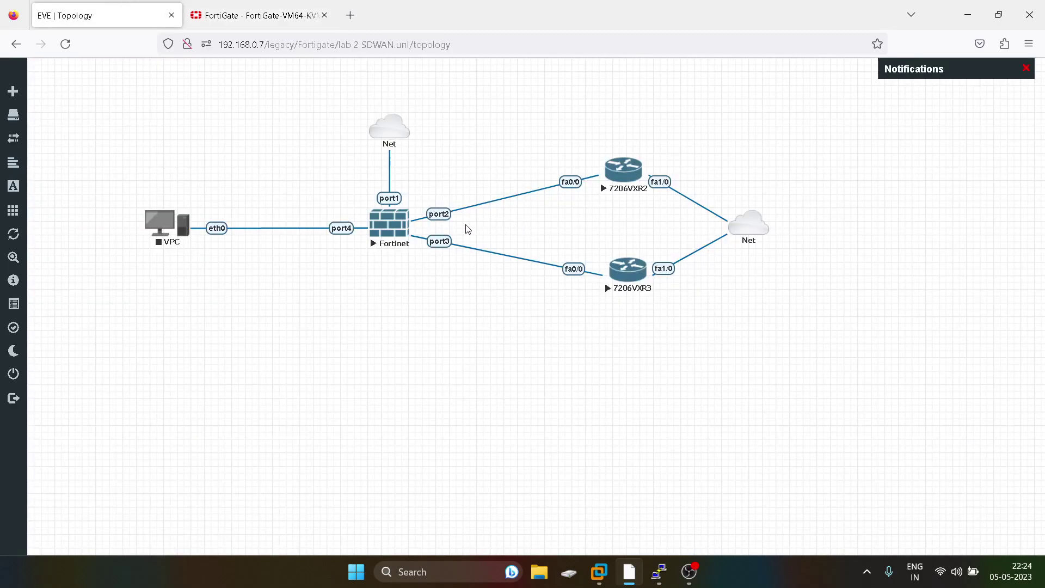
pyautogui.click(210, 24)
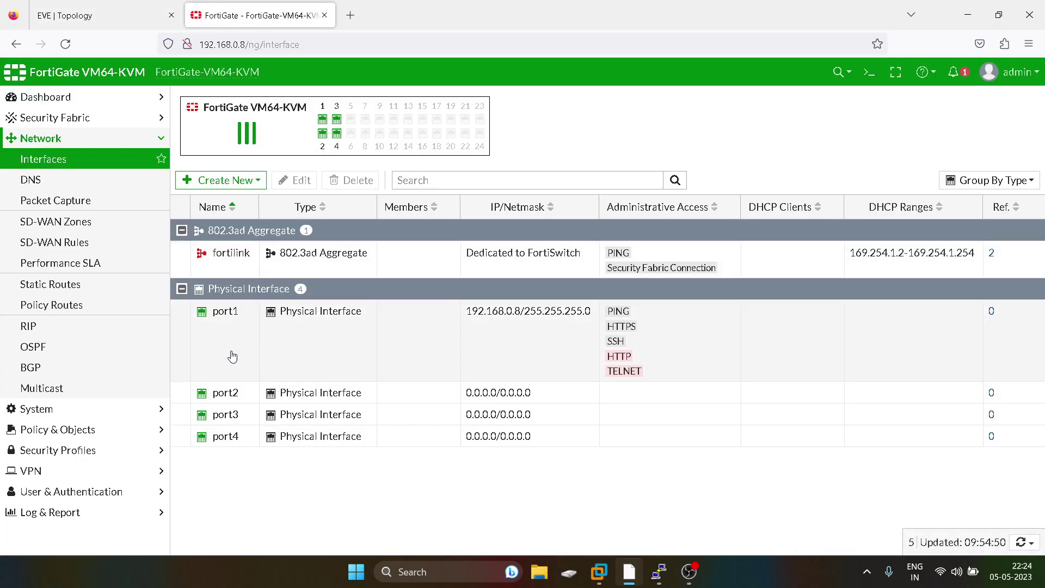
pyautogui.click(297, 179)
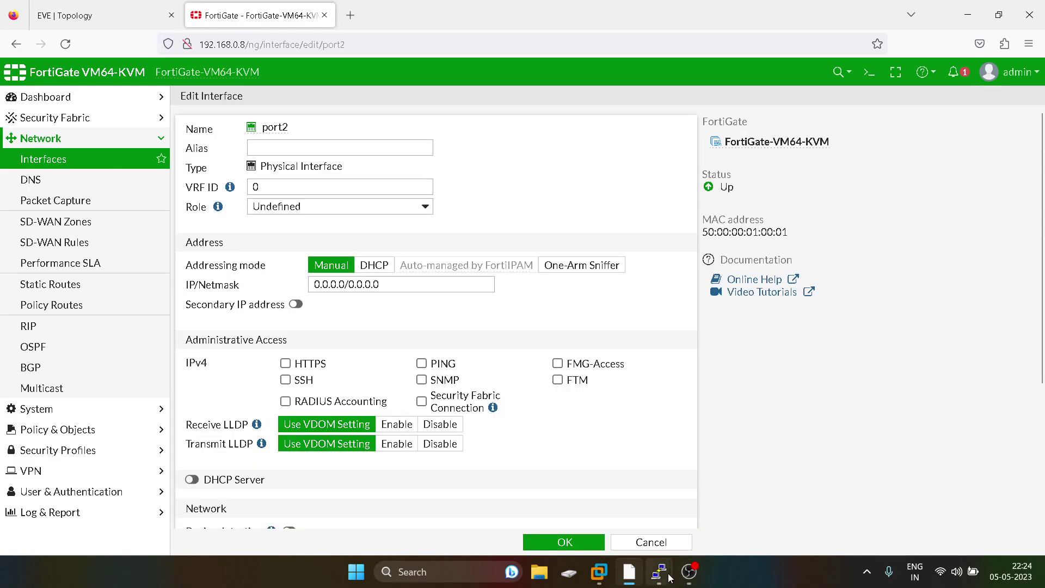
pyautogui.moveTo(670, 578)
pyautogui.click(659, 492)
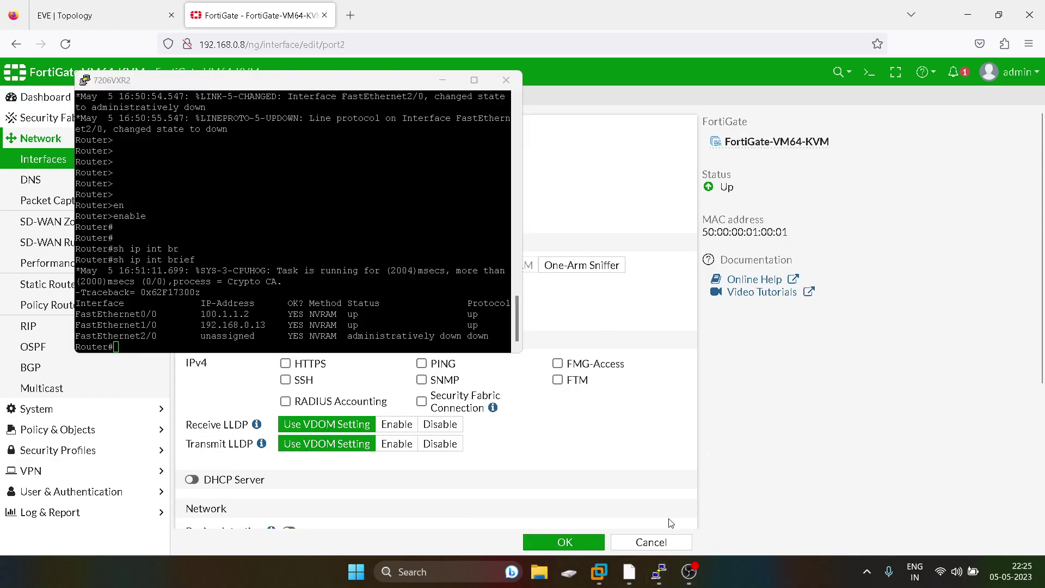
pyautogui.doubleClick(236, 314)
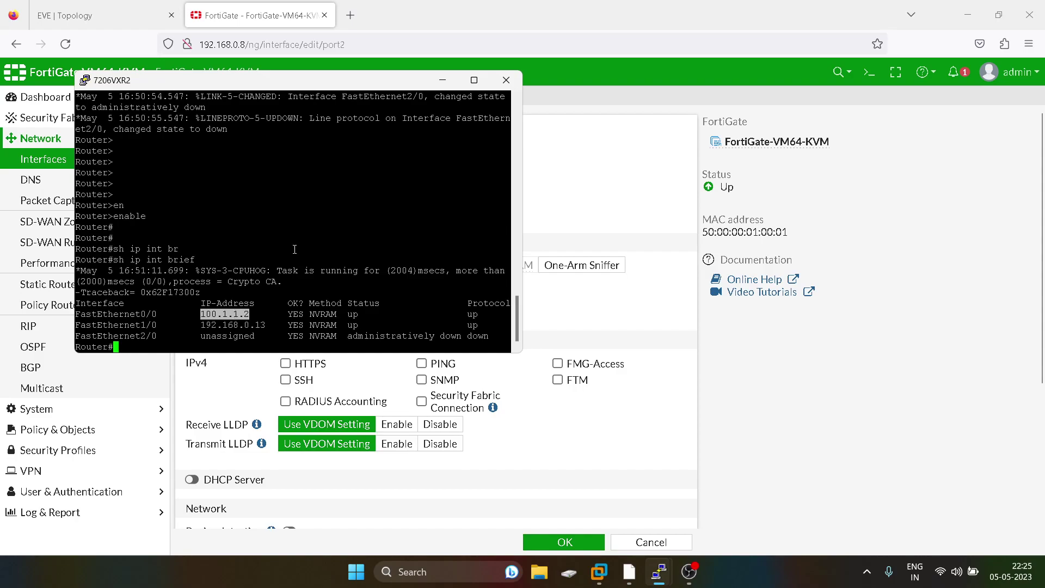
pyautogui.click(441, 79)
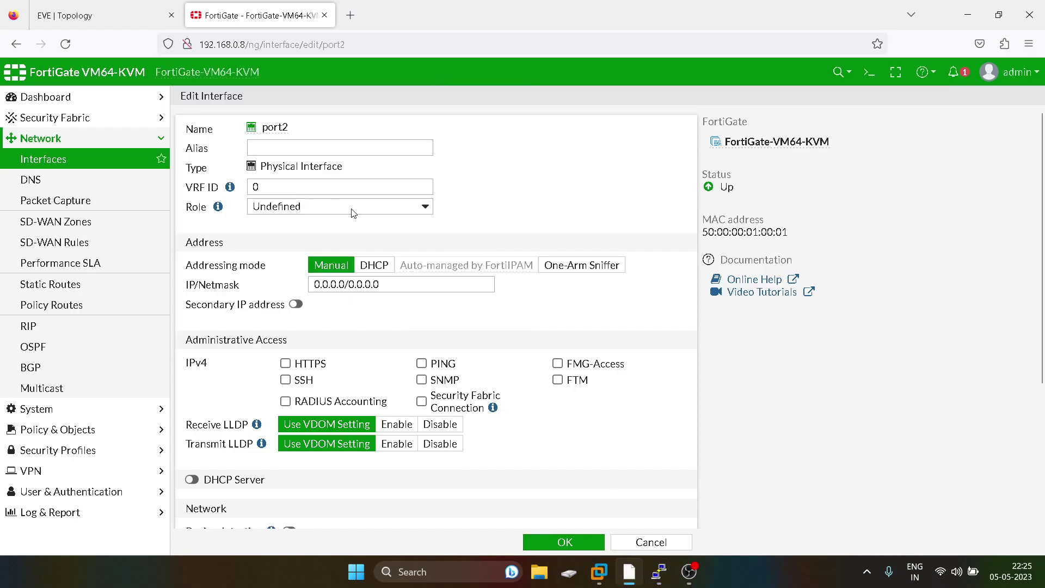
# Step: Set port2's IP/netmask to 100.1.1.1/24
pyautogui.click(336, 283)
pyautogui.hotkey('ctrl', 'a')
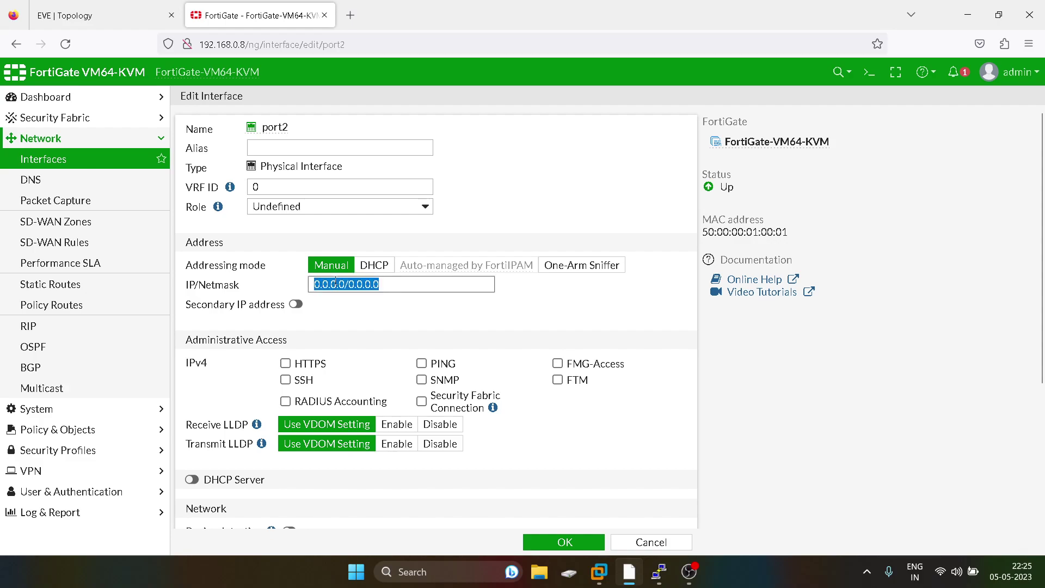
pyautogui.write('100.1.1.2')
pyautogui.press('BackSpace')
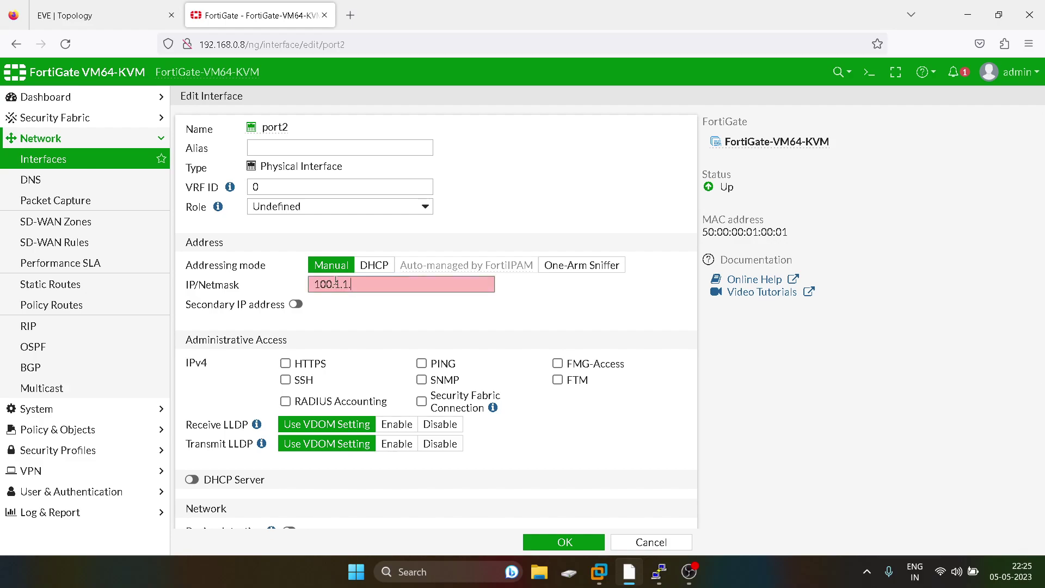
pyautogui.write('1/244')
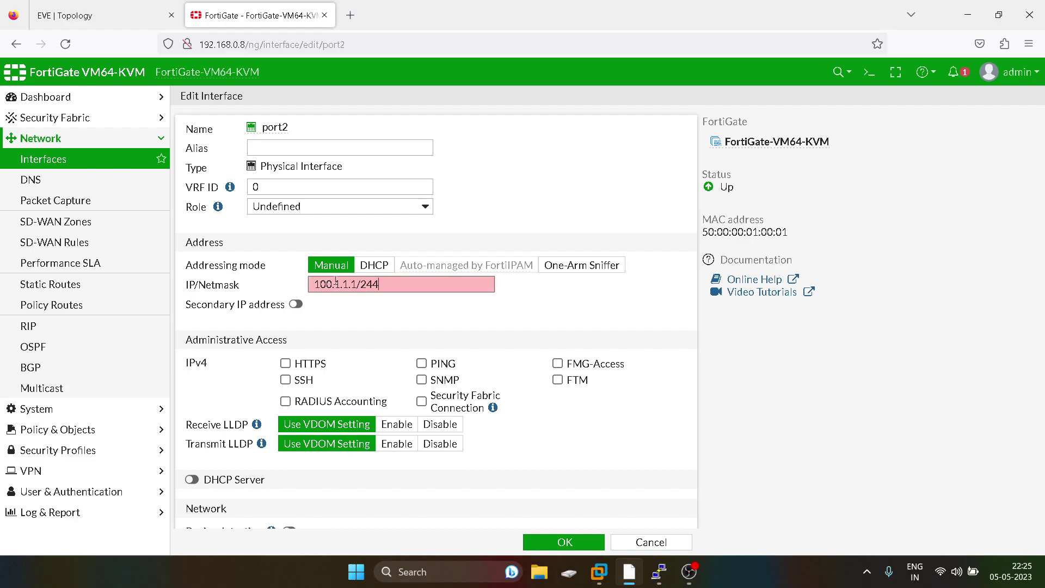
pyautogui.press('BackSpace')
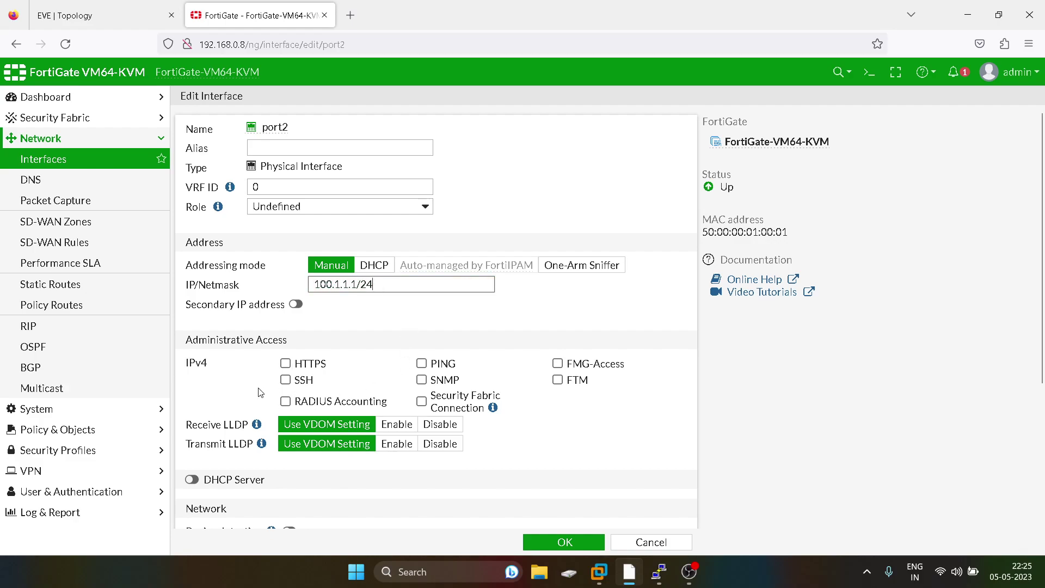
# Step: Allow HTTPS, SSH and PING administrative access on port2 and save the interface
pyautogui.click(285, 363)
pyautogui.click(285, 380)
pyautogui.click(421, 364)
pyautogui.scroll(-1, 425, 370)
pyautogui.scroll(-4, 421, 368)
pyautogui.scroll(4, 420, 366)
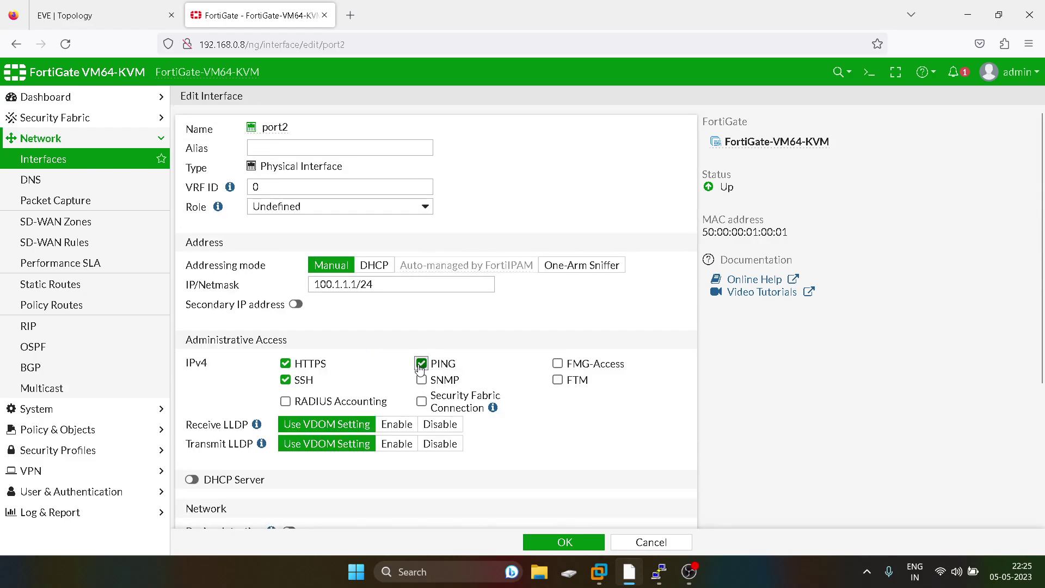
pyautogui.click(566, 541)
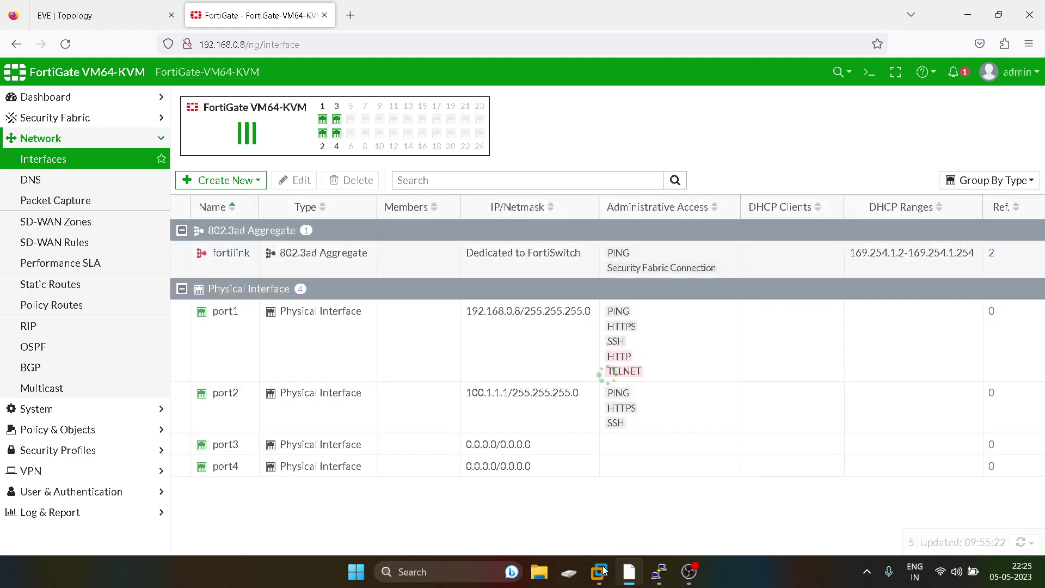
# Step: Look up the FastEthernet0/0 address in the 7206VXR3 router console and check the router's firewall link in the topology
pyautogui.moveTo(659, 572)
pyautogui.click(685, 501)
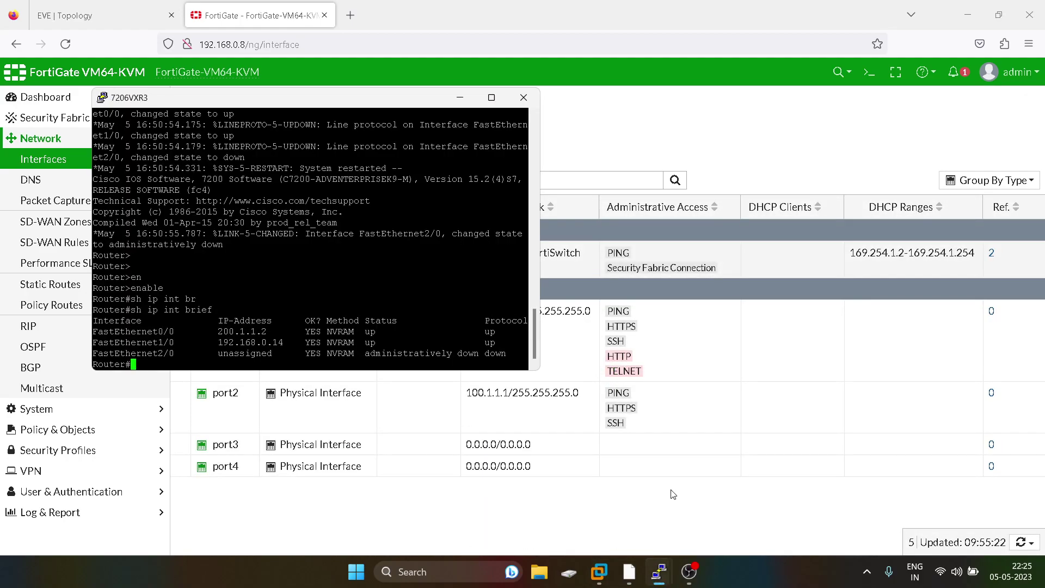
pyautogui.doubleClick(254, 332)
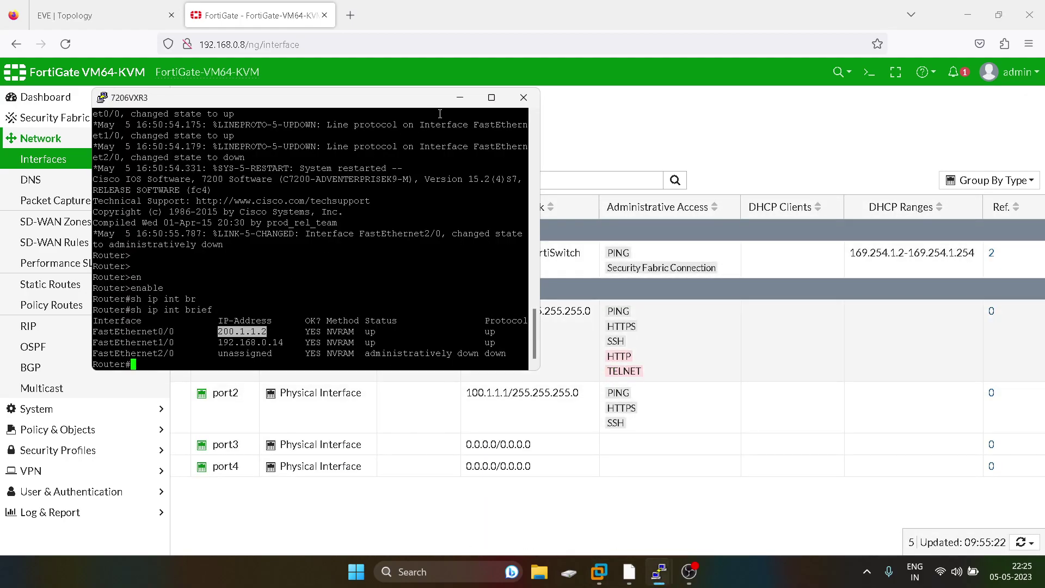
pyautogui.click(460, 98)
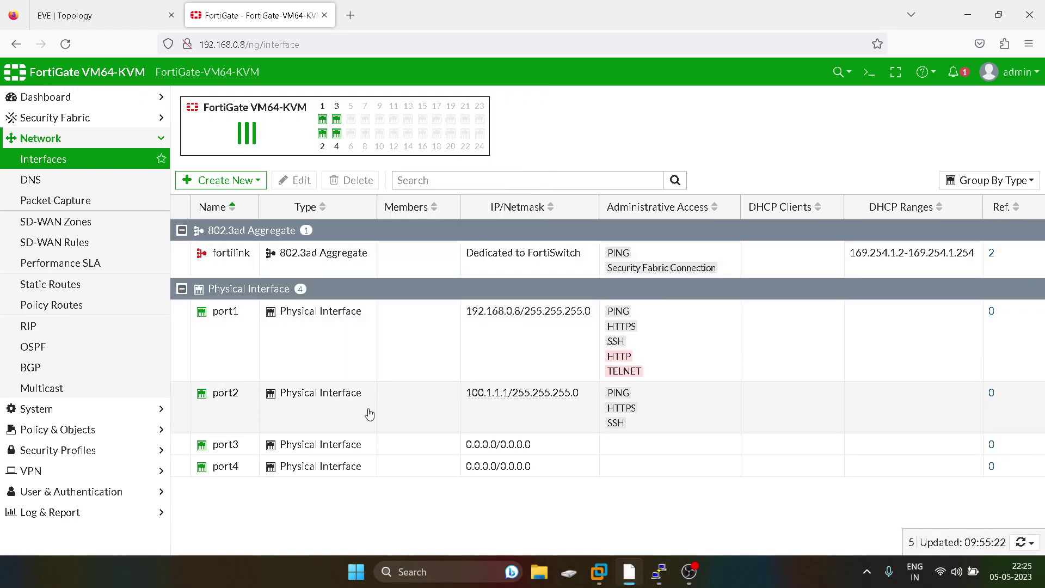
pyautogui.click(234, 414)
pyautogui.hotkey('ctrl', 'Tab')
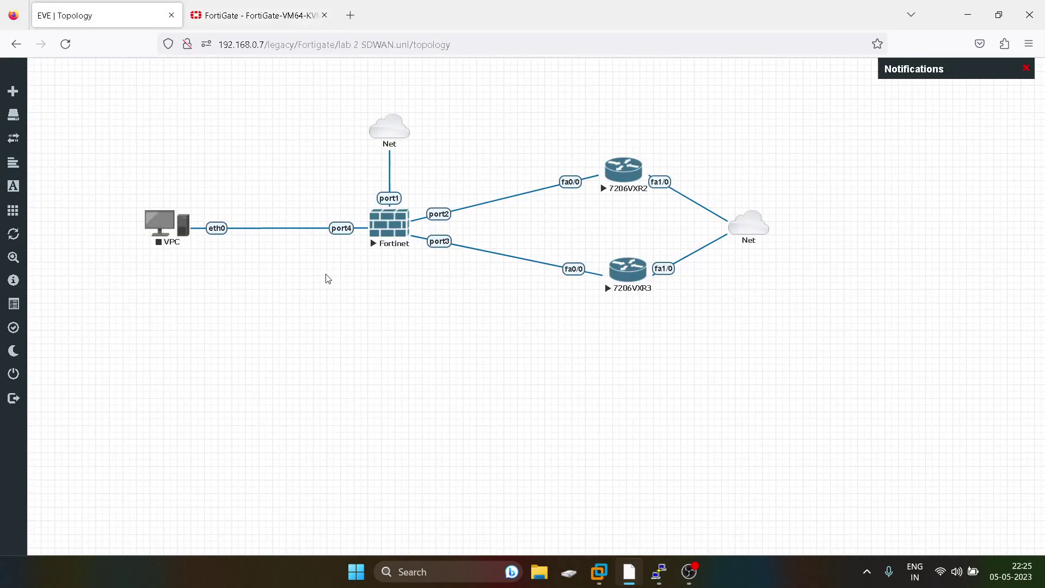
pyautogui.click(258, 15)
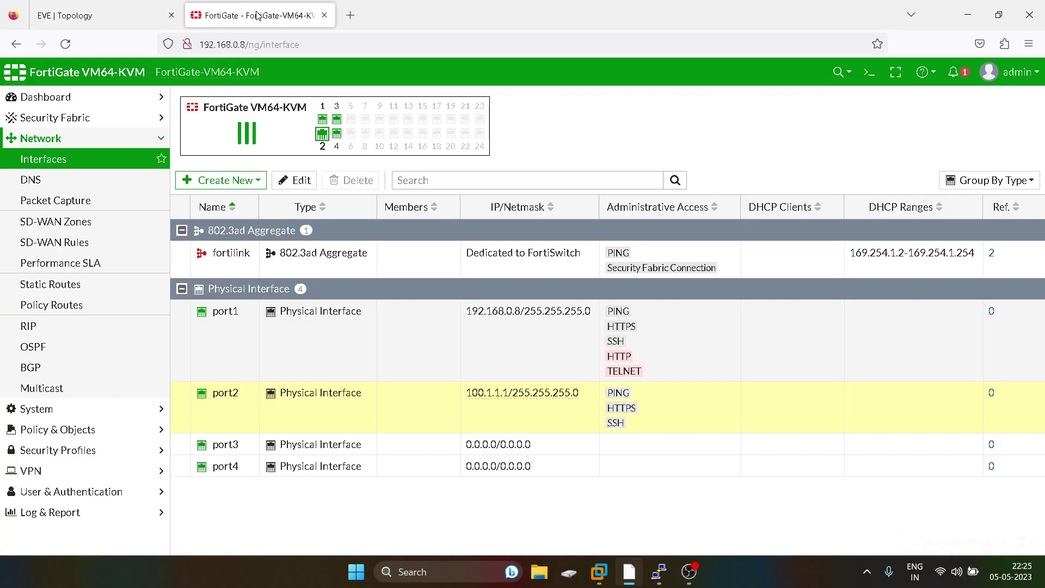
# Step: Open port3 for editing and set its IP/netmask to 200.1.1.1/24
pyautogui.click(234, 444)
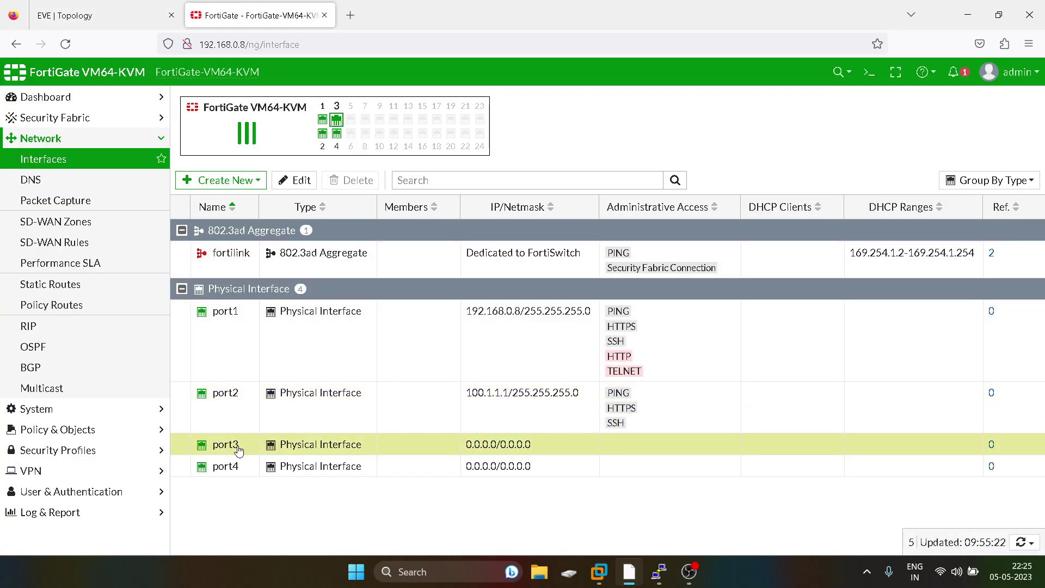
pyautogui.click(290, 181)
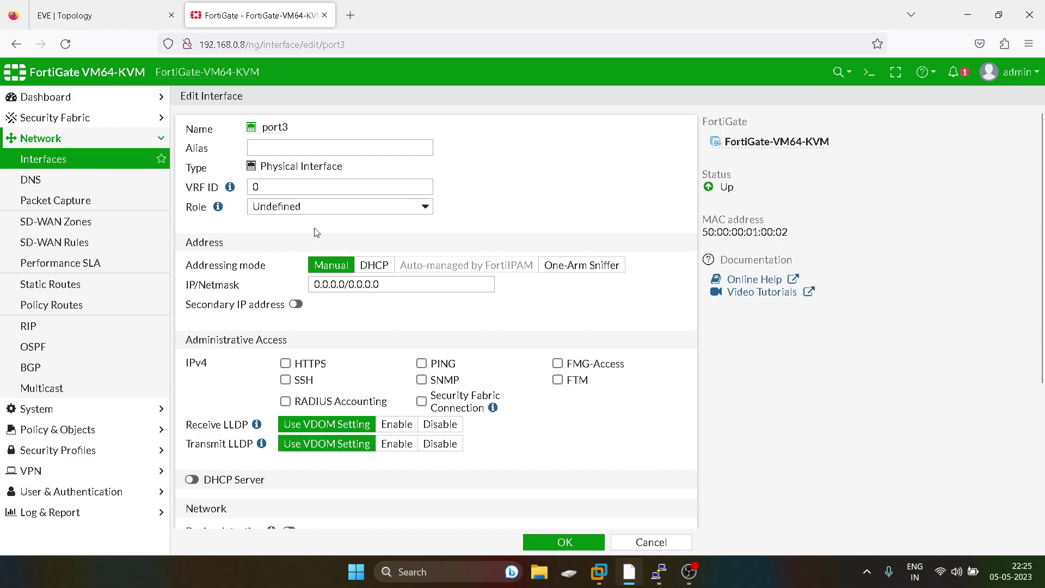
pyautogui.tripleClick(347, 284)
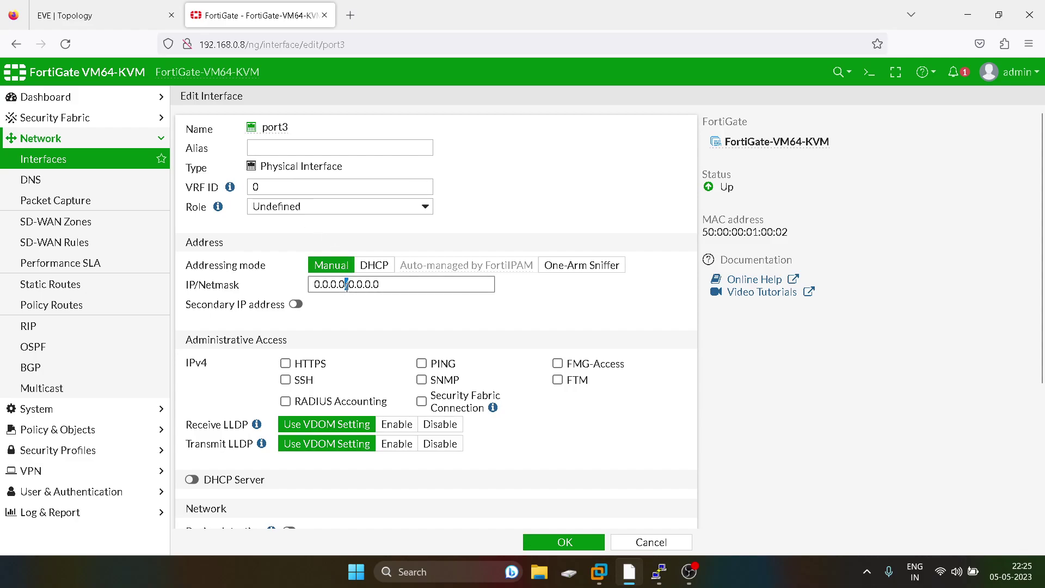
pyautogui.write('200.1.1.2')
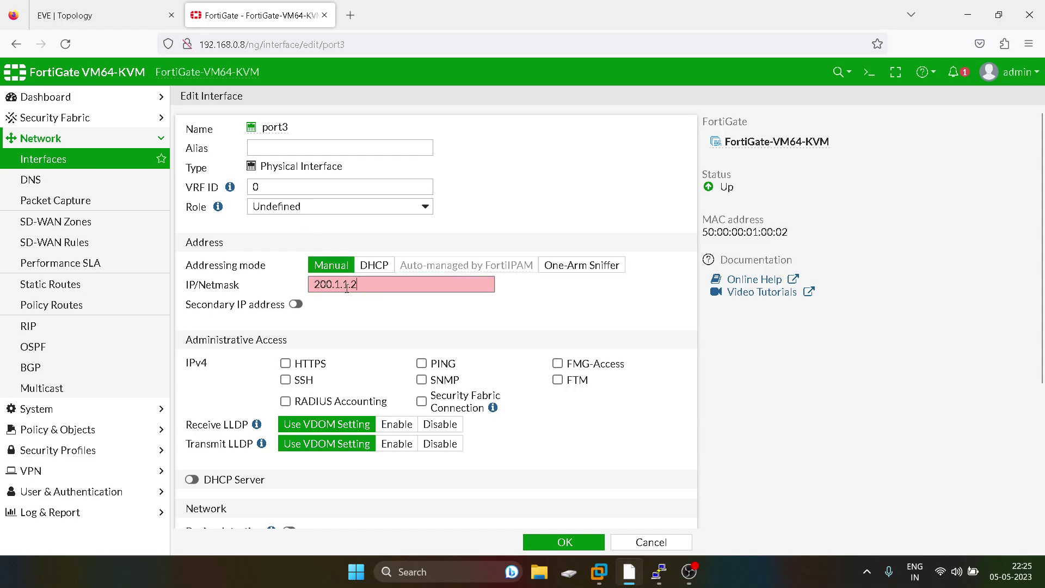
pyautogui.press('BackSpace')
pyautogui.write('1/24')
# Step: Allow HTTPS, SSH and PING administrative access on port3, save the interface and return to the lab topology
pyautogui.click(285, 363)
pyautogui.click(286, 380)
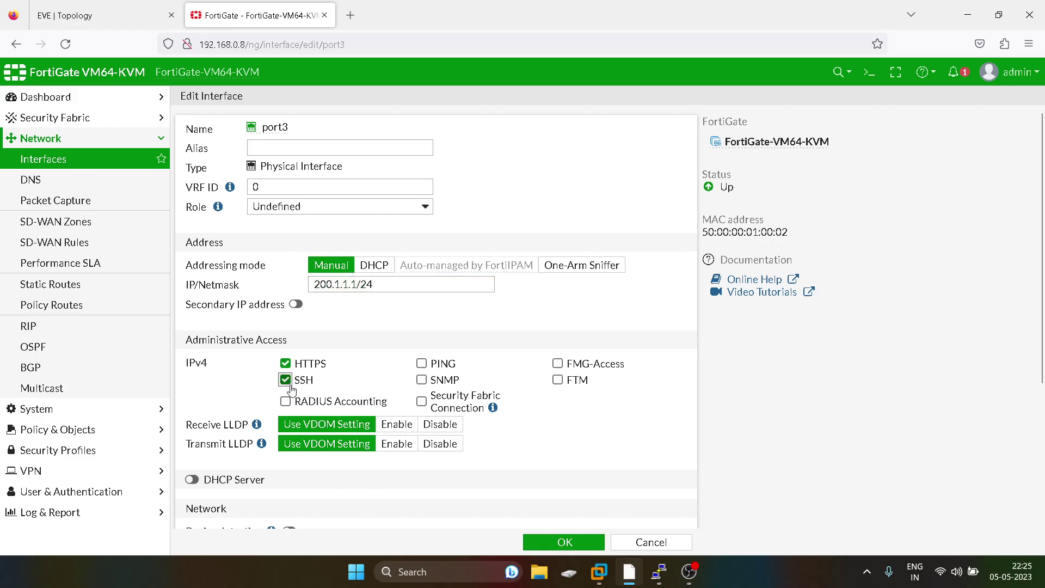
pyautogui.click(421, 363)
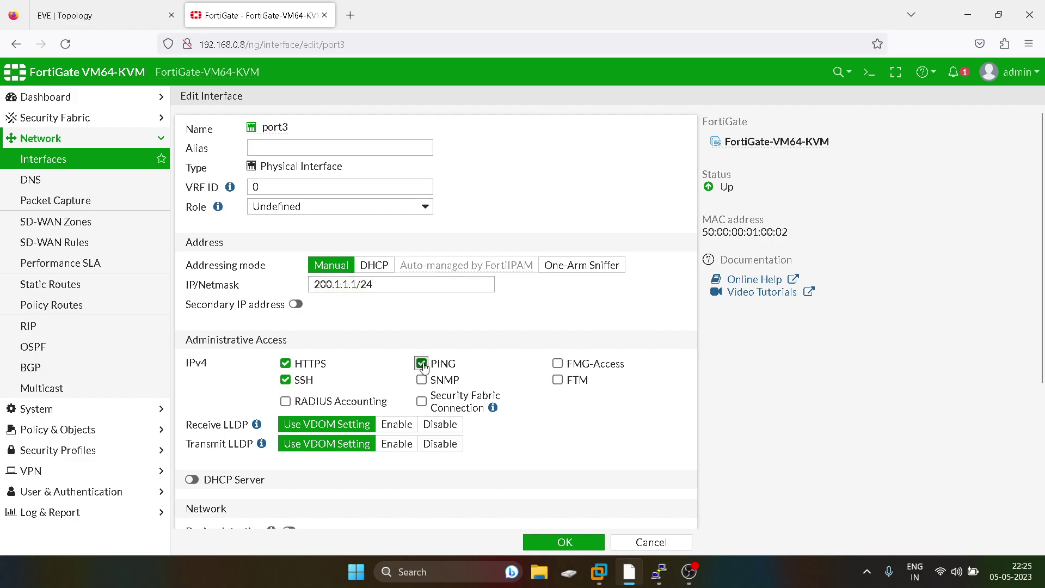
pyautogui.click(557, 543)
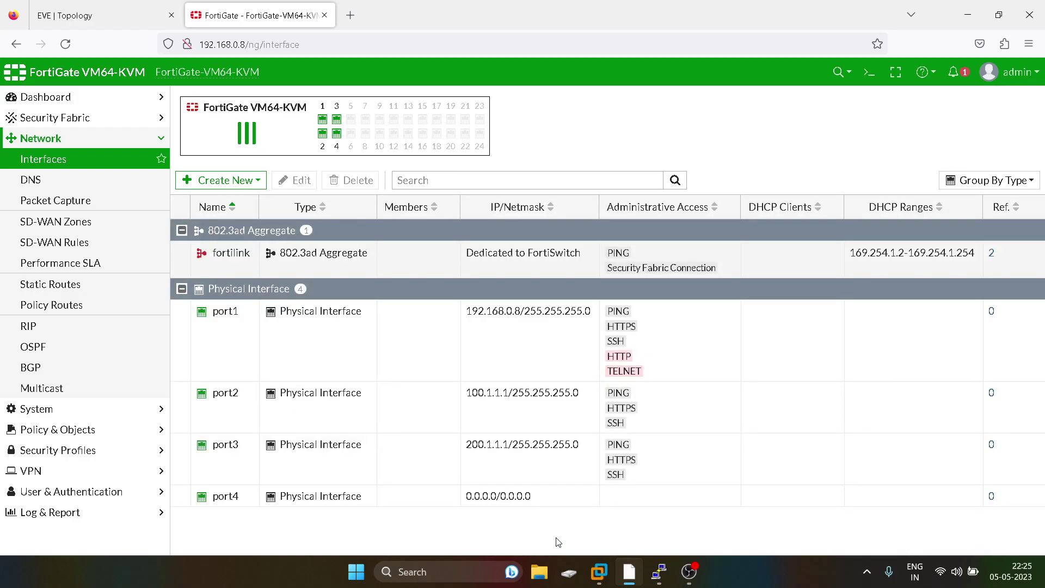
pyautogui.click(139, 6)
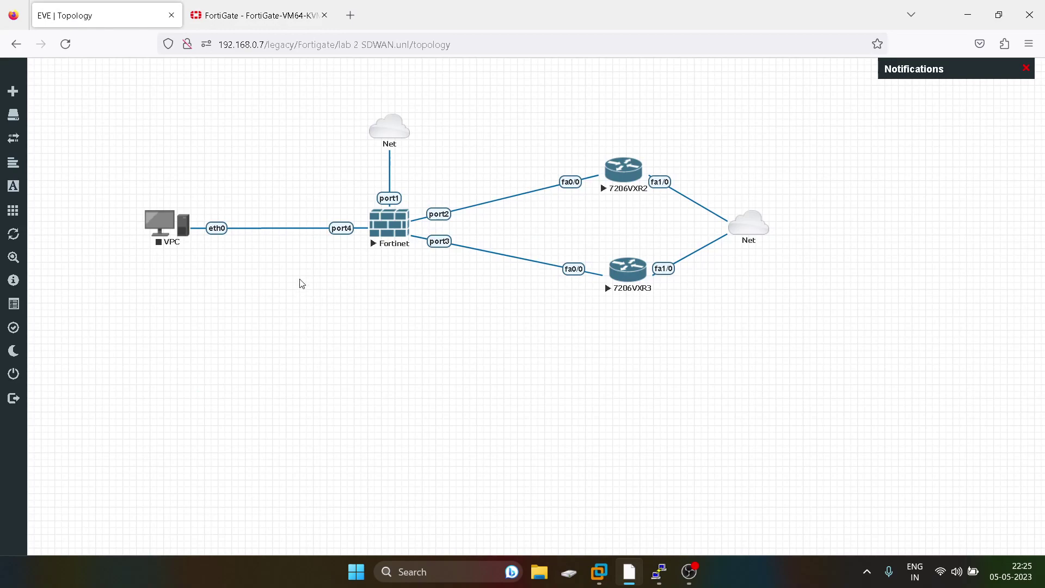
# Step: Open port4 for editing, set its role to LAN and its IP/netmask to 10.1.1.1/24
pyautogui.click(255, 15)
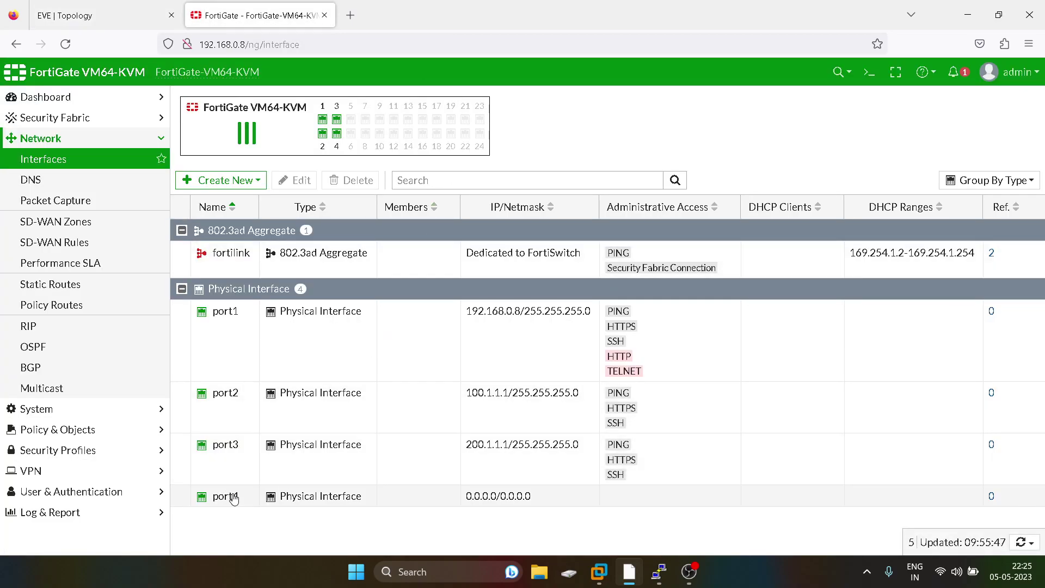
pyautogui.click(233, 498)
pyautogui.click(301, 183)
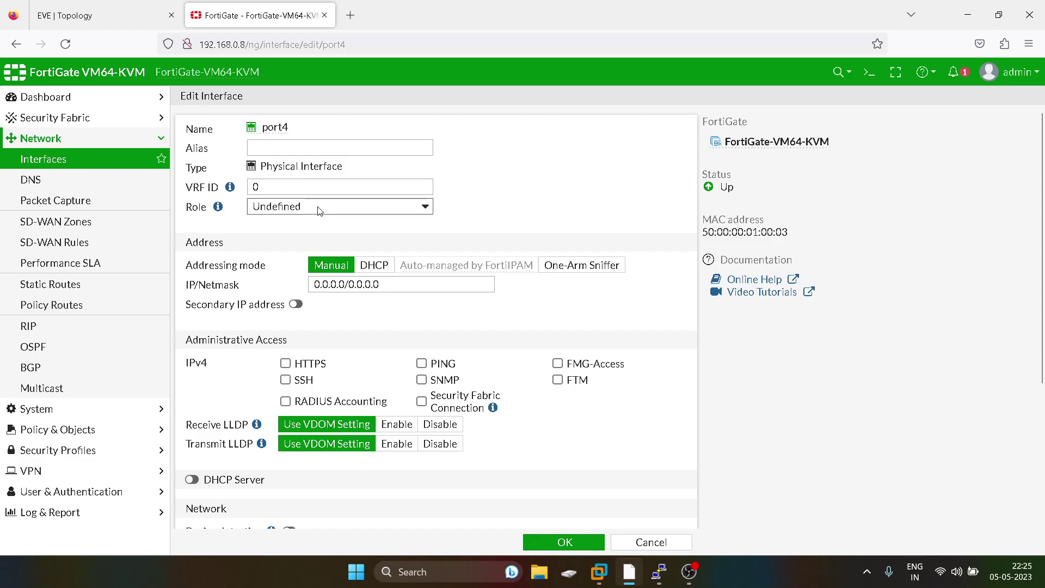
pyautogui.click(319, 207)
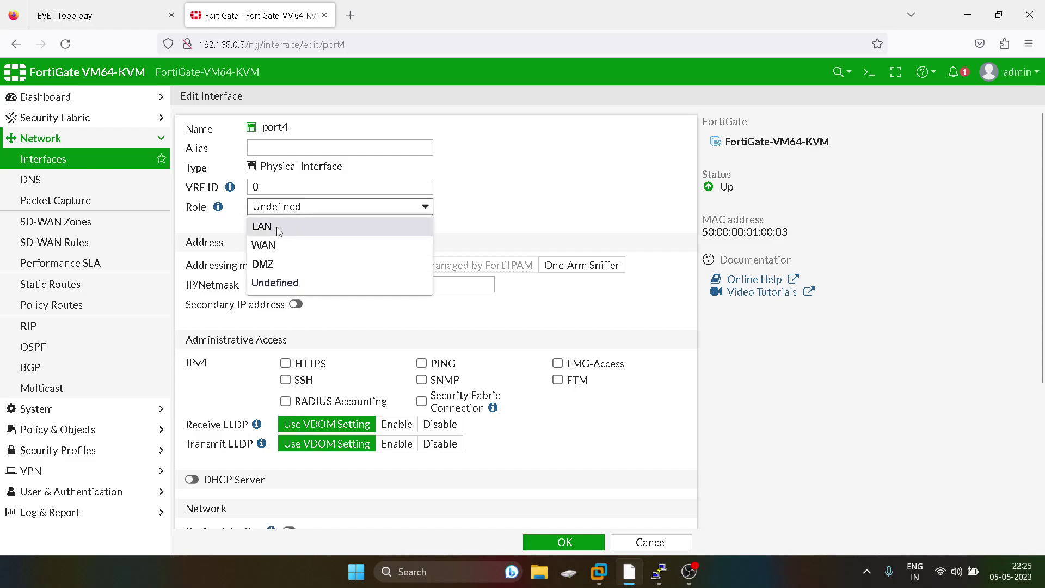
pyautogui.click(277, 227)
pyautogui.tripleClick(422, 283)
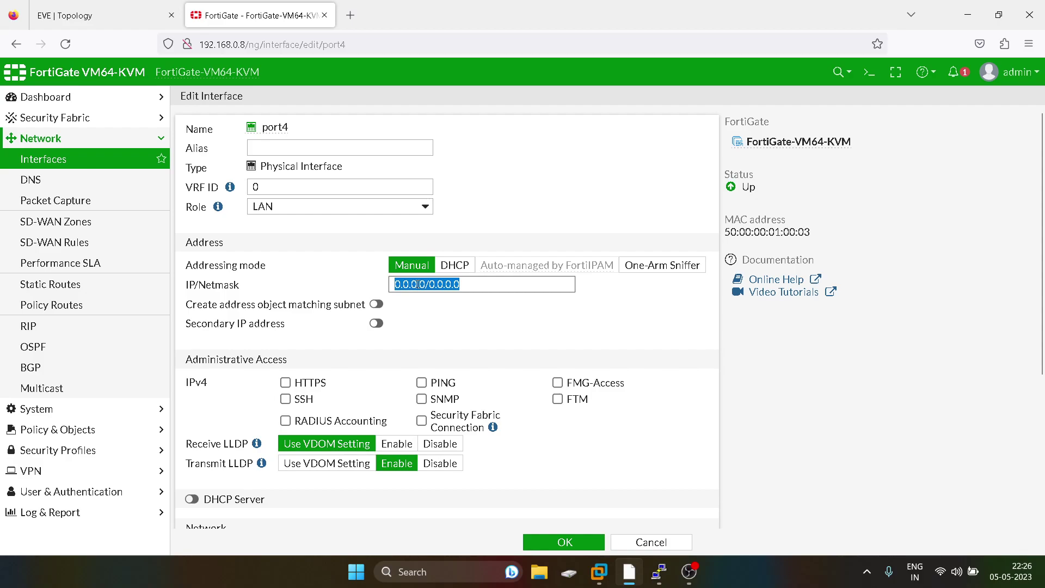
pyautogui.write('10.1.1.1')
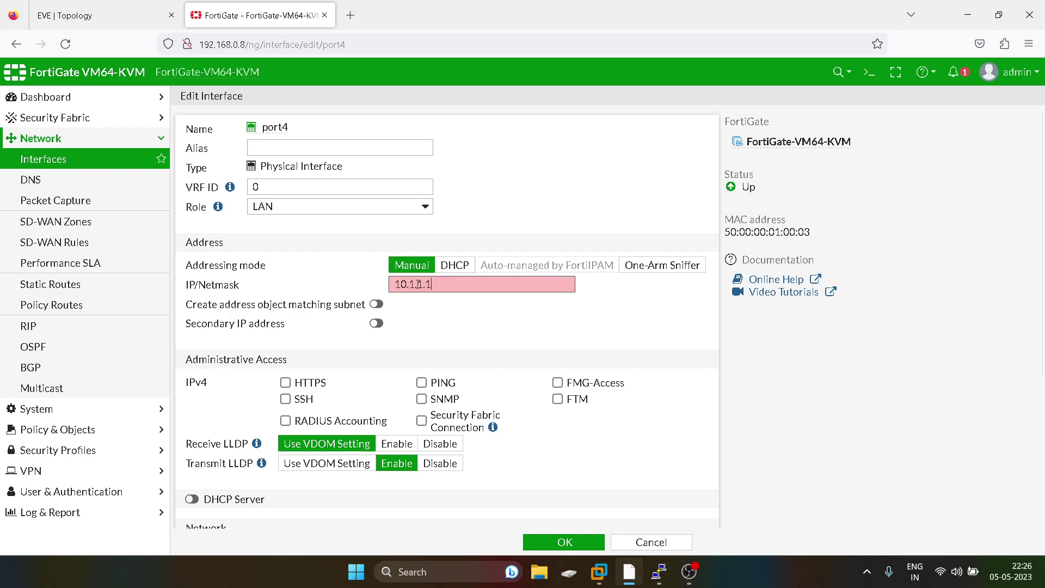
pyautogui.write('/24')
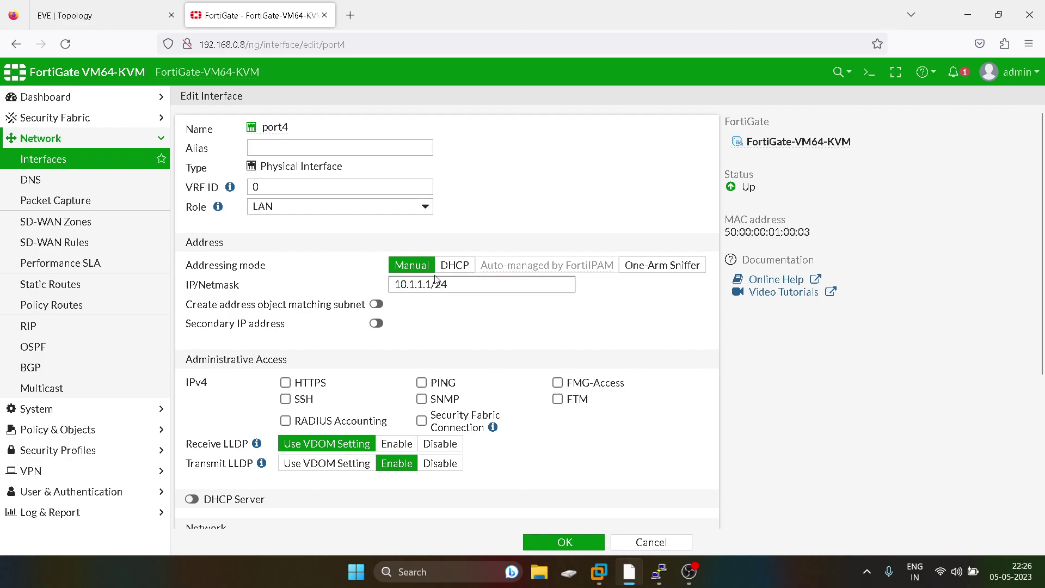
# Step: Allow HTTPS, SSH and PING administrative access on port4 and save the interface
pyautogui.click(285, 383)
pyautogui.click(285, 398)
pyautogui.click(421, 382)
pyautogui.scroll(-4, 640, 424)
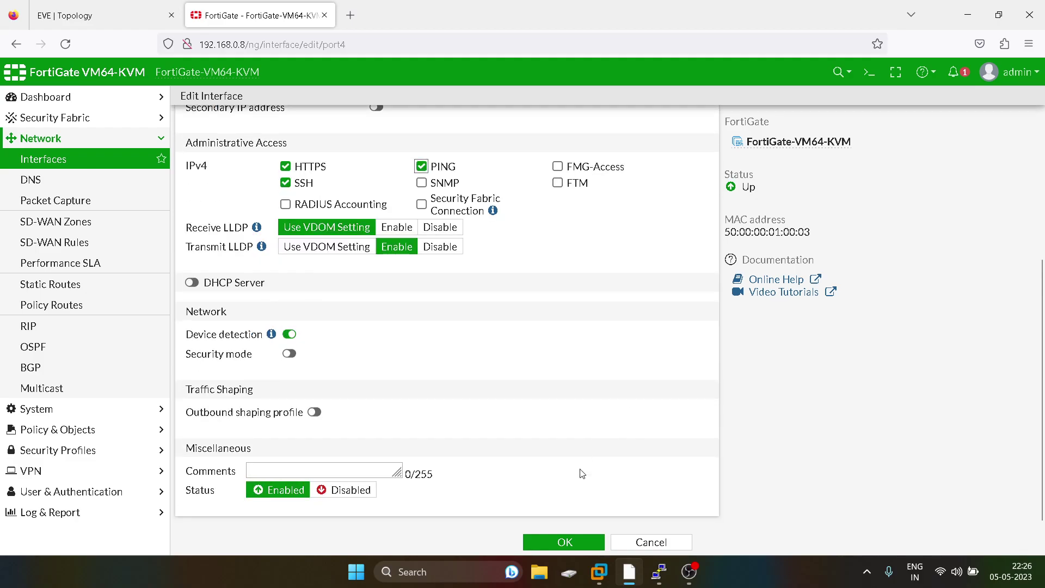
pyautogui.click(568, 542)
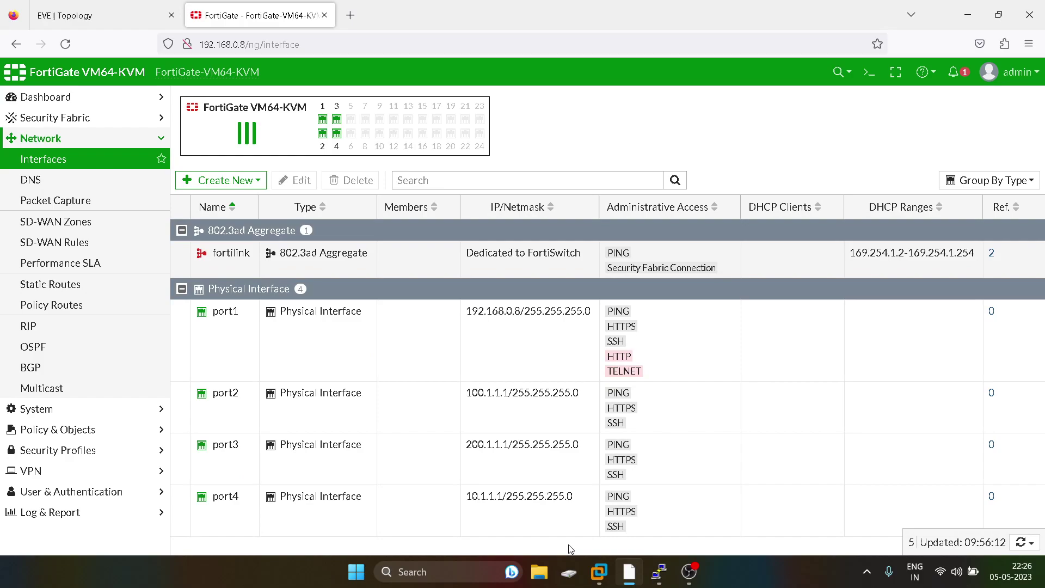
# Step: Check the topology links and start a new SD-WAN member in virtual-wan-link with port2 as its interface
pyautogui.click(137, 6)
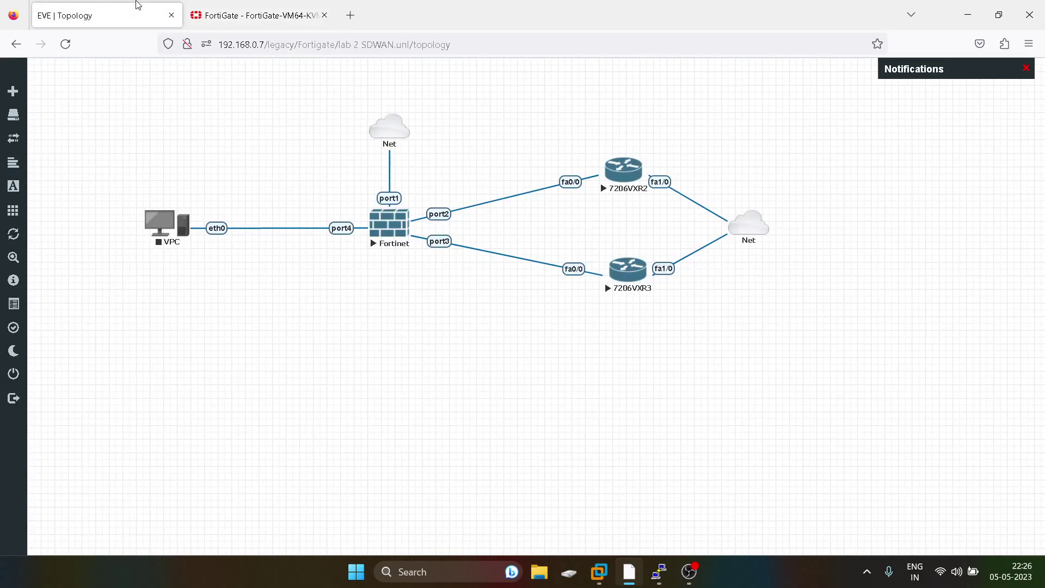
pyautogui.click(257, 14)
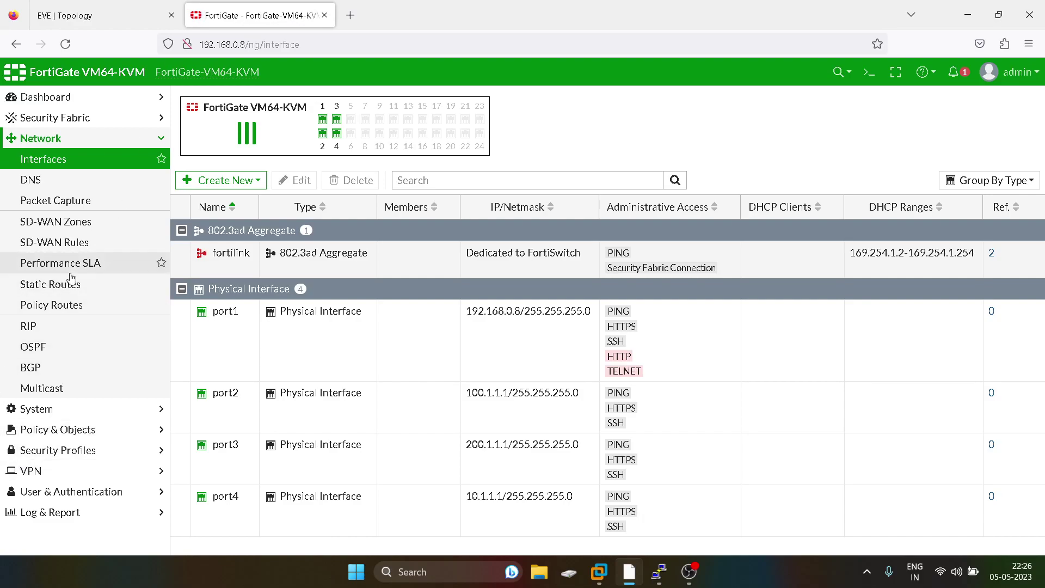
pyautogui.click(69, 228)
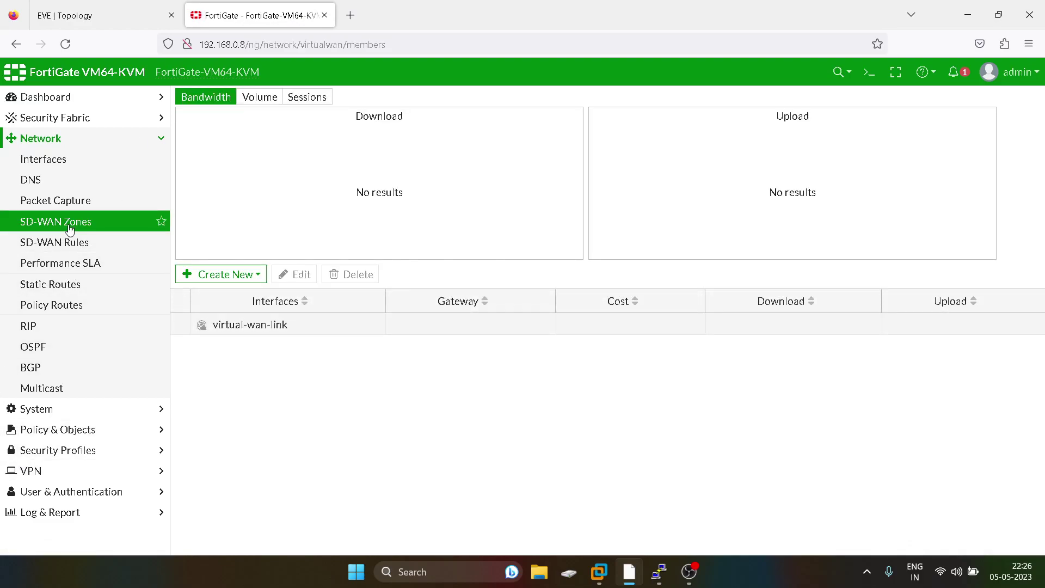
pyautogui.click(212, 276)
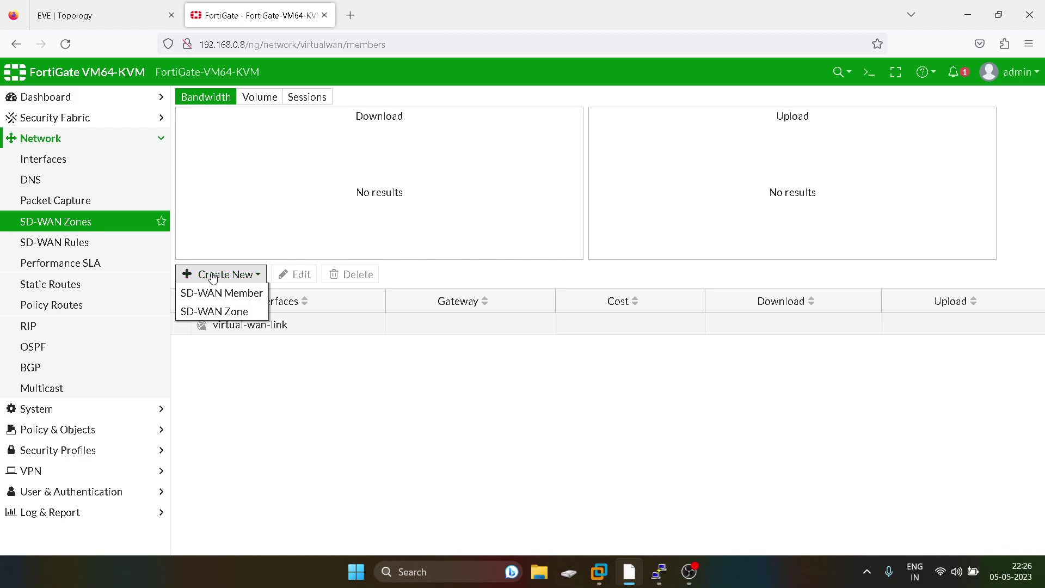
pyautogui.click(238, 298)
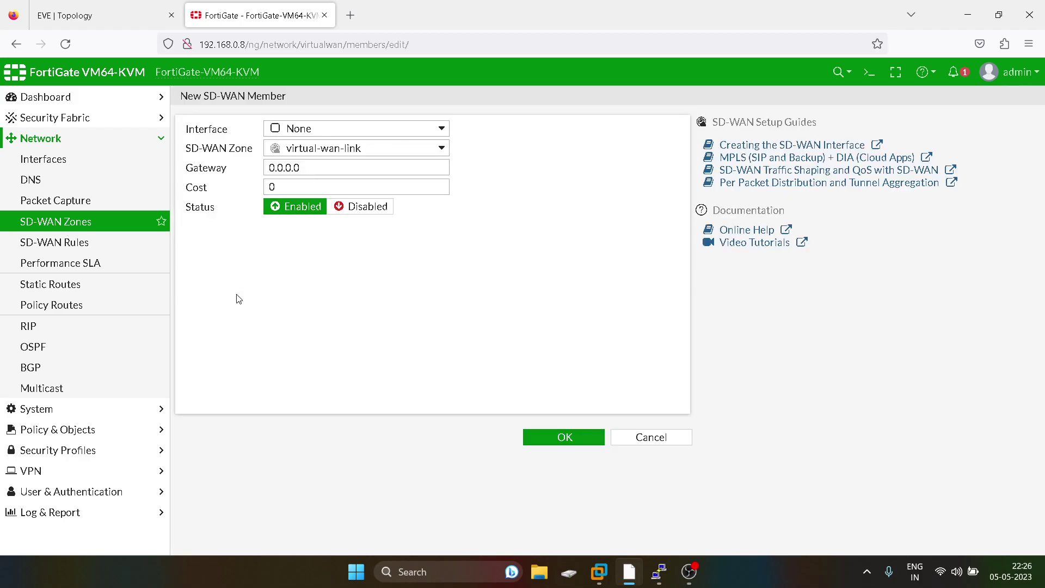
pyautogui.click(109, 11)
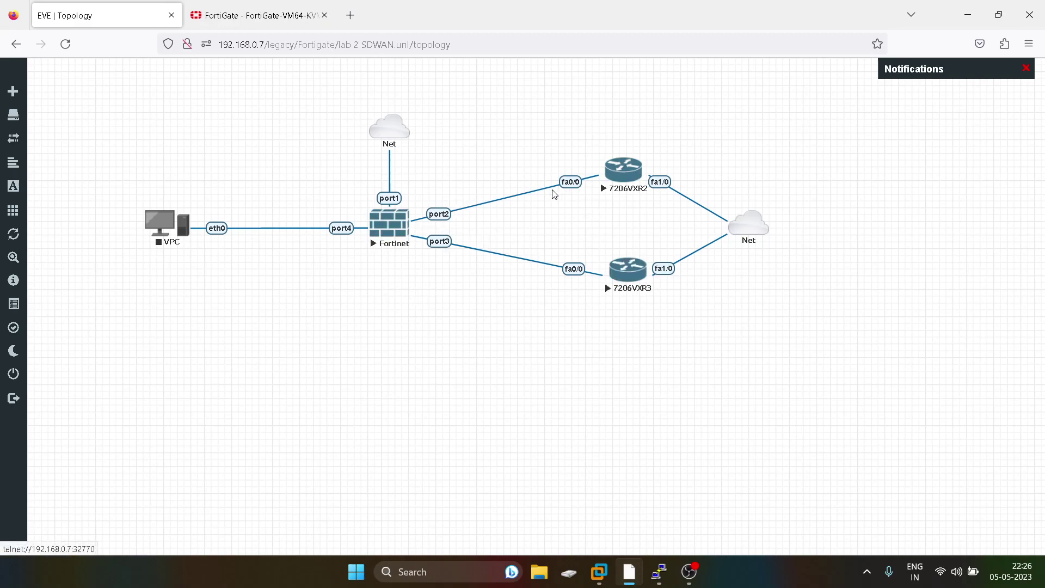
pyautogui.click(254, 22)
pyautogui.click(338, 133)
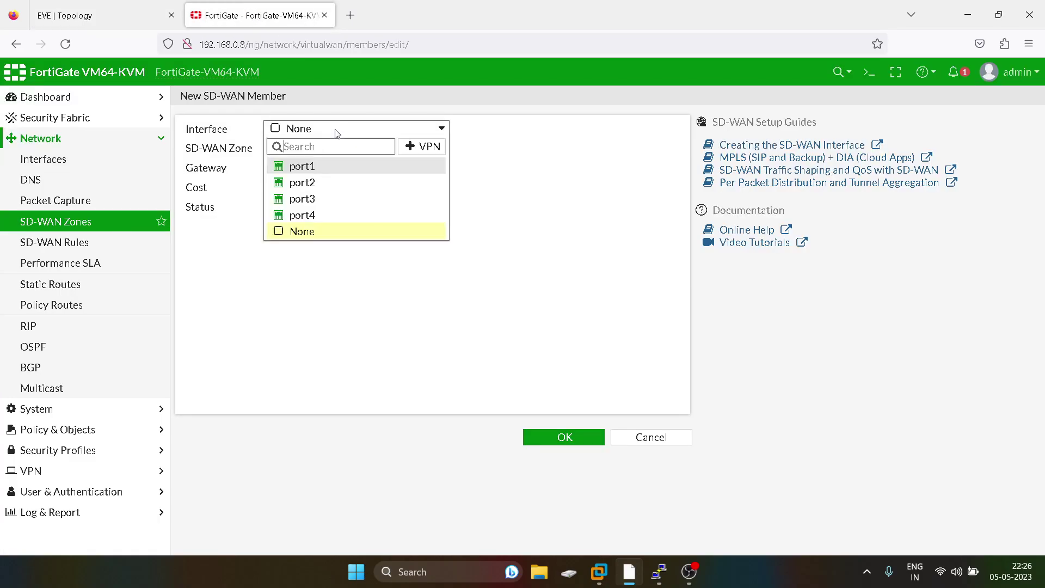
pyautogui.click(315, 184)
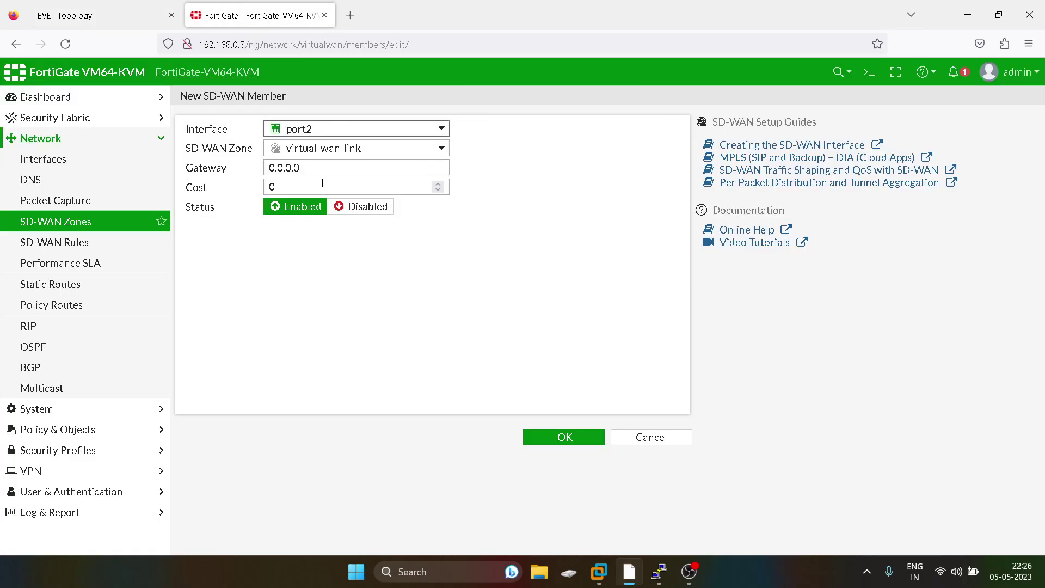
# Step: Set the port2 member's gateway to 100.1.1.2, the 7206VXR2 FastEthernet0/0 address, save it and expand virtual-wan-link
pyautogui.click(326, 167)
pyautogui.doubleClick(326, 166)
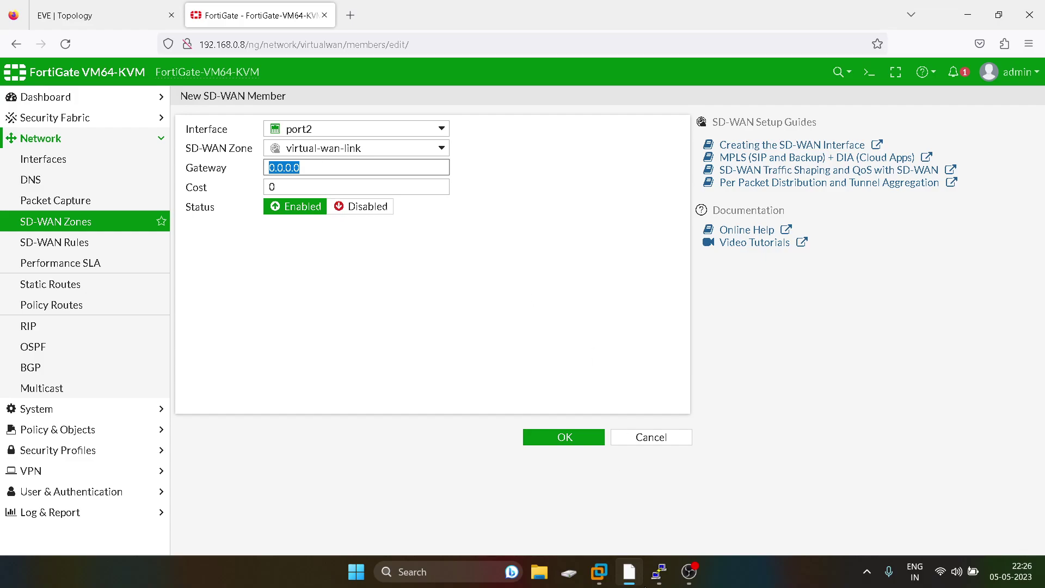
pyautogui.moveTo(659, 571)
pyautogui.click(661, 491)
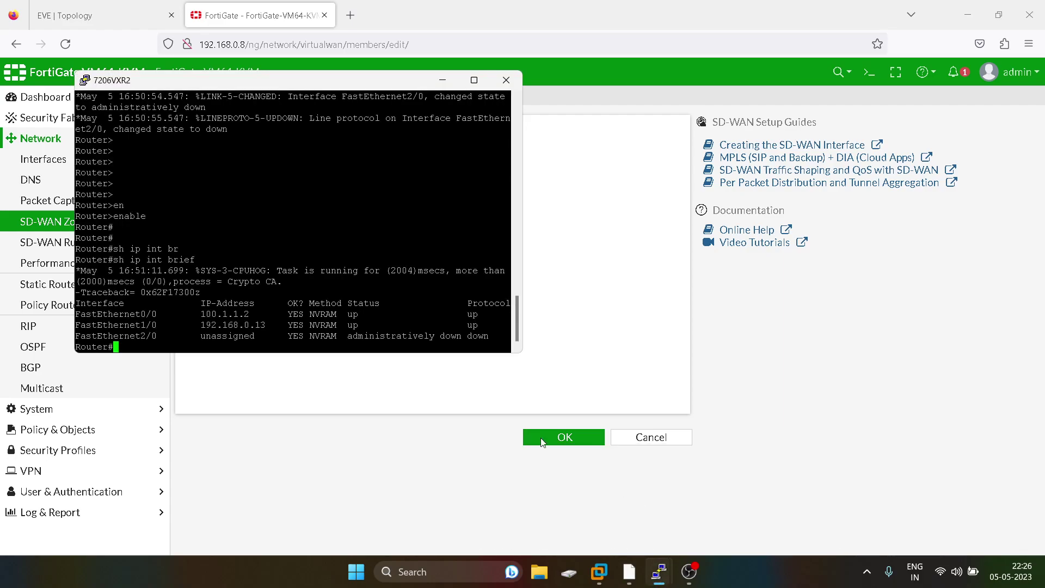
pyautogui.doubleClick(235, 319)
pyautogui.click(443, 80)
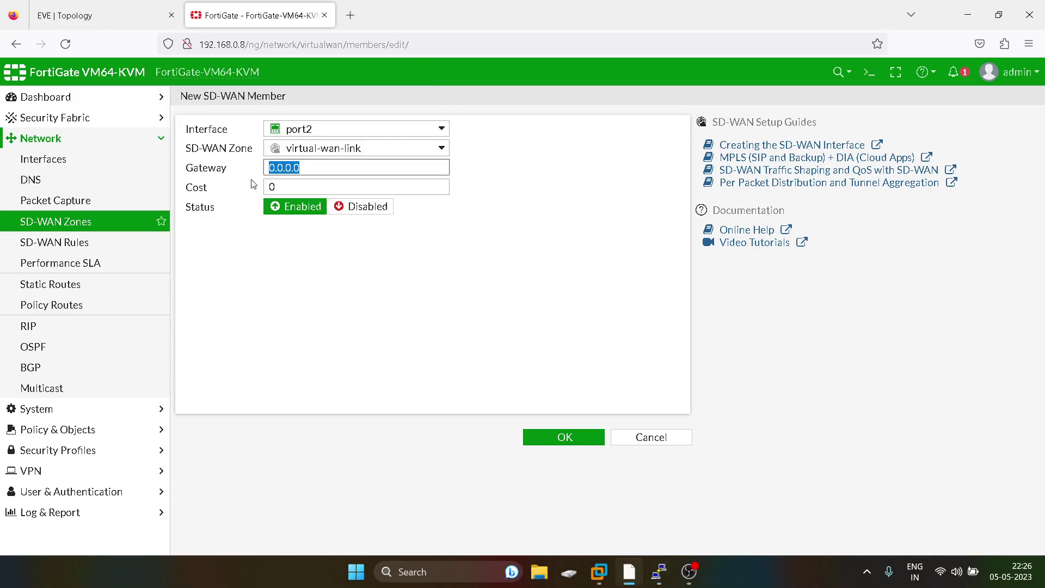
pyautogui.write('100.1.1.2')
pyautogui.click(445, 268)
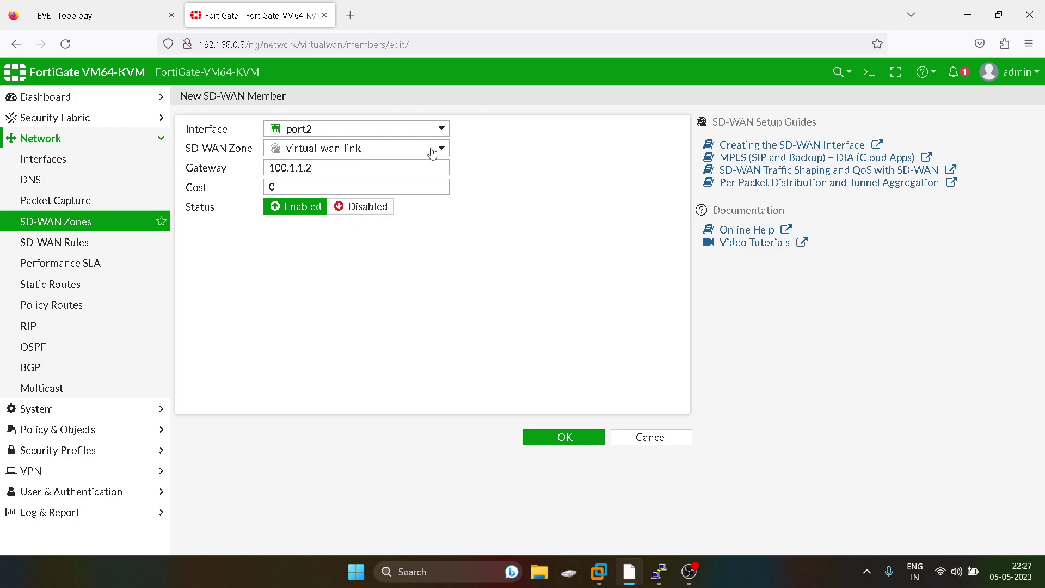
pyautogui.click(556, 438)
pyautogui.click(180, 324)
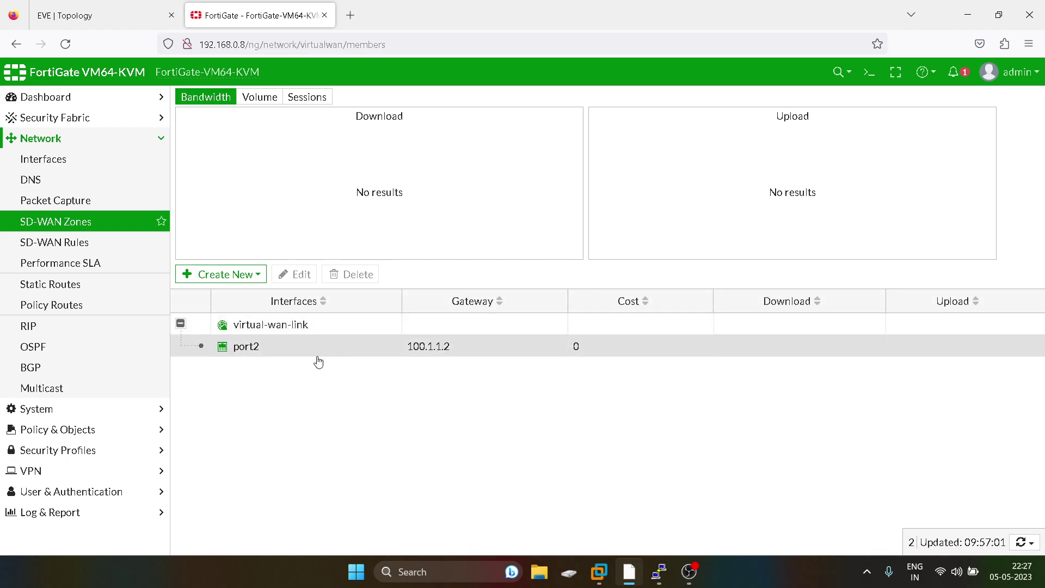
# Step: Start a second SD-WAN member in virtual-wan-link with port3 as its interface
pyautogui.click(249, 281)
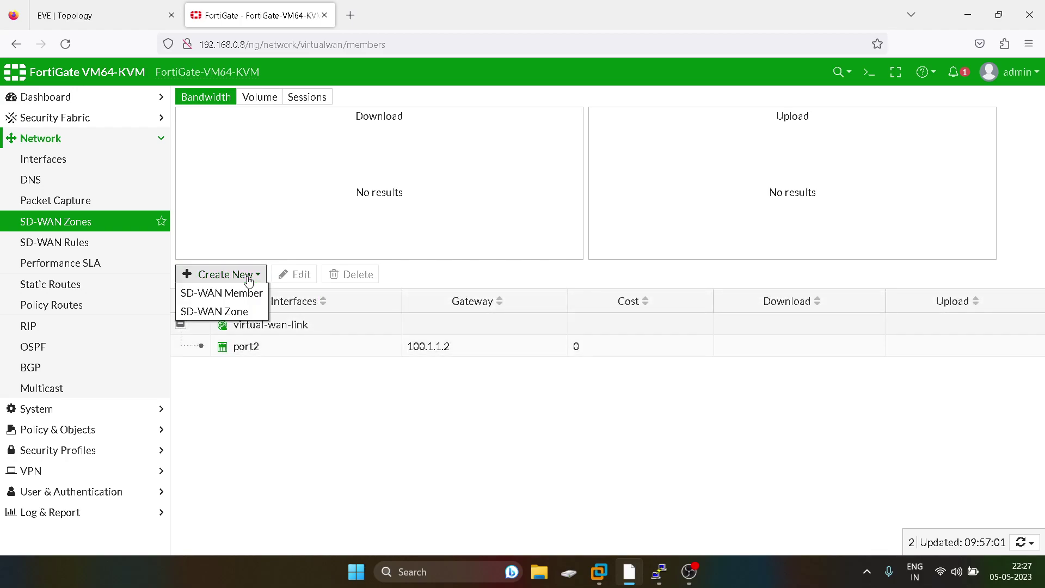
pyautogui.click(251, 293)
pyautogui.click(103, 10)
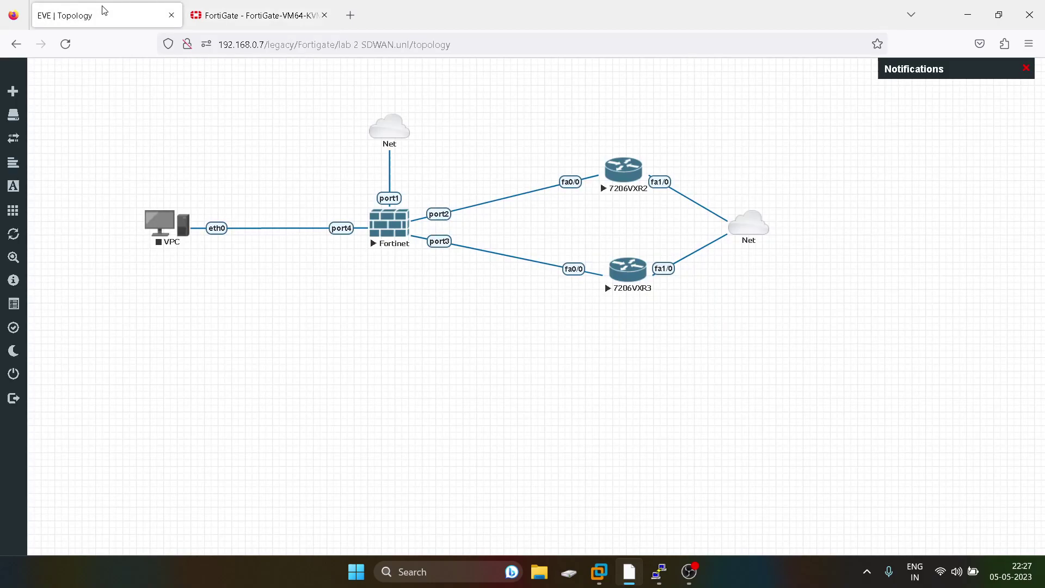
pyautogui.click(269, 11)
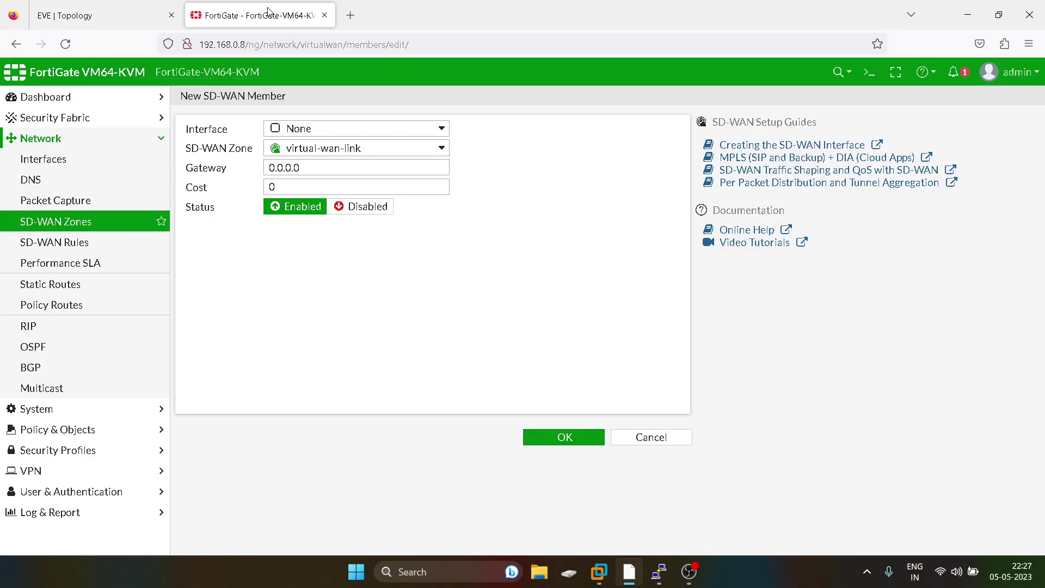
pyautogui.click(380, 130)
pyautogui.click(321, 187)
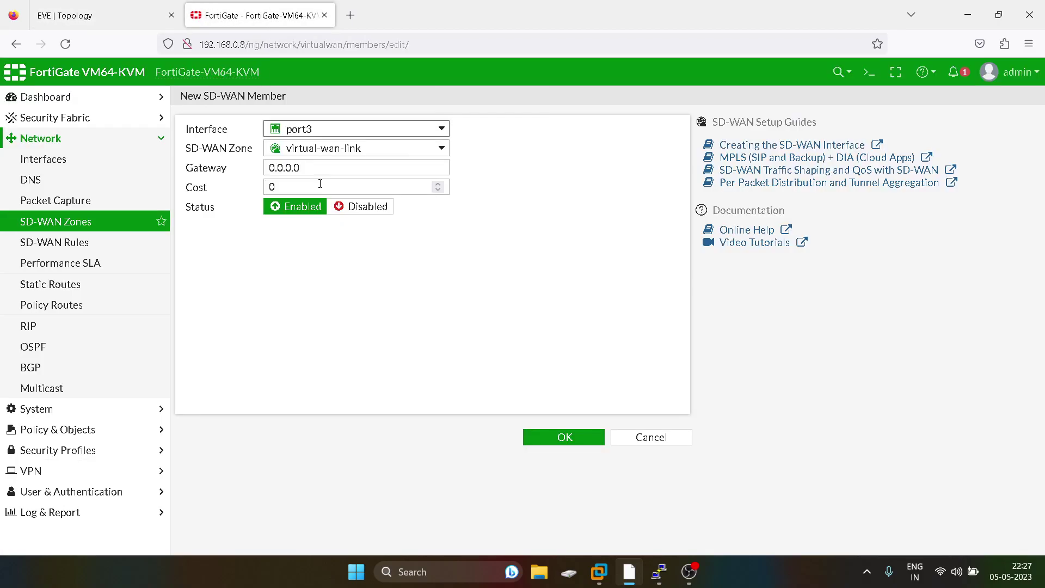
# Step: Set the port3 member's gateway to 200.1.1.2, the 7206VXR3 FastEthernet0/0 address, save it and view the volume charts
pyautogui.moveTo(659, 571)
pyautogui.click(732, 504)
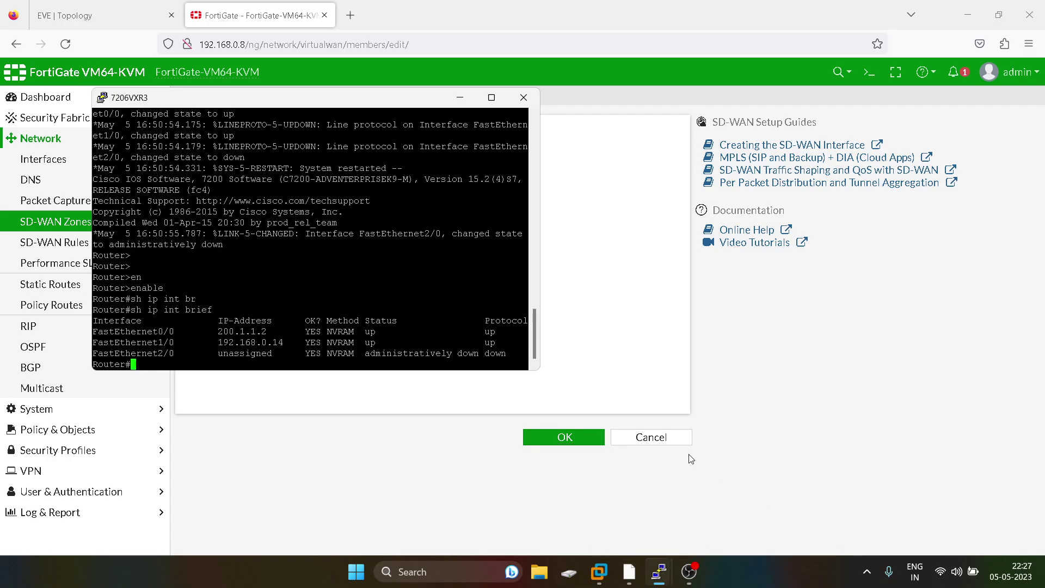
pyautogui.doubleClick(249, 331)
pyautogui.click(460, 98)
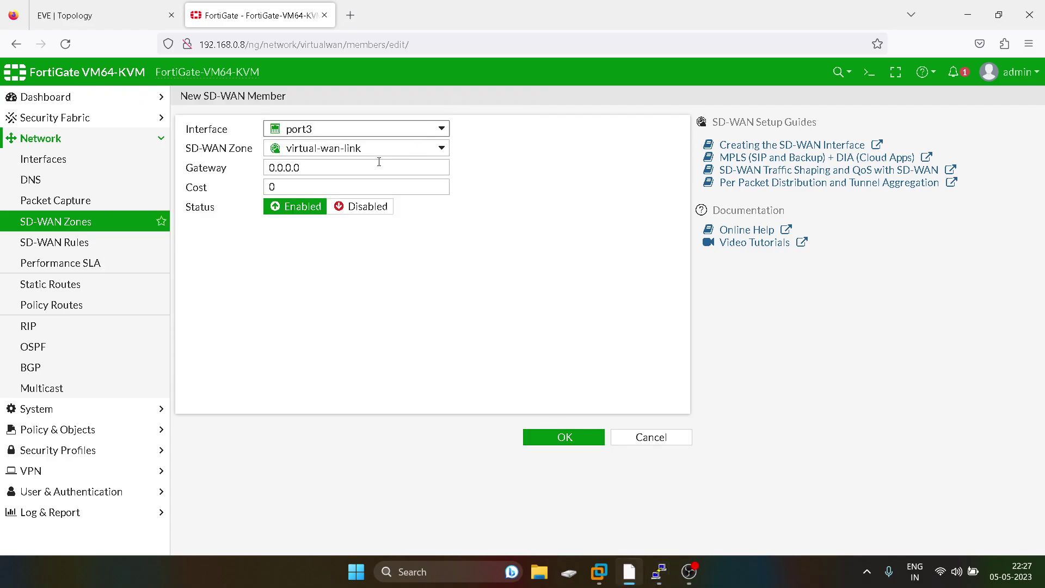
pyautogui.doubleClick(297, 168)
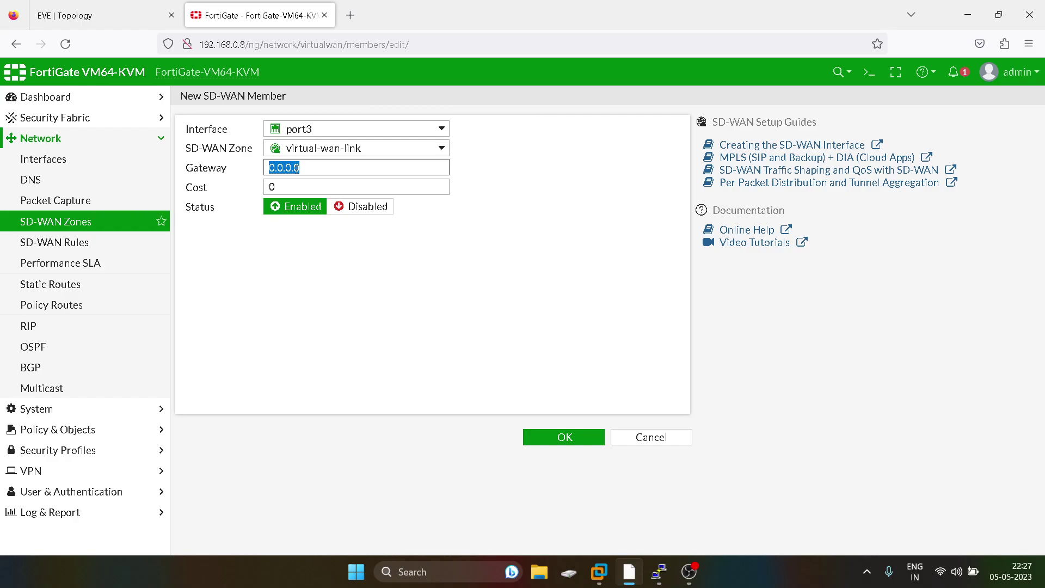
pyautogui.write('200.1.1.2')
pyautogui.click(566, 438)
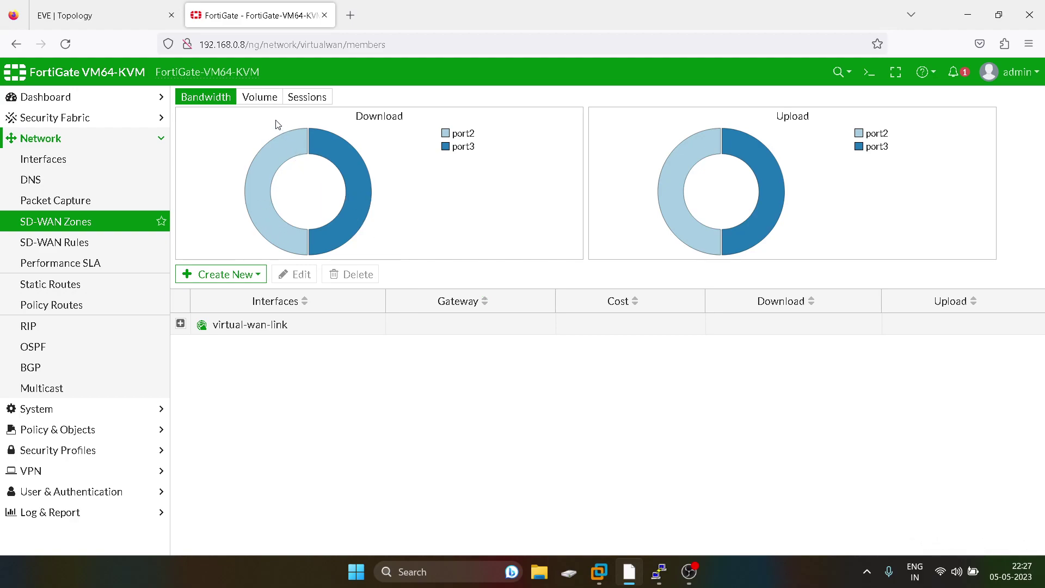
pyautogui.click(263, 100)
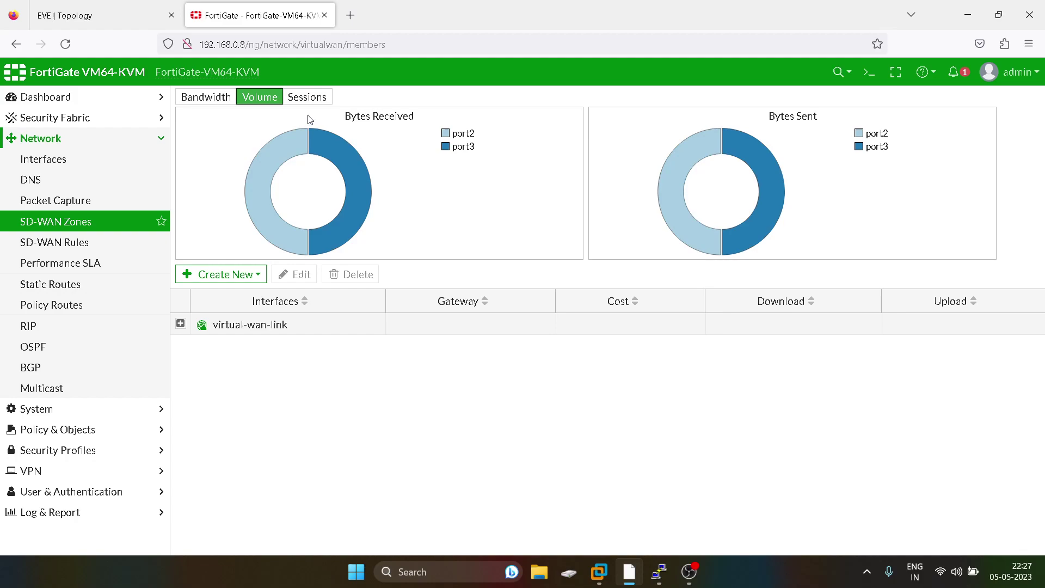
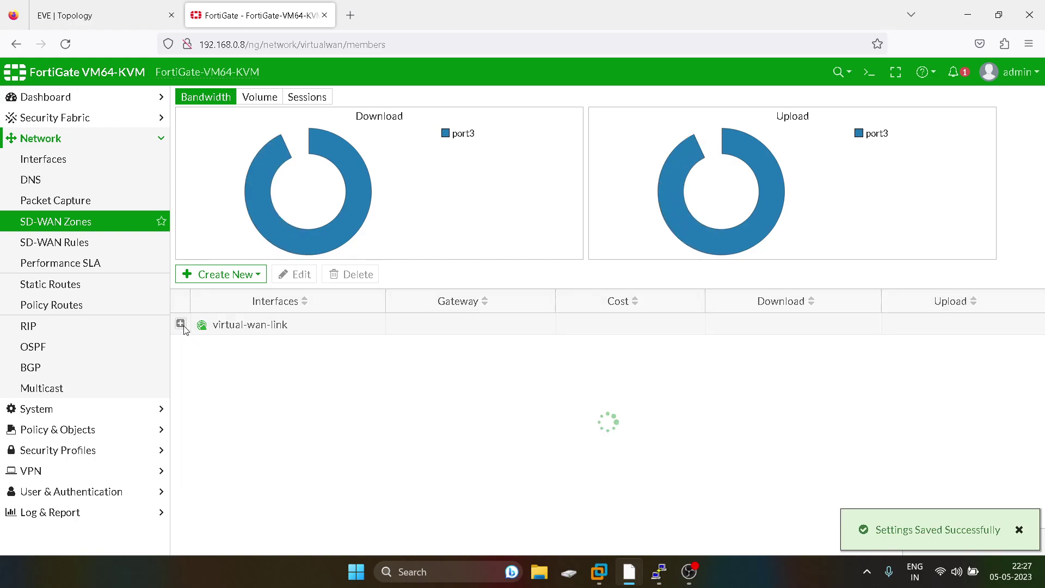
# Step: Delete the port3 member from virtual-wan-link and check the zone's details
pyautogui.click(264, 356)
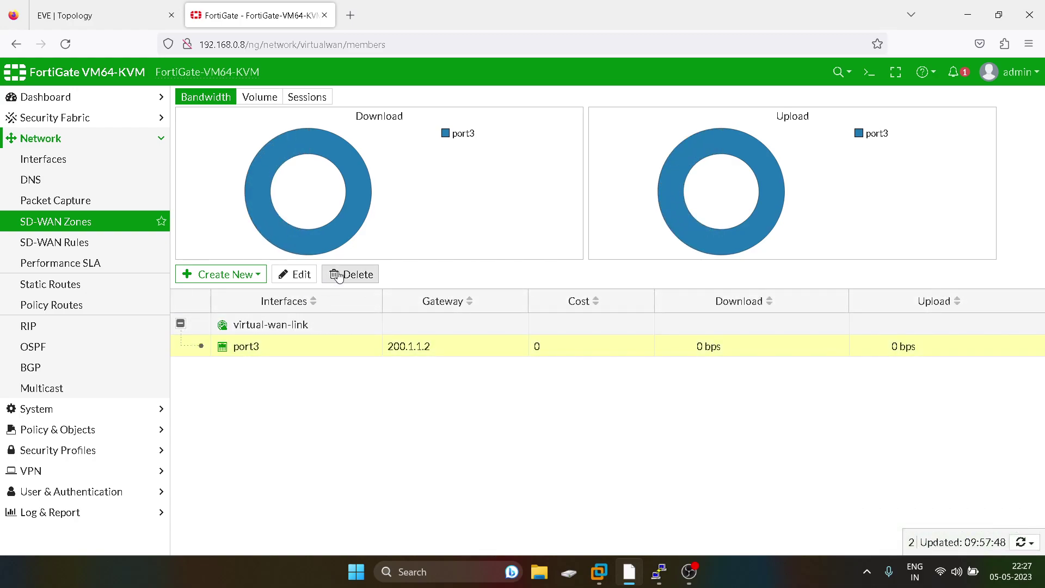
pyautogui.click(337, 273)
pyautogui.click(827, 172)
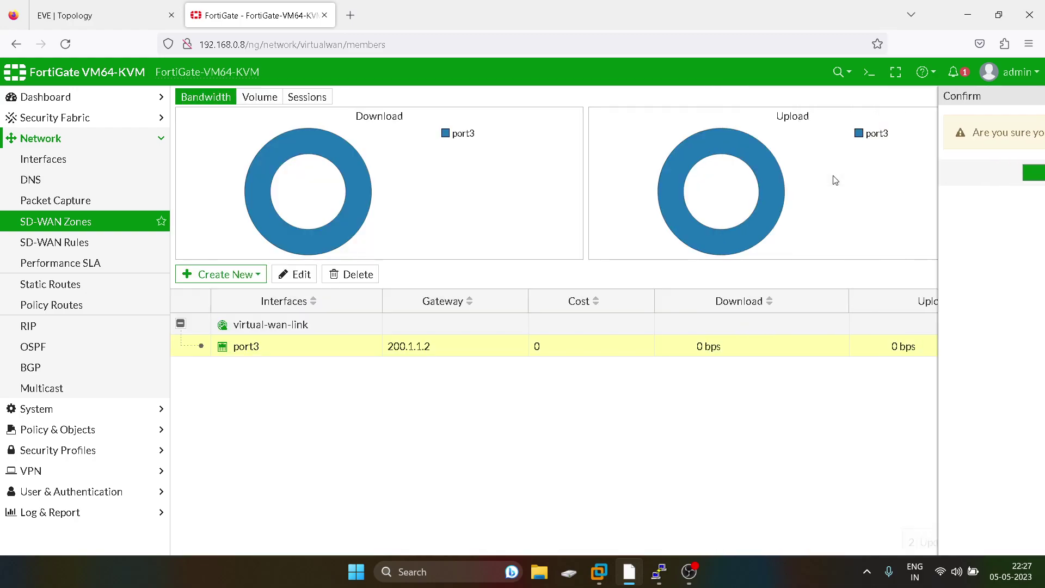
pyautogui.click(258, 328)
pyautogui.moveTo(202, 328)
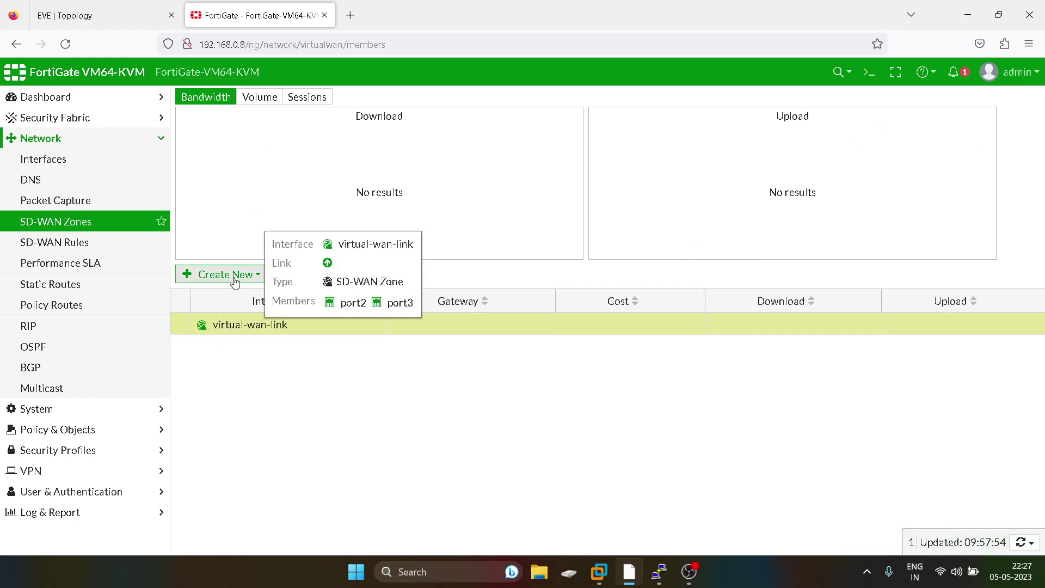
# Step: Start a new SD-WAN zone named SDWAN and check the lab topology in EVE
pyautogui.click(230, 274)
pyautogui.click(216, 310)
pyautogui.click(313, 125)
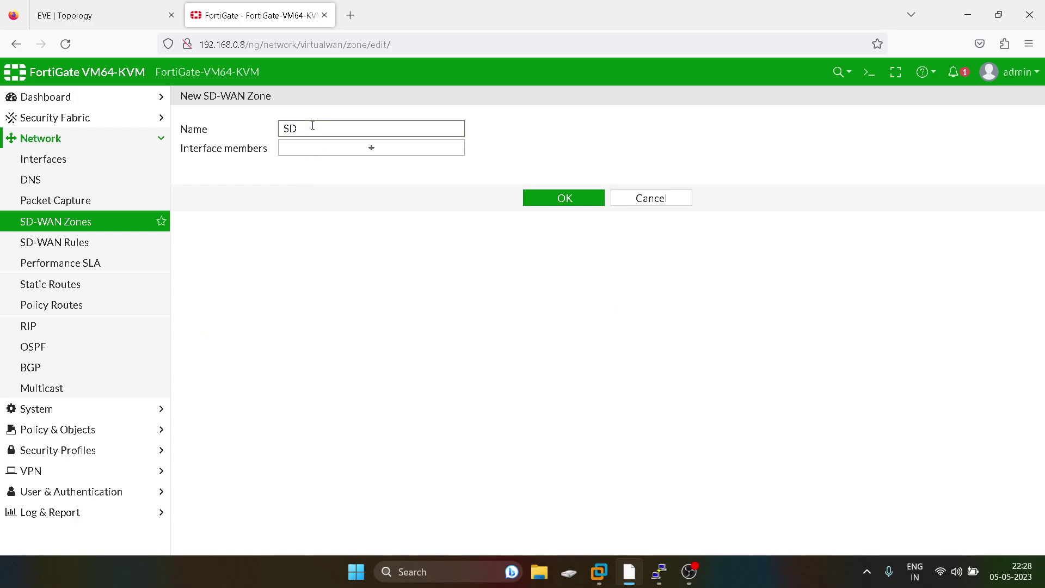
pyautogui.click(112, 7)
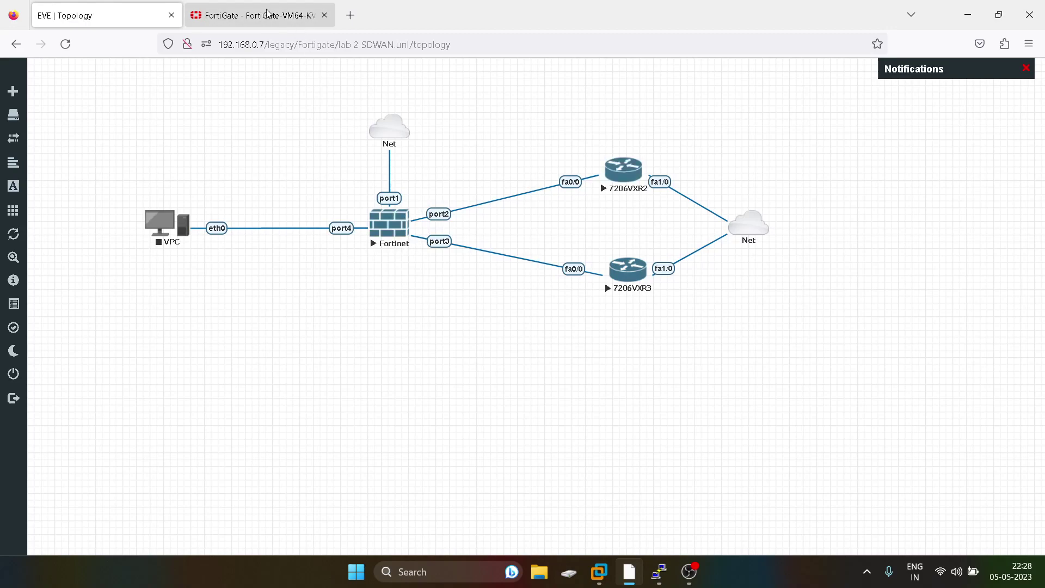
pyautogui.click(256, 15)
# Step: Start a new SD-WAN member from the SDWAN zone's interface members with port2 as its interface
pyautogui.click(370, 149)
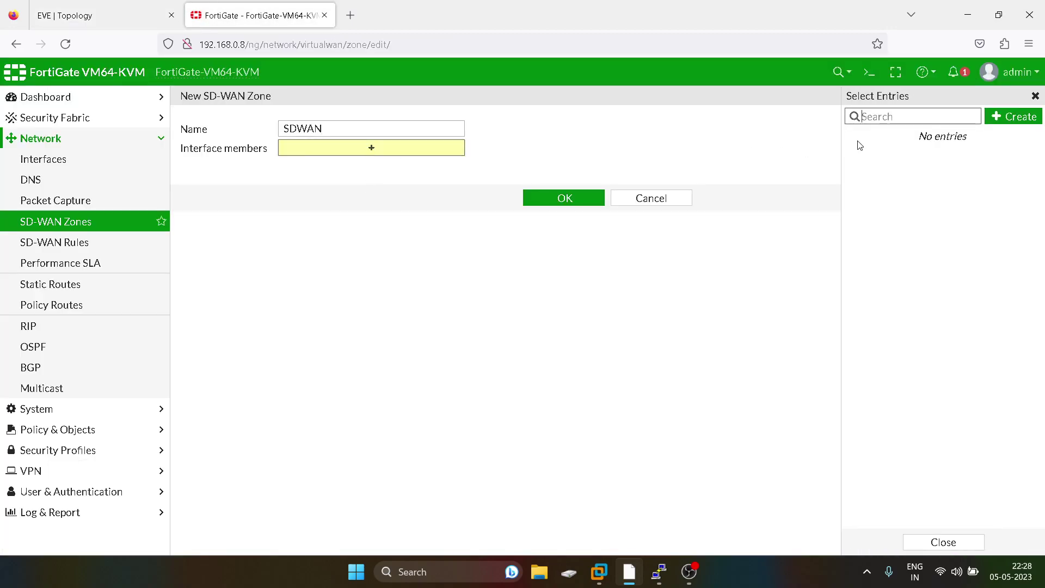
pyautogui.click(1006, 116)
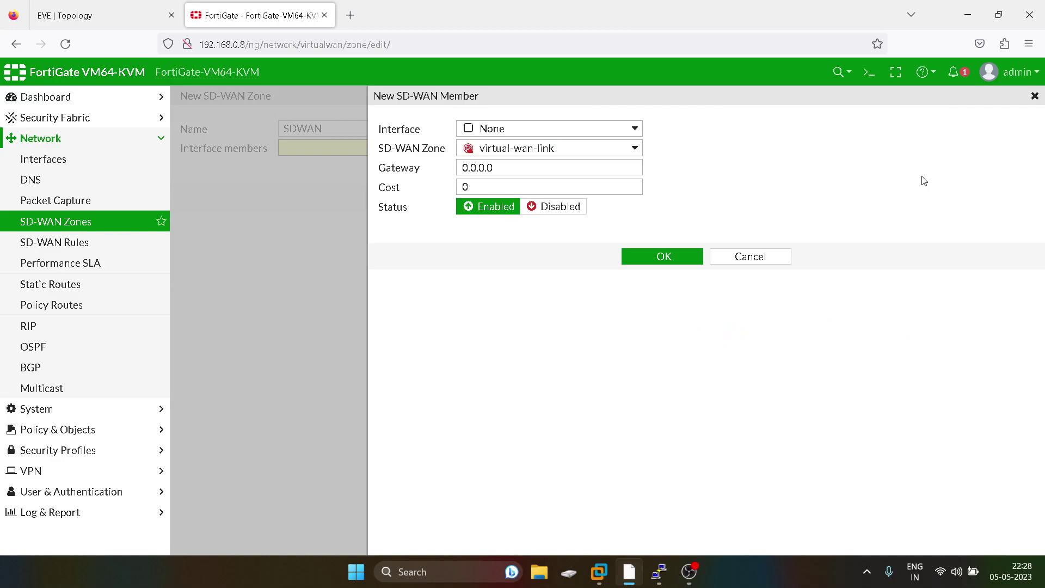
pyautogui.click(483, 128)
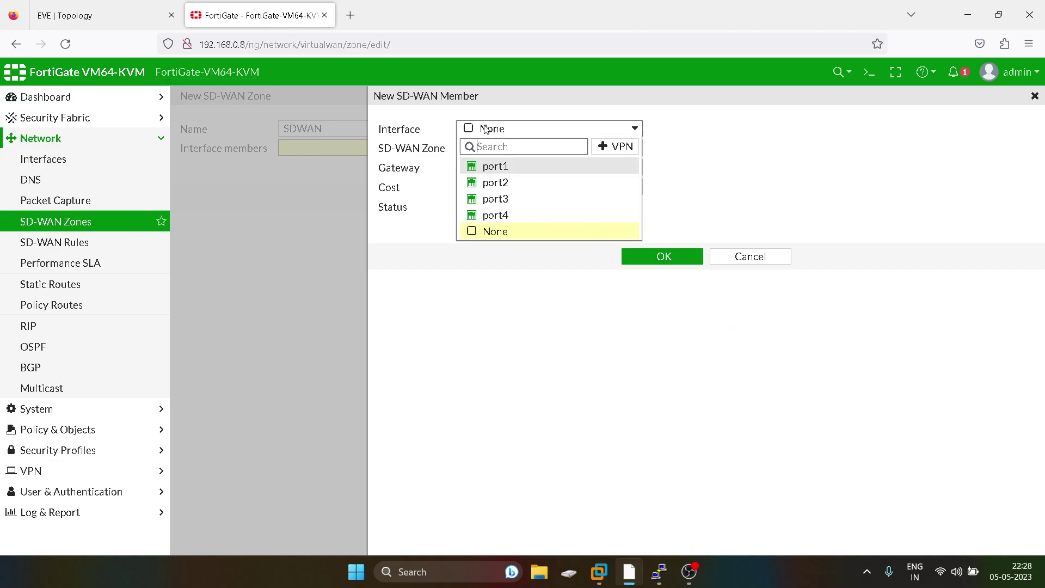
pyautogui.click(510, 182)
# Step: Set the port2 member's gateway to 100.1.1.2, the 7206VXR2 FastEthernet0/0 address, save it and add port2 to the SDWAN zone
pyautogui.moveTo(668, 575)
pyautogui.click(658, 504)
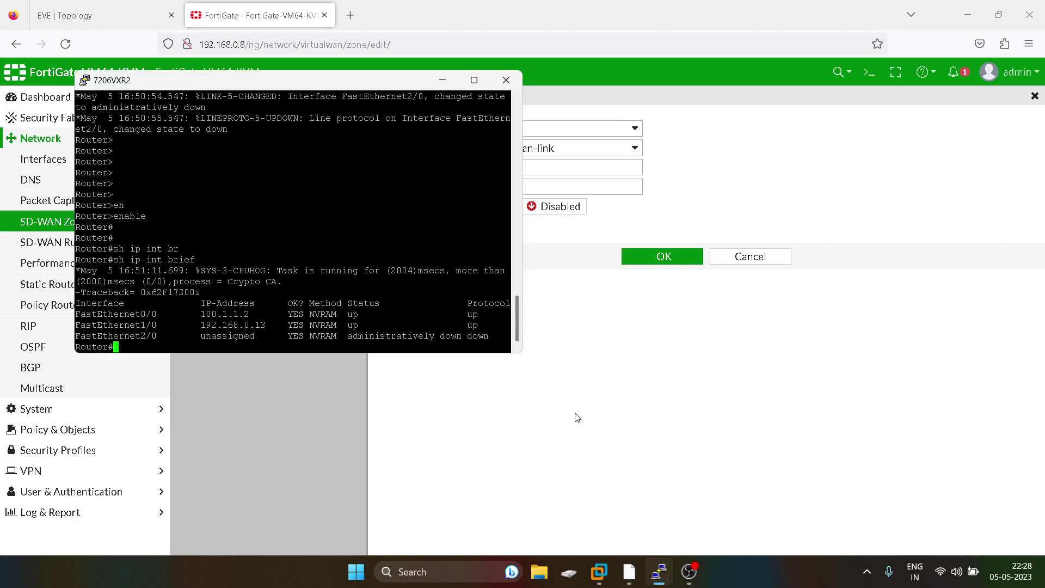
pyautogui.doubleClick(232, 314)
pyautogui.click(443, 80)
pyautogui.click(481, 168)
pyautogui.hotkey('ctrl', 'a')
pyautogui.write('100.1.1.2')
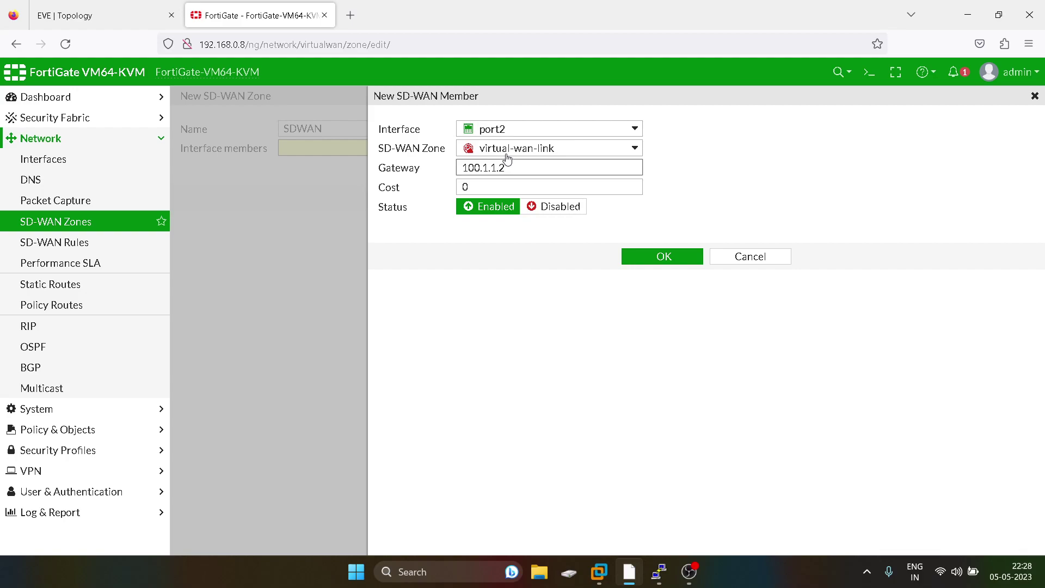
pyautogui.click(507, 154)
pyautogui.click(750, 170)
pyautogui.click(669, 256)
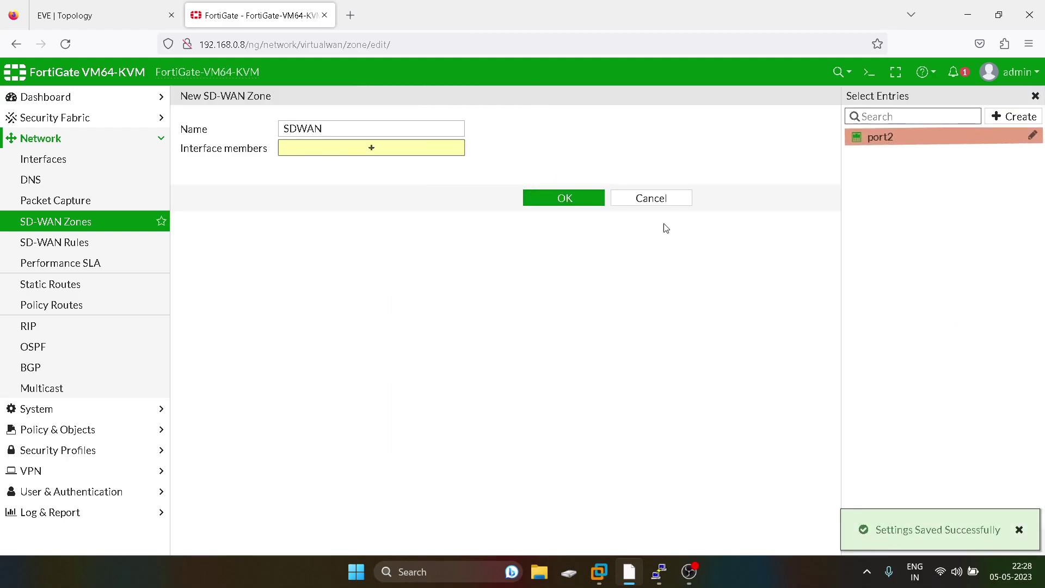
pyautogui.click(906, 143)
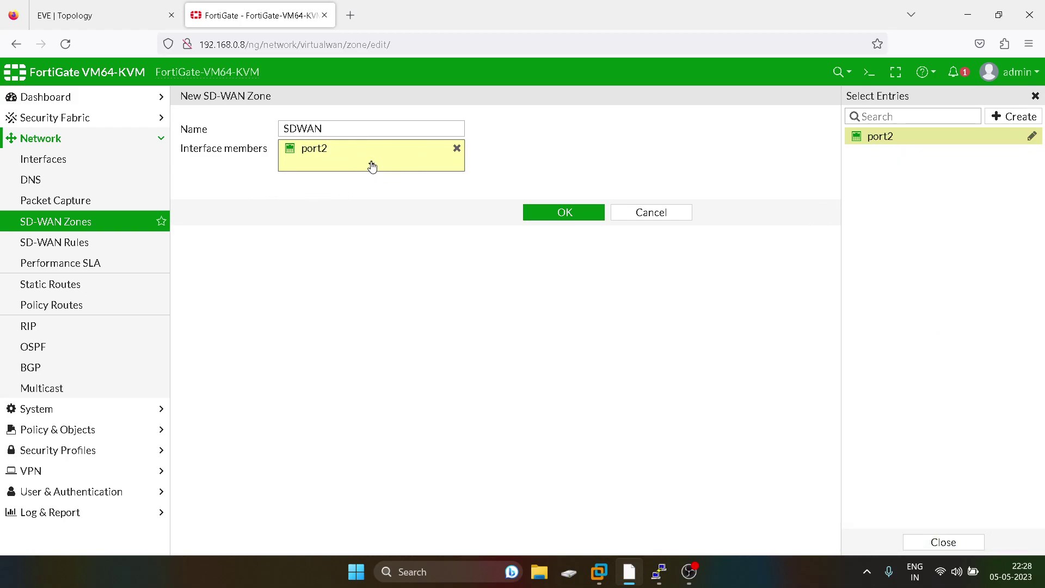
# Step: Start another SD-WAN member from the SDWAN zone's interface members with port3 as its interface
pyautogui.click(1014, 116)
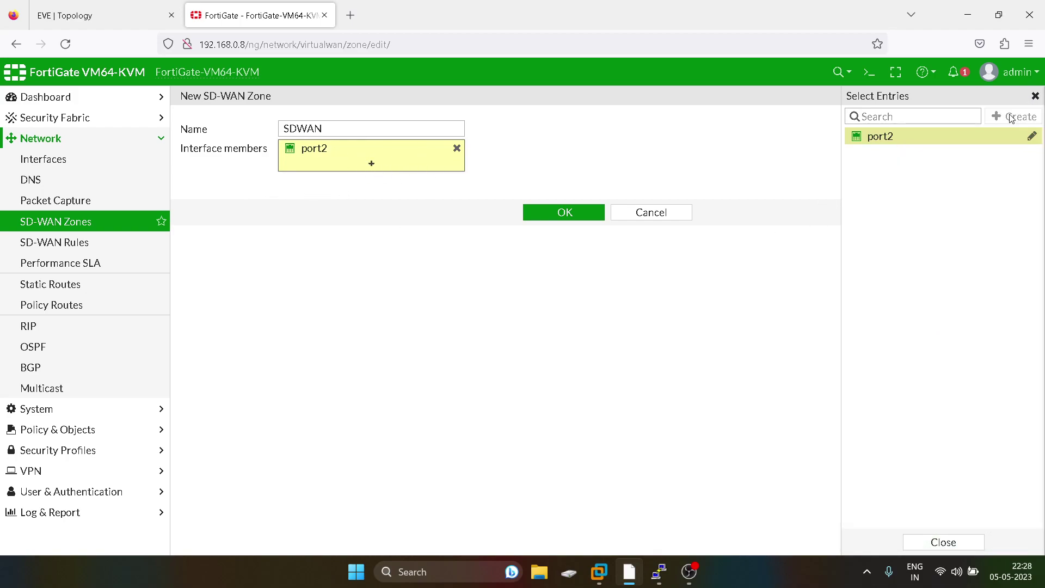
pyautogui.click(504, 129)
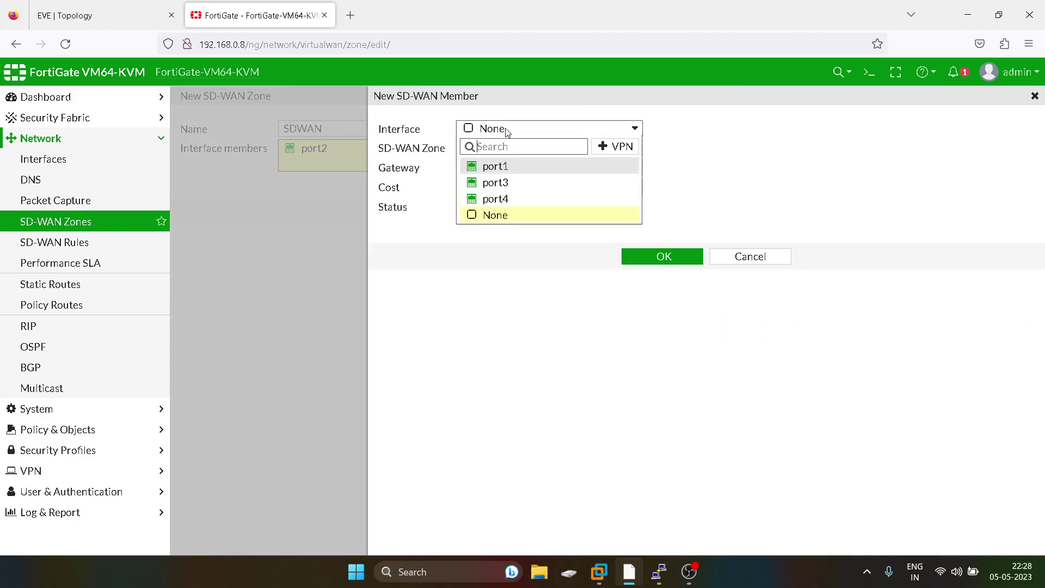
pyautogui.click(503, 182)
# Step: Save the port3 member with gateway 200.1.1.2, the 7206VXR3 FastEthernet0/0 address, then add port3 to the SDWAN zone and save the zone
pyautogui.moveTo(659, 570)
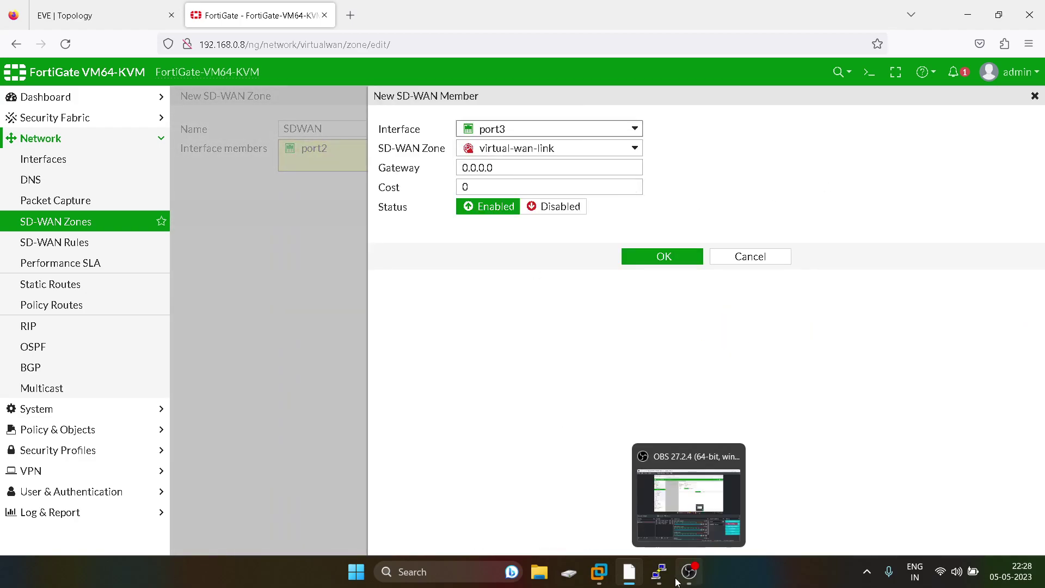
pyautogui.click(752, 518)
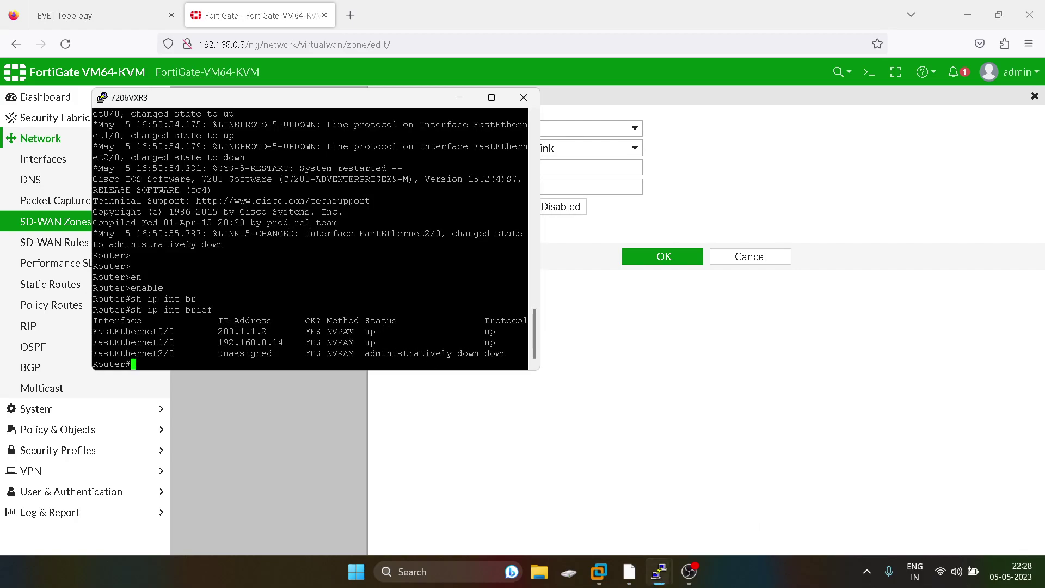
pyautogui.doubleClick(255, 330)
pyautogui.click(460, 97)
pyautogui.click(484, 168)
pyautogui.doubleClick(484, 167)
pyautogui.write('200.1.1.2')
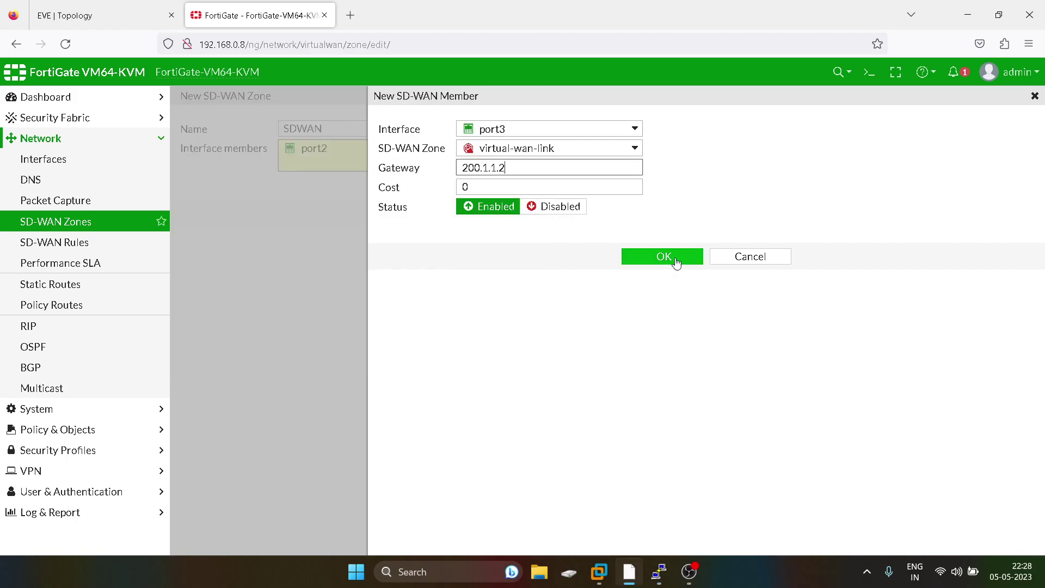
pyautogui.click(684, 258)
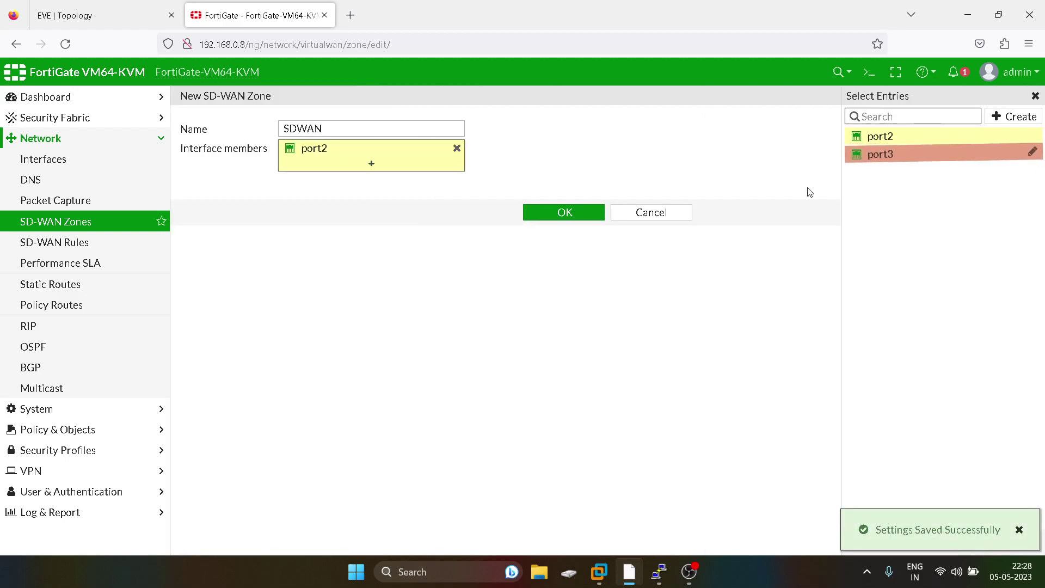
pyautogui.click(931, 153)
pyautogui.click(593, 233)
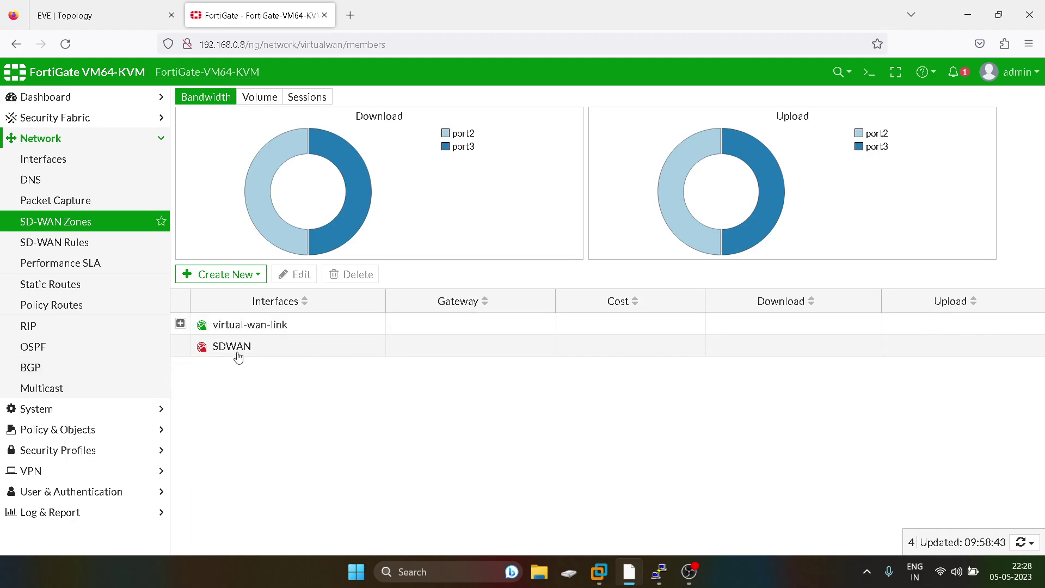
# Step: Edit the SDWAN zone to include port2 and port3 as interface members and save it
pyautogui.click(244, 349)
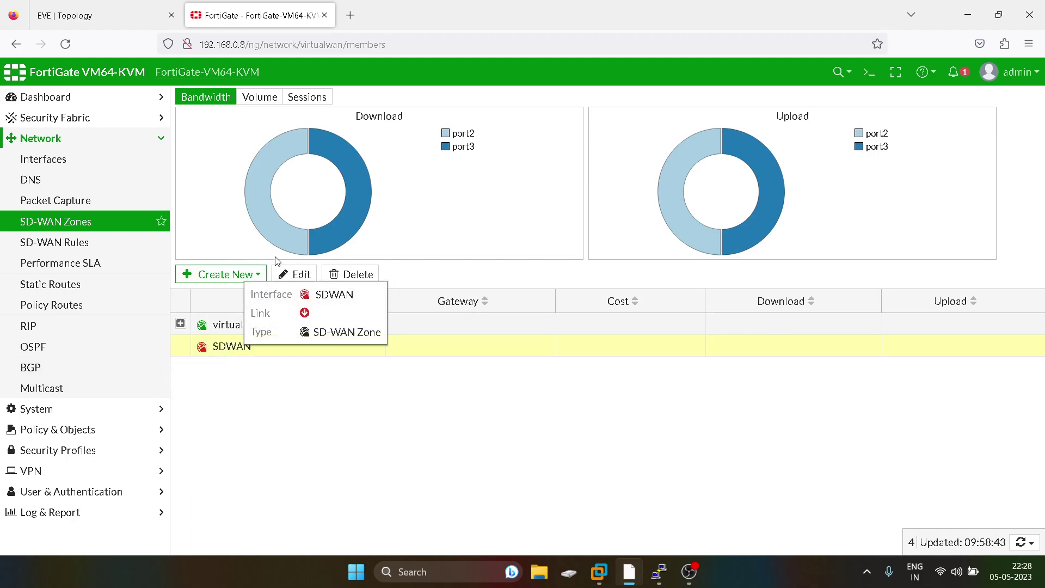
pyautogui.click(291, 275)
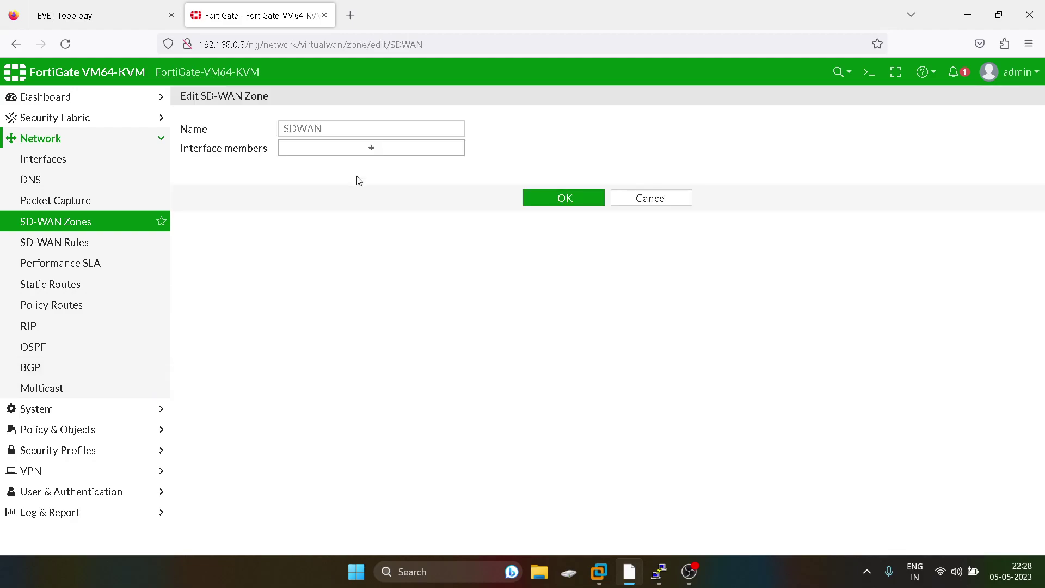
pyautogui.click(370, 153)
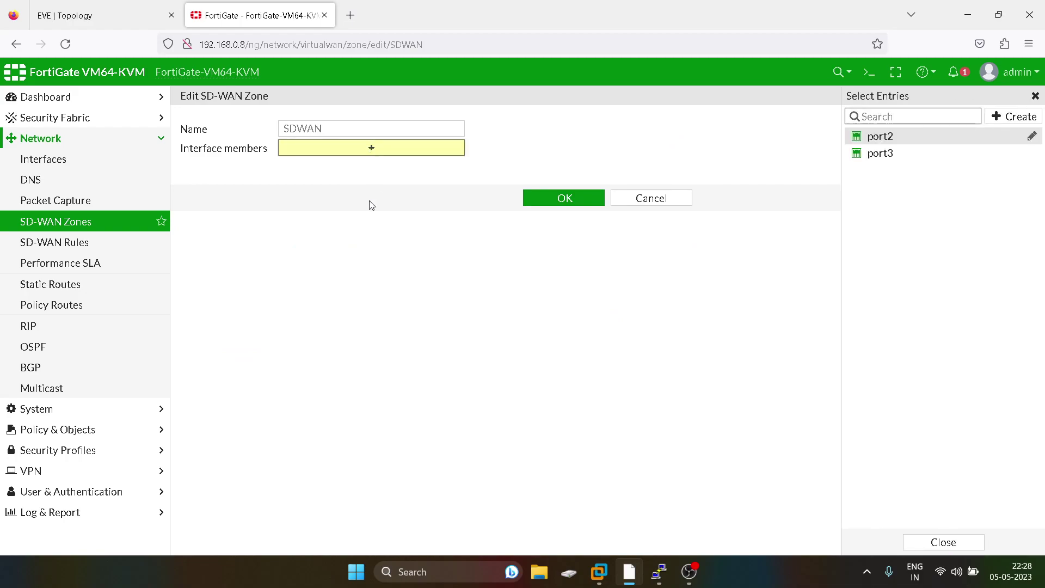
pyautogui.click(881, 136)
pyautogui.click(882, 153)
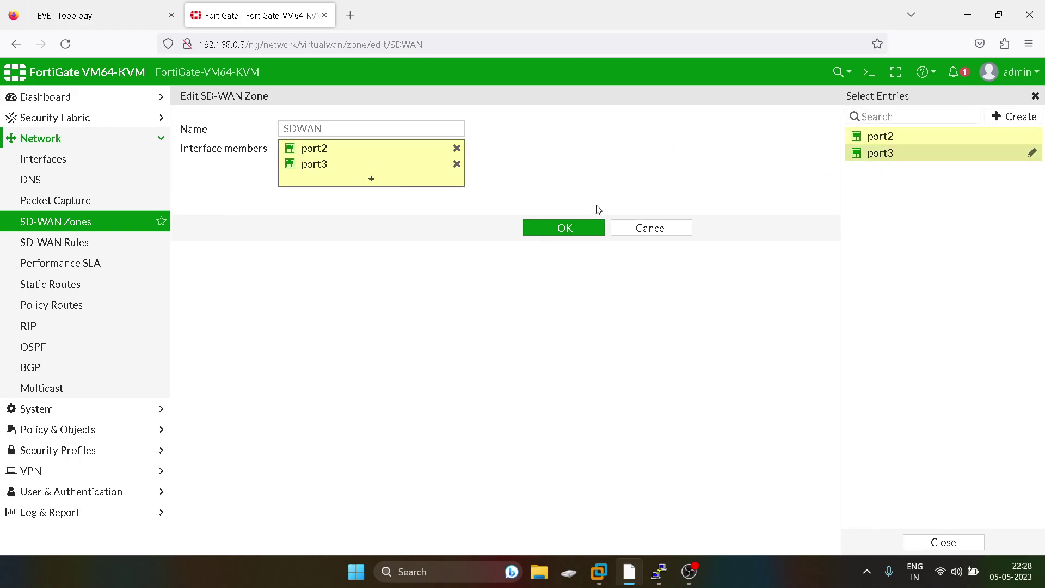
pyautogui.click(563, 228)
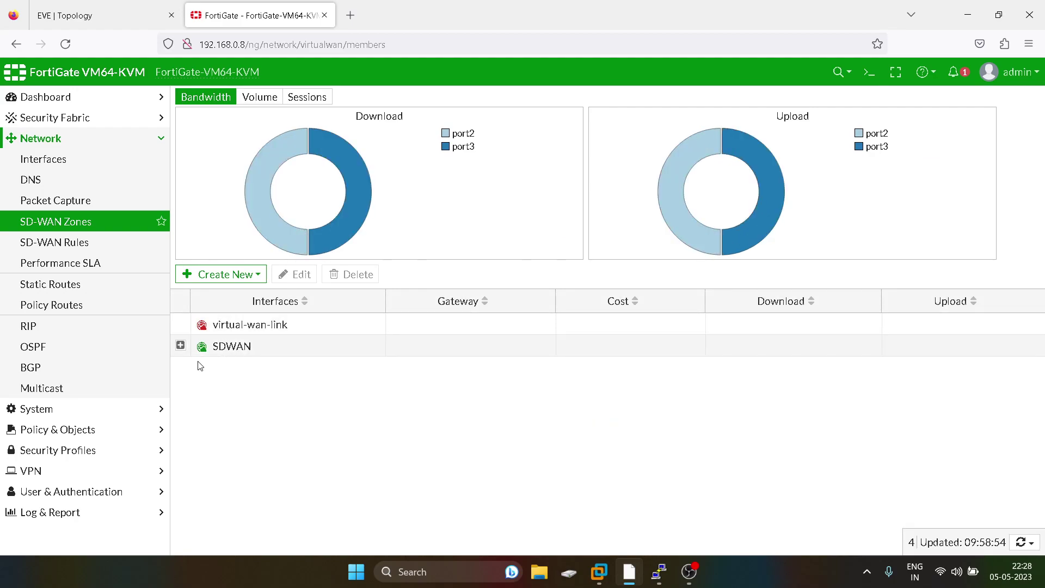
# Step: Review the SDWAN zone's members, the volume and session charts, the virtual-wan-link details and the lab topology
pyautogui.click(181, 345)
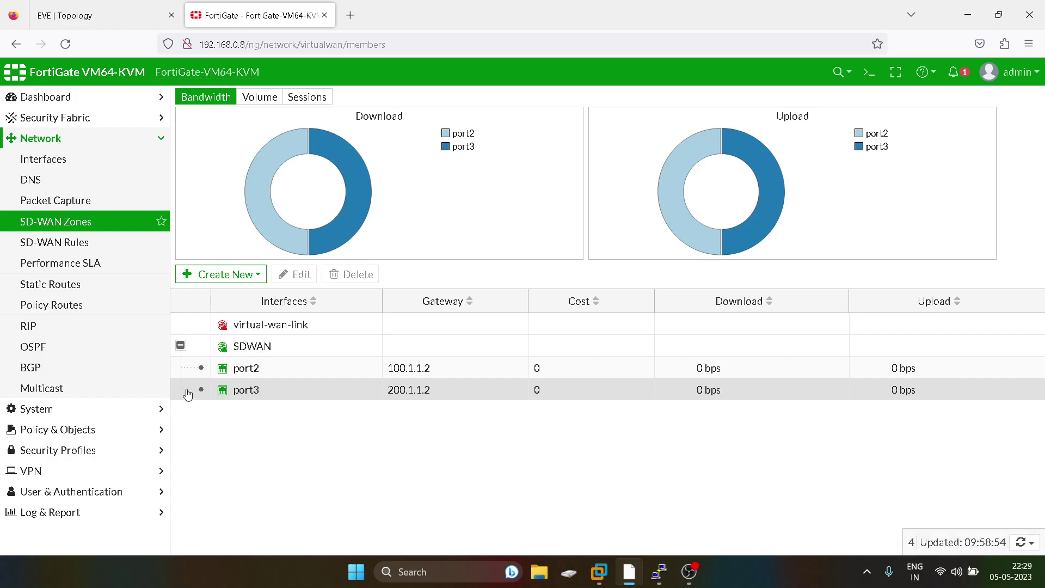
pyautogui.moveTo(230, 391)
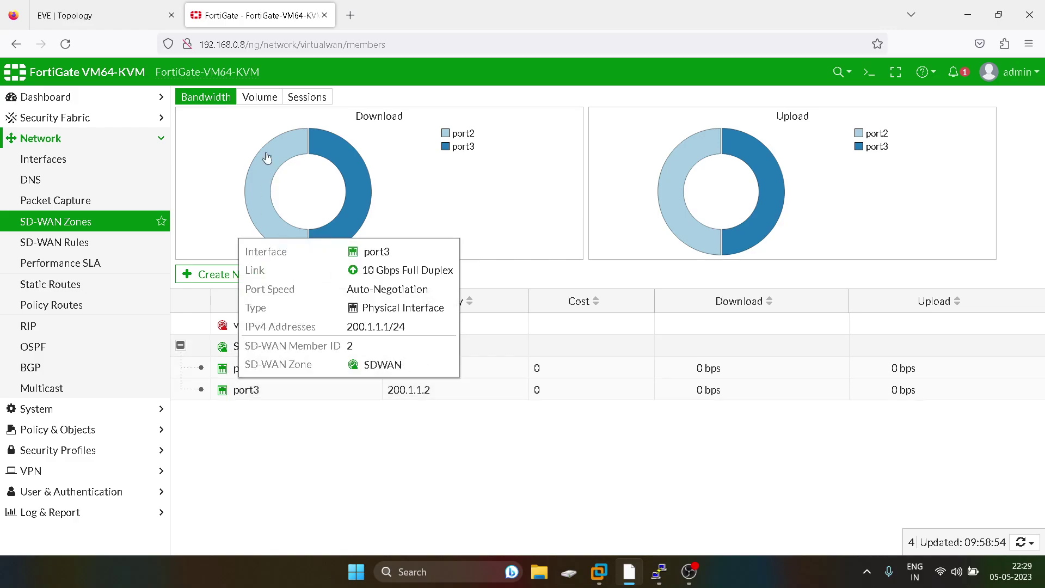
pyautogui.click(269, 98)
pyautogui.click(306, 101)
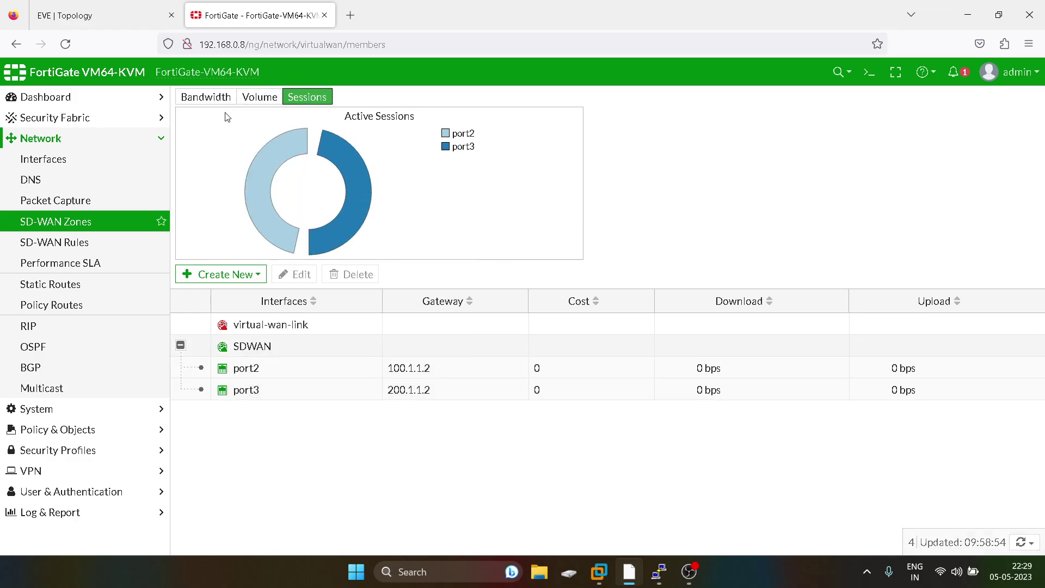
pyautogui.click(257, 323)
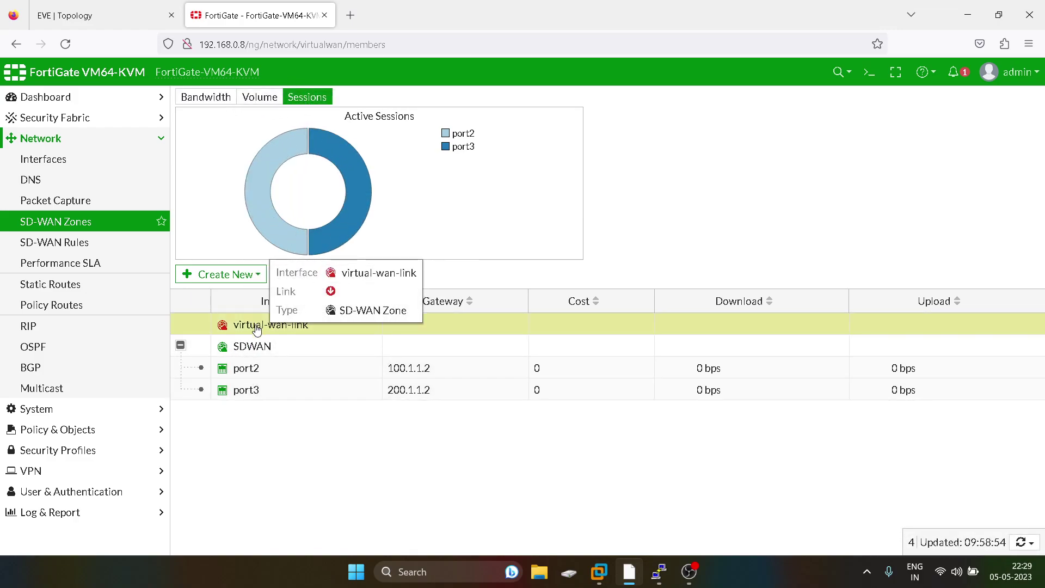
pyautogui.click(180, 345)
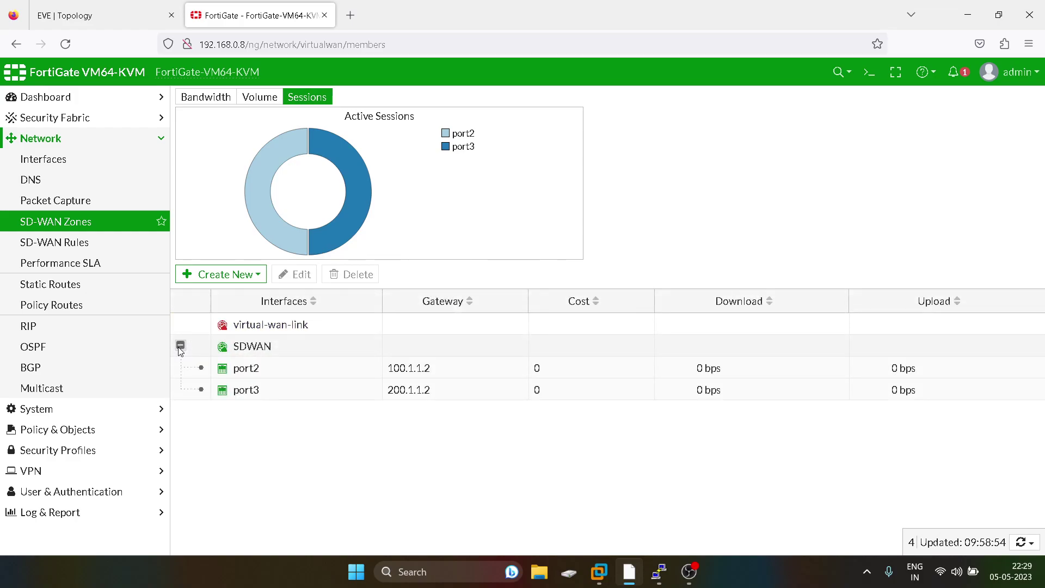
pyautogui.click(134, 8)
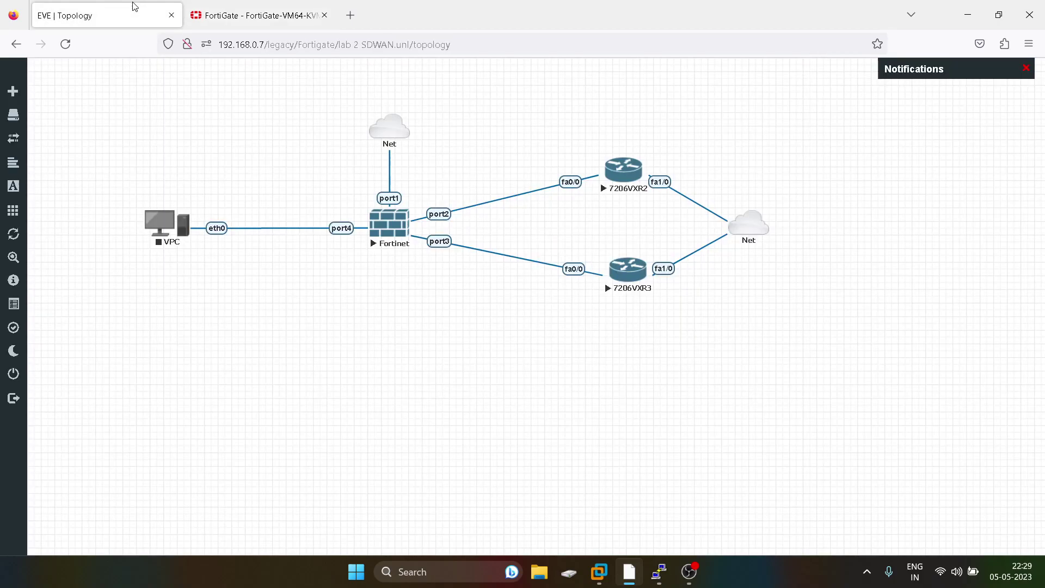
pyautogui.click(227, 7)
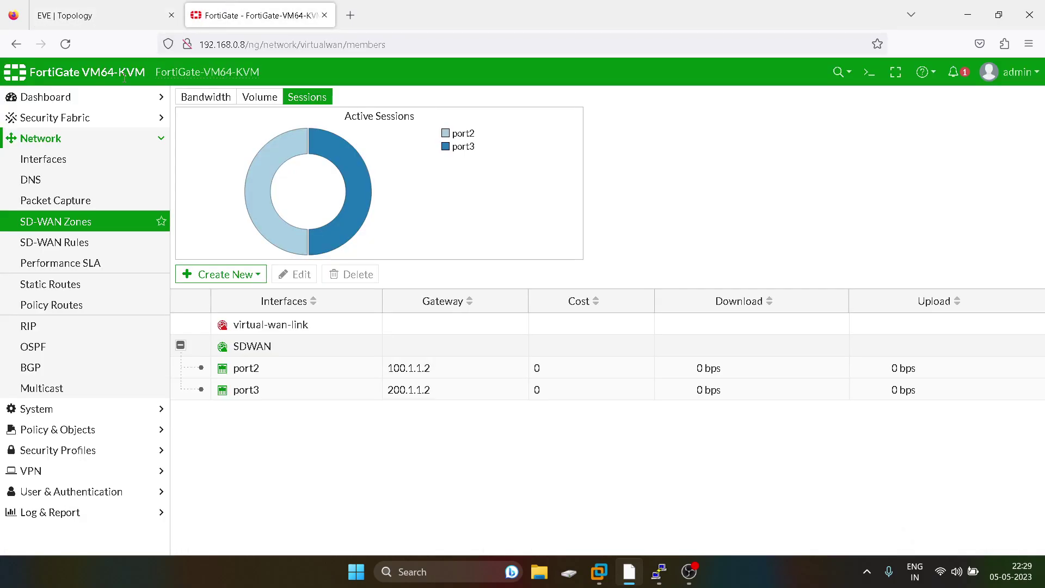
# Step: Create and save an enabled default static route for 0.0.0.0/0.0.0.0 with SD-WAN as its interface
pyautogui.click(65, 292)
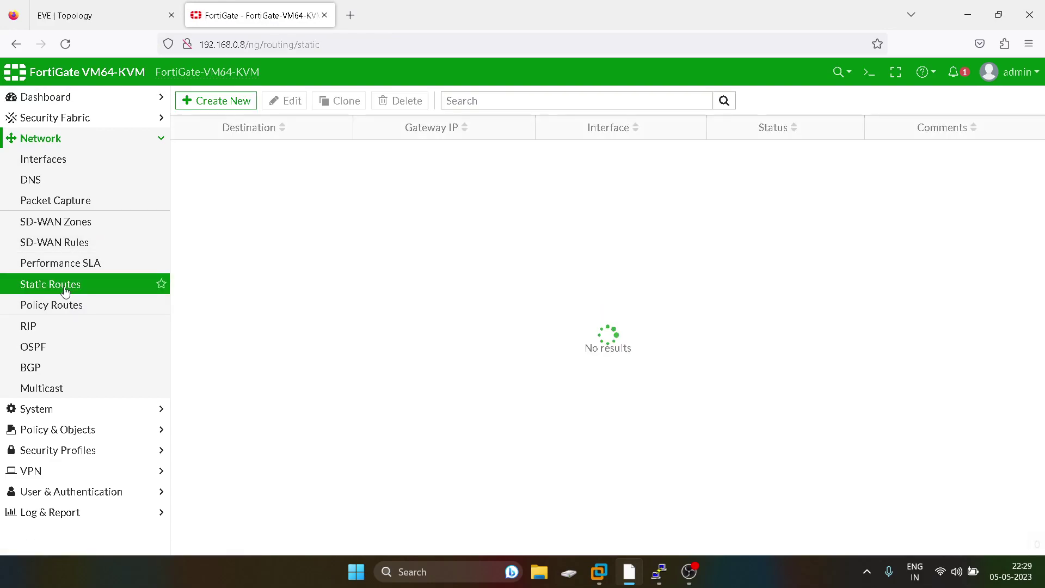
pyautogui.click(226, 99)
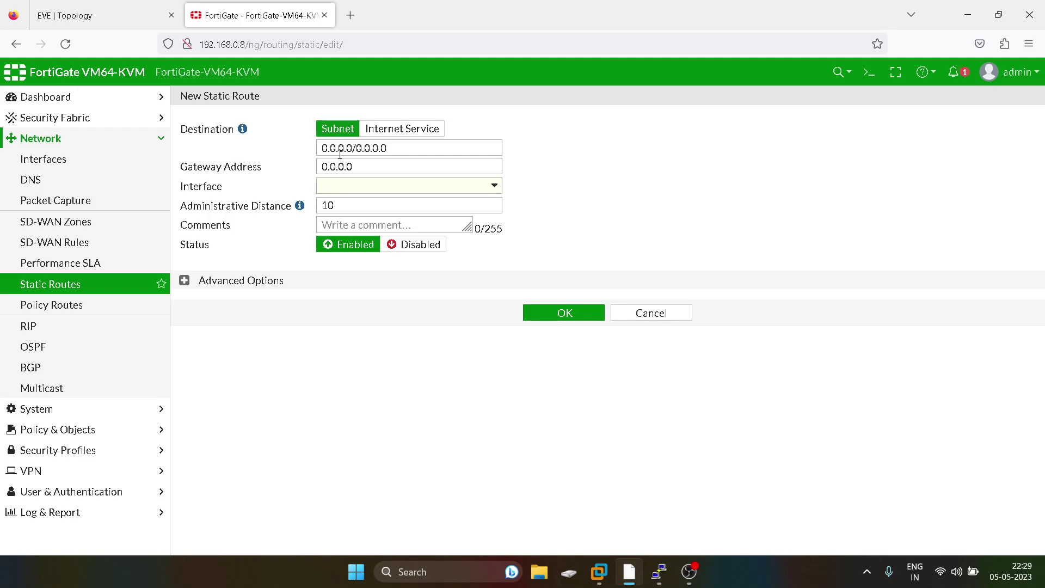
pyautogui.click(342, 186)
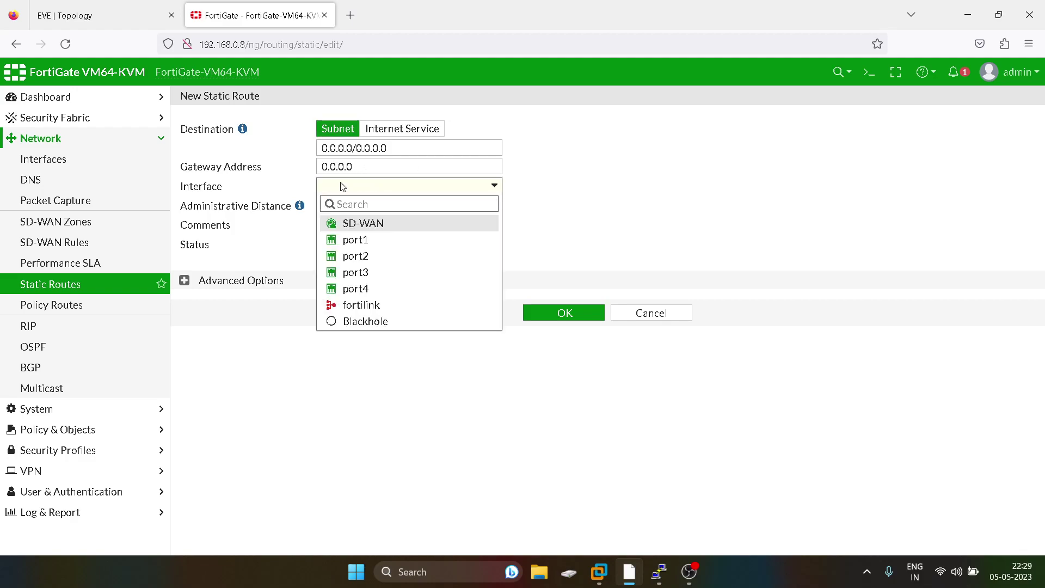
pyautogui.click(381, 225)
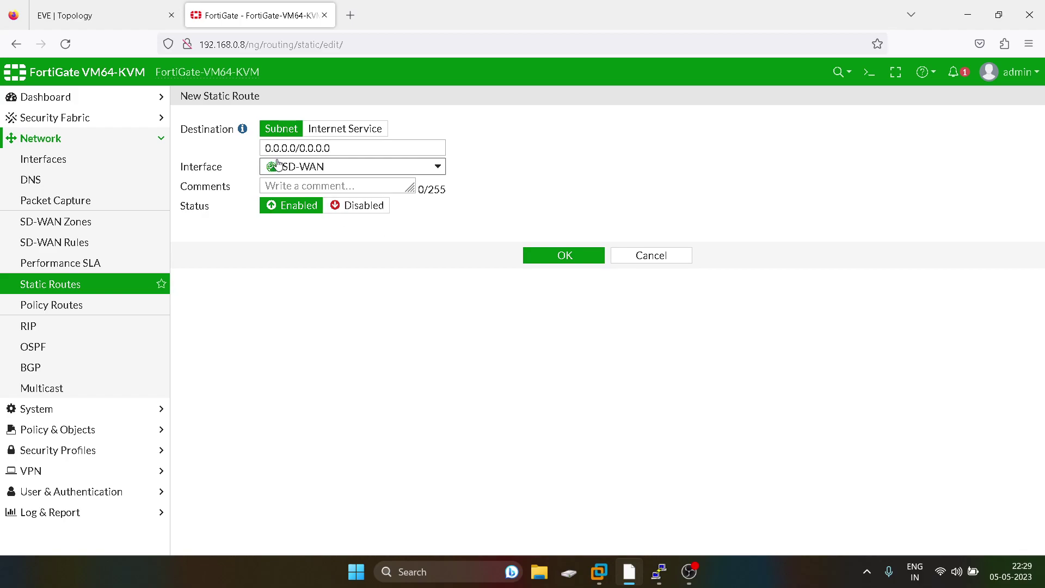
pyautogui.moveTo(287, 167)
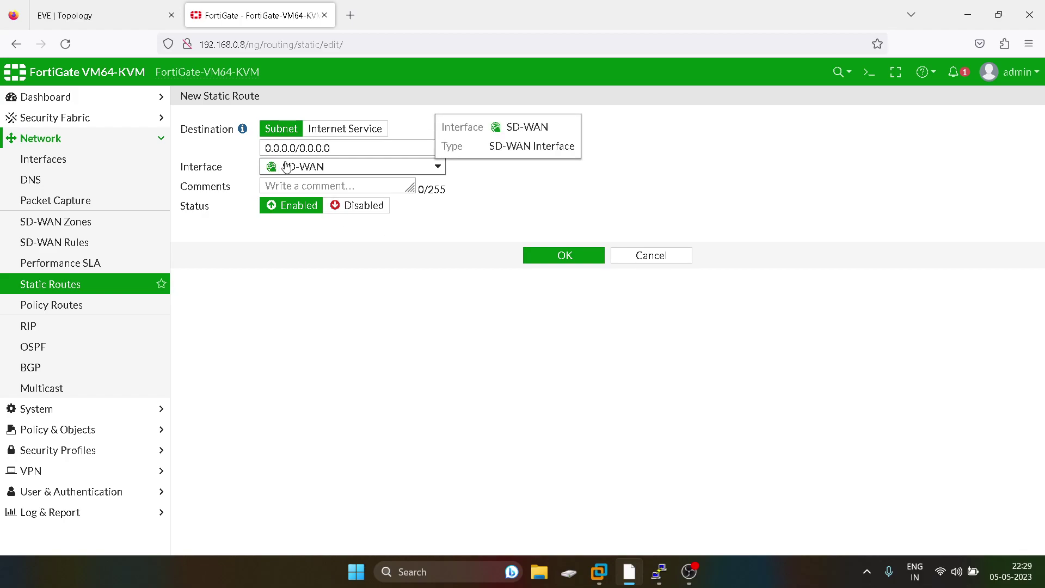
pyautogui.click(125, 11)
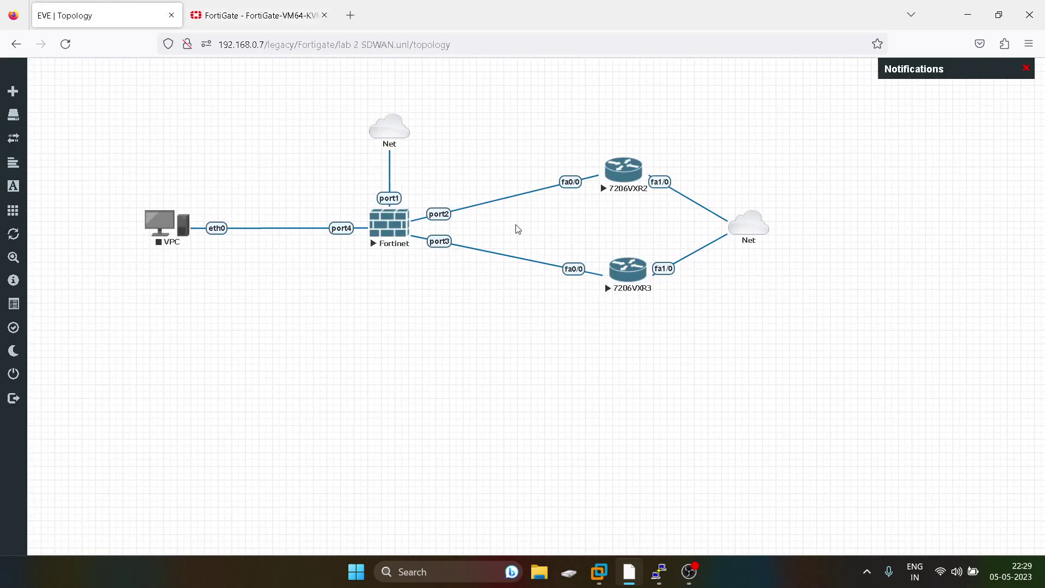
pyautogui.click(258, 16)
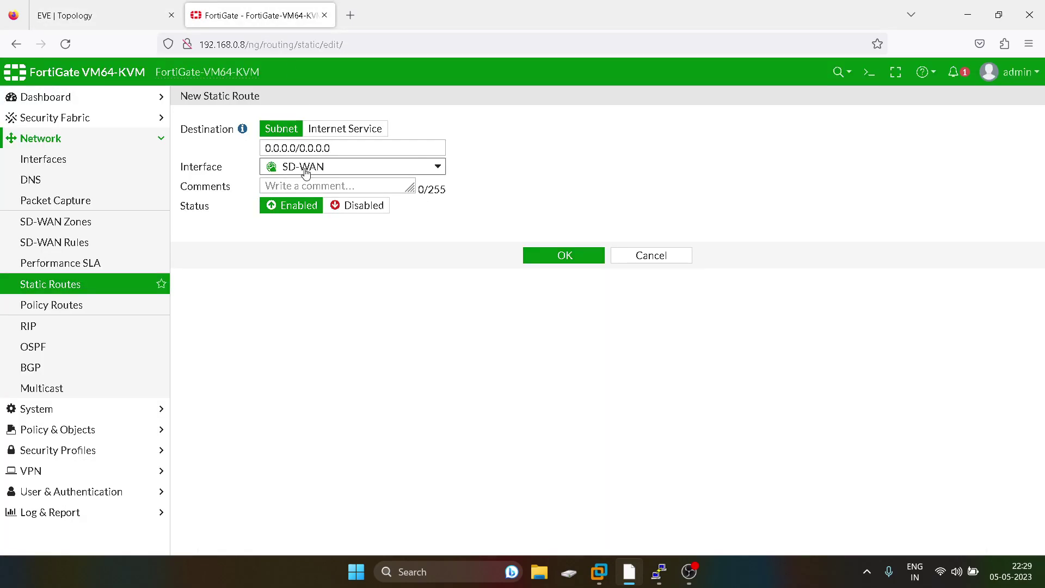
pyautogui.moveTo(311, 173)
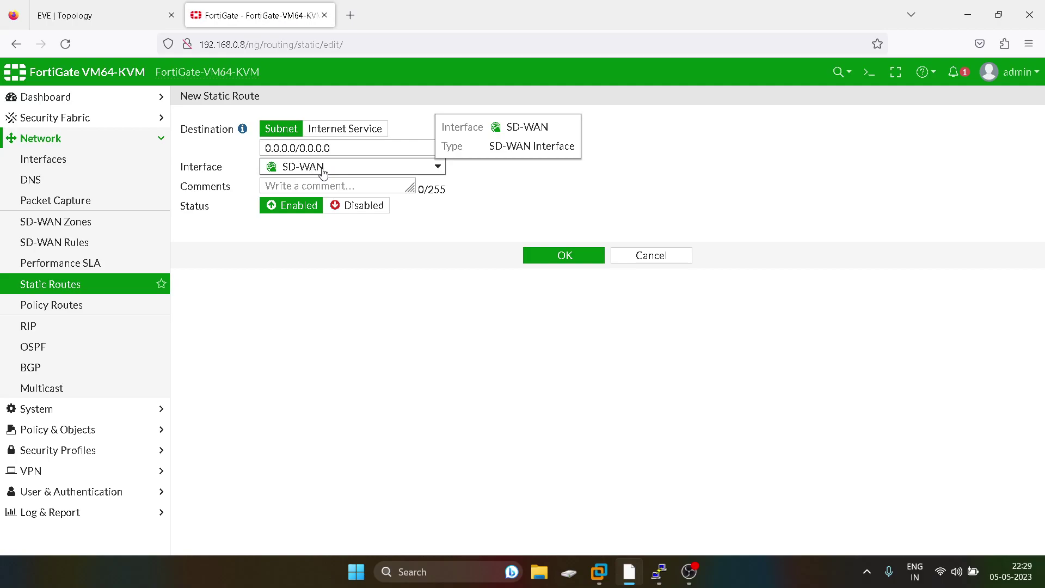
pyautogui.click(134, 4)
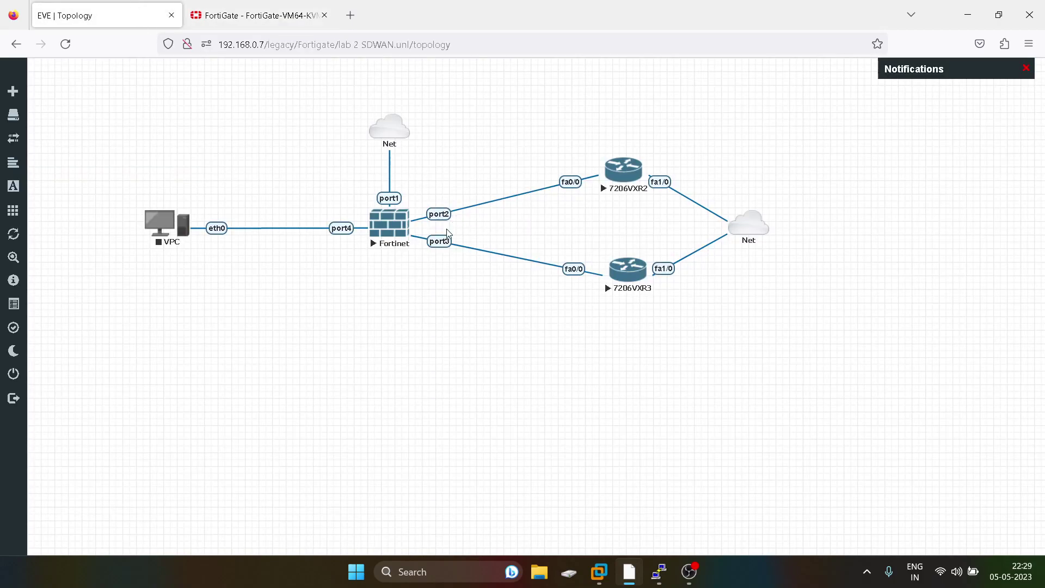
pyautogui.click(250, 12)
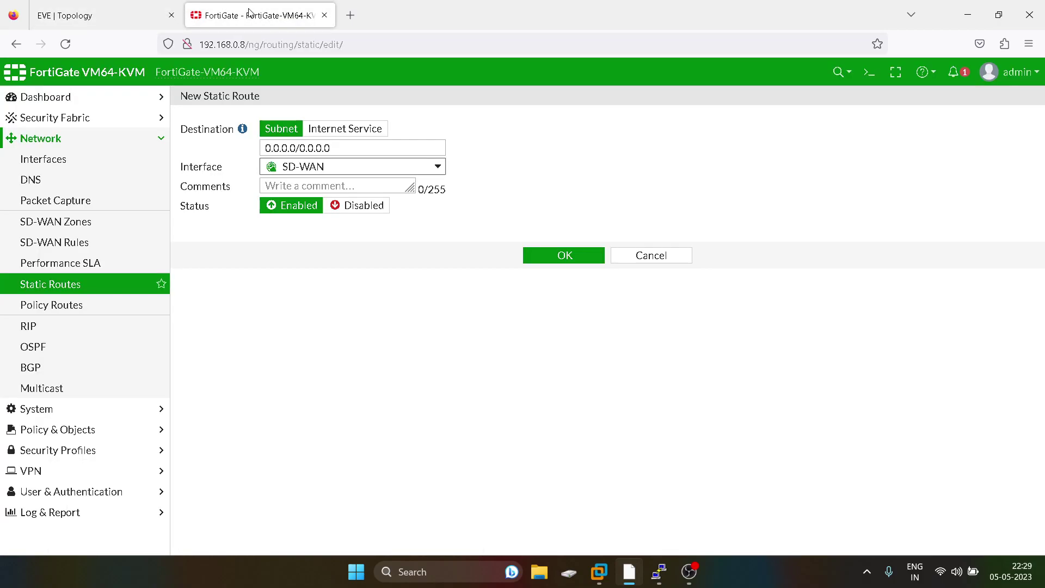
pyautogui.click(564, 255)
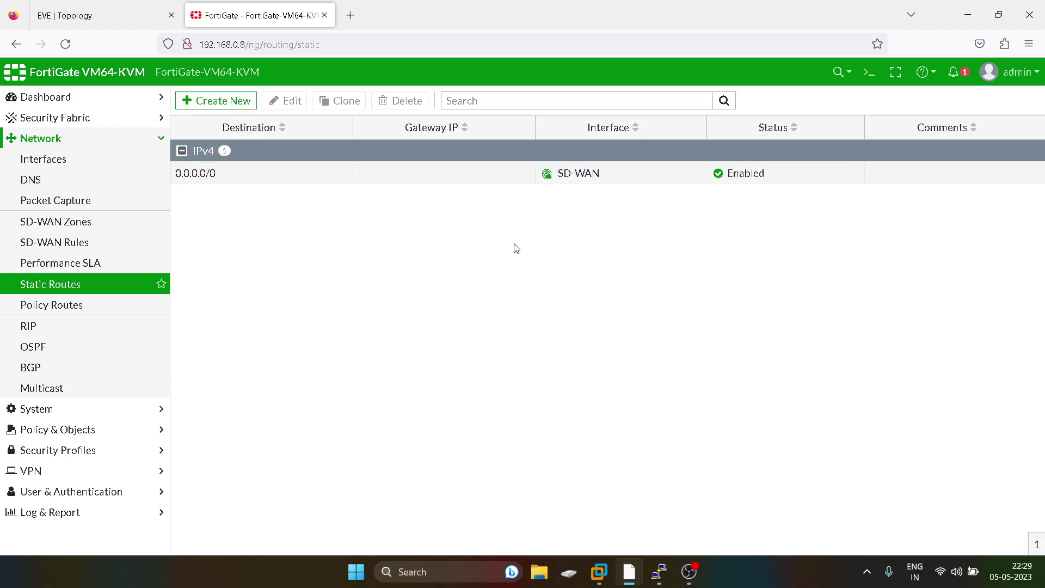
# Step: Switch to the Fortinet console and display the full routing table with get router info routing-table all
pyautogui.moveTo(659, 571)
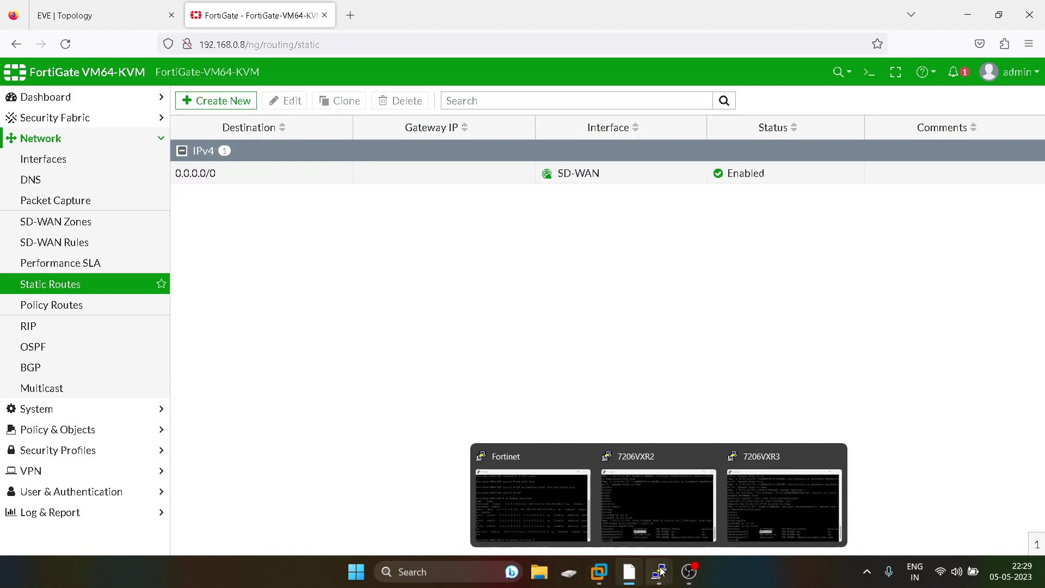
pyautogui.click(561, 512)
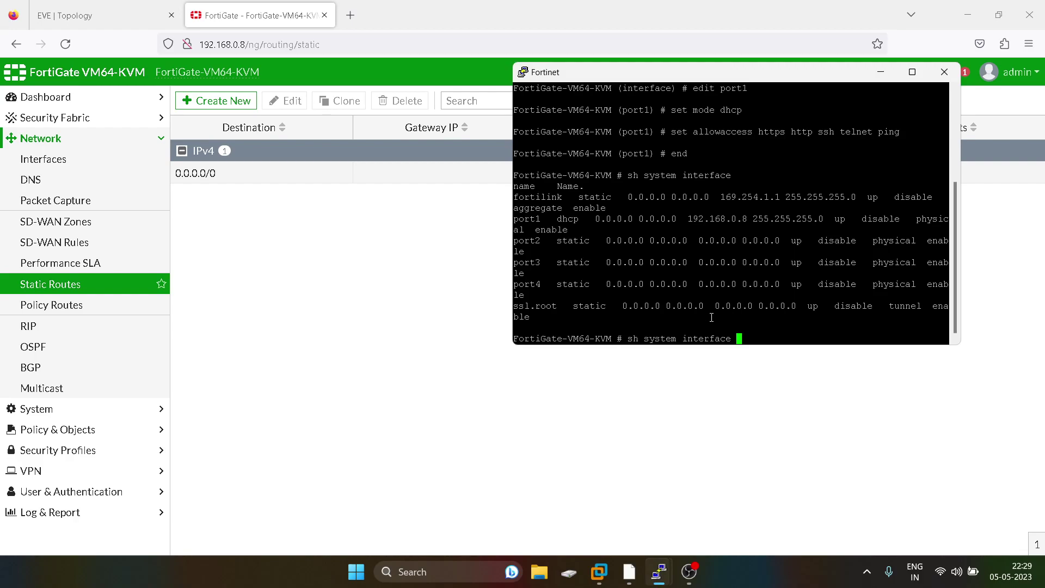
pyautogui.press('BackSpace')
pyautogui.press('BackSpace')
pyautogui.press('BackSpace')
pyautogui.press('BackSpace')
pyautogui.press('BackSpace')
pyautogui.press('BackSpace')
pyautogui.press('BackSpace')
pyautogui.press('BackSpace')
pyautogui.press('BackSpace')
pyautogui.press('BackSpace')
pyautogui.press('BackSpace')
pyautogui.press('BackSpace')
pyautogui.press('BackSpace')
pyautogui.press('BackSpace')
pyautogui.press('BackSpace')
pyautogui.press('BackSpace')
pyautogui.press('BackSpace')
pyautogui.press('BackSpace')
pyautogui.press('BackSpace')
pyautogui.write('get router info routing-table all')
pyautogui.press('Return')
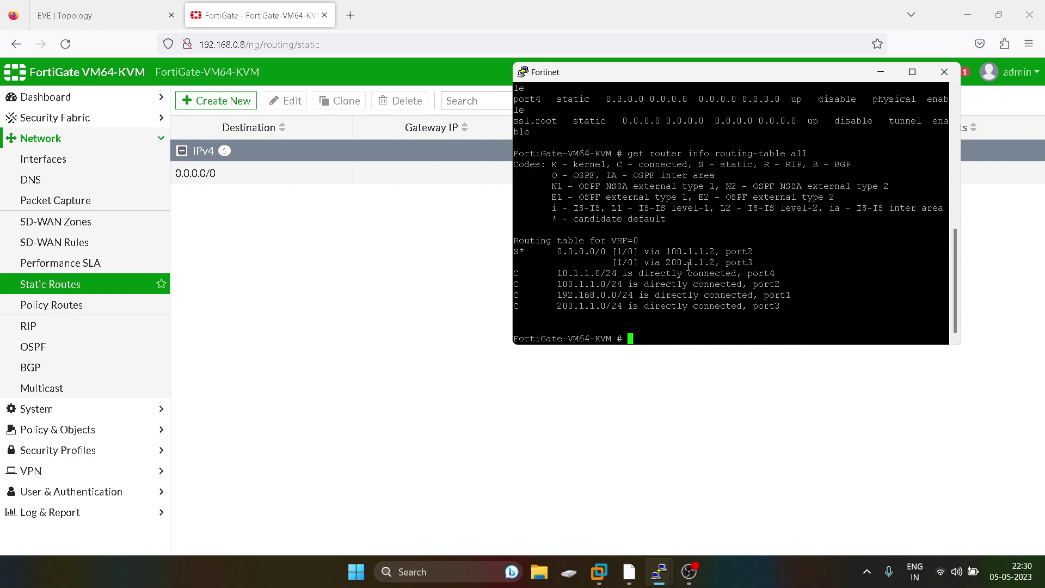
# Step: Ping the port2 gateway 100.1.1.2 from the Fortinet console, then stop the ping
pyautogui.write('execute ping')
pyautogui.doubleClick(701, 251)
pyautogui.rightClick(701, 251)
pyautogui.press('Return')
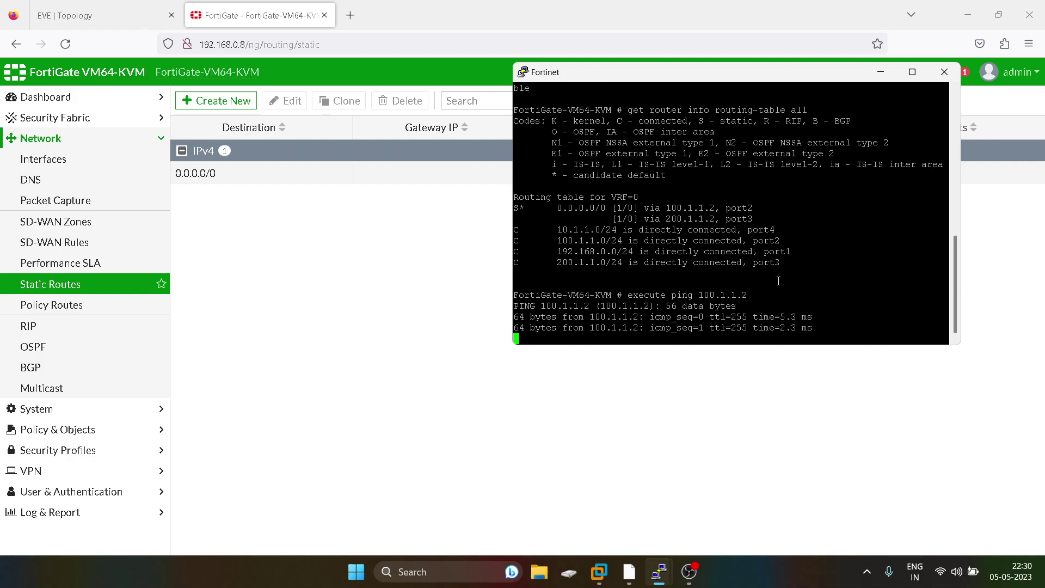
pyautogui.hotkey('ctrl', 'c')
# Step: Ping 8.8.8.8 from the Fortinet console to test internet reachability
pyautogui.press('Up')
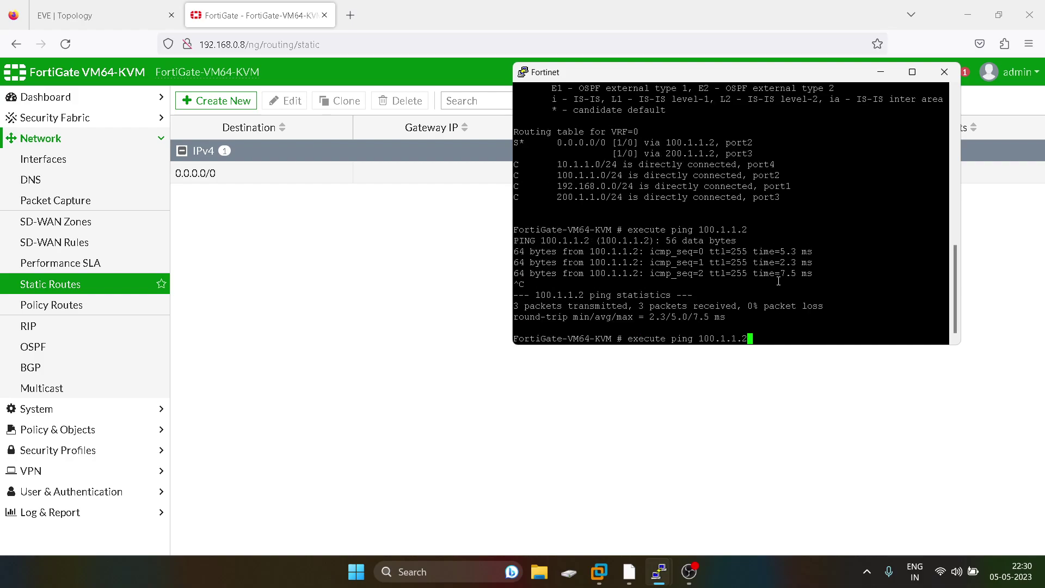
pyautogui.press('BackSpace')
pyautogui.press('BackSpace')
pyautogui.press('BackSpace')
pyautogui.press('BackSpace')
pyautogui.press('BackSpace')
pyautogui.press('BackSpace')
pyautogui.press('BackSpace')
pyautogui.press('BackSpace')
pyautogui.write('8.8.8.8')
pyautogui.press('Return')
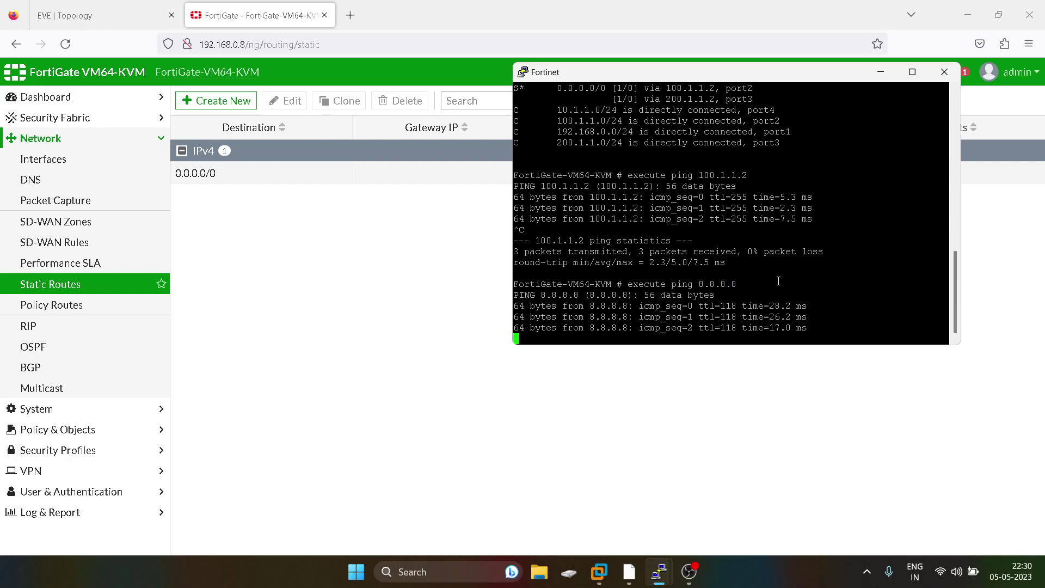
# Step: Switch back to the FortiGate web interface and start a new firewall policy named LAN_WAN
pyautogui.click(272, 261)
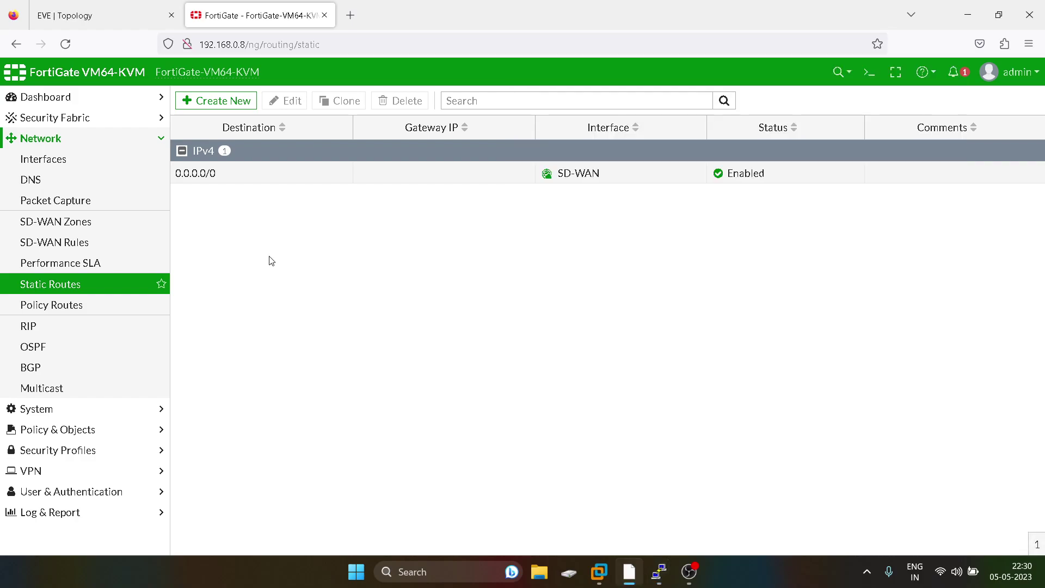
pyautogui.click(140, 5)
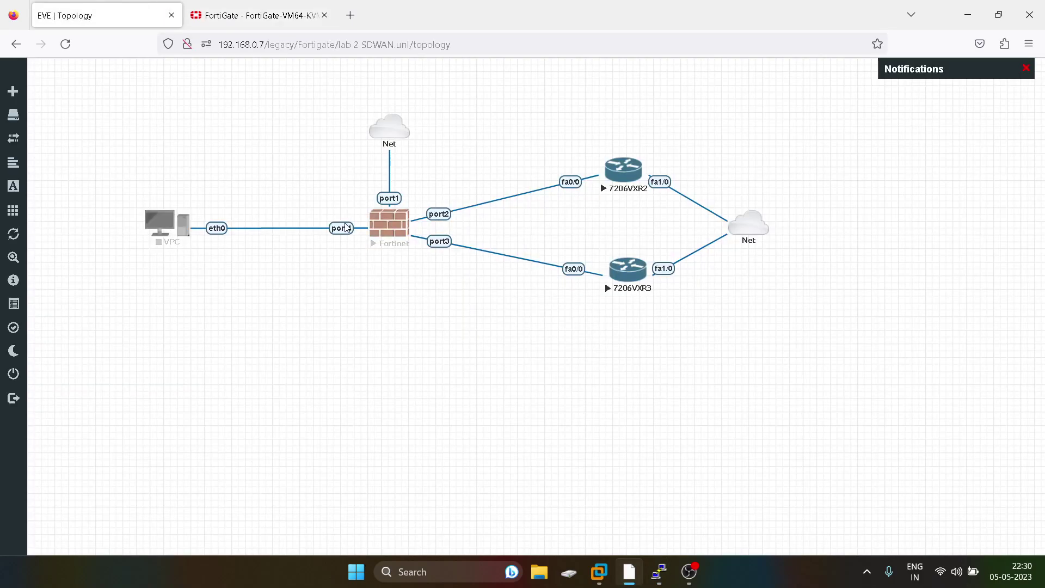
pyautogui.click(292, 14)
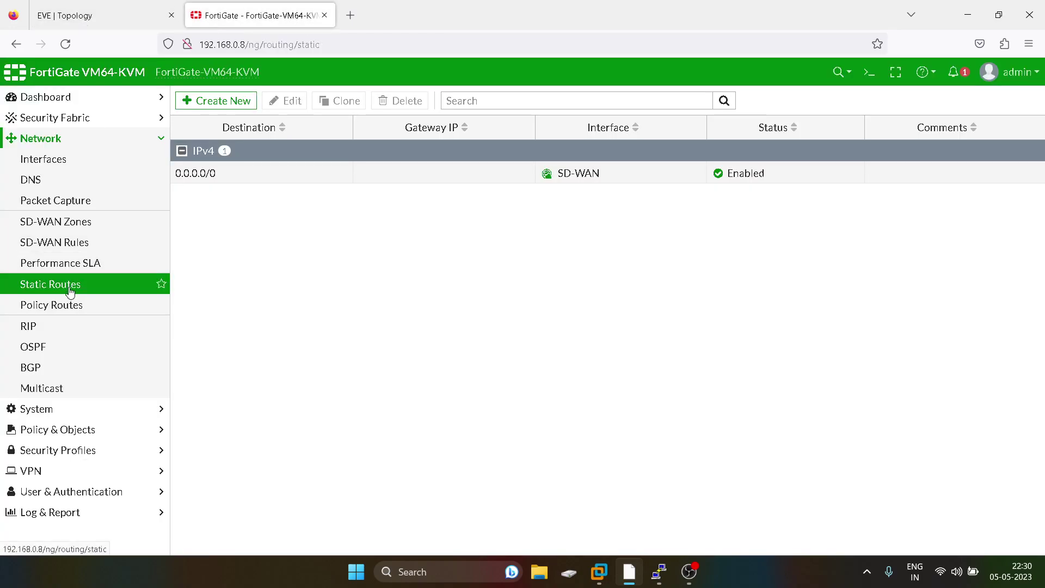
pyautogui.click(70, 139)
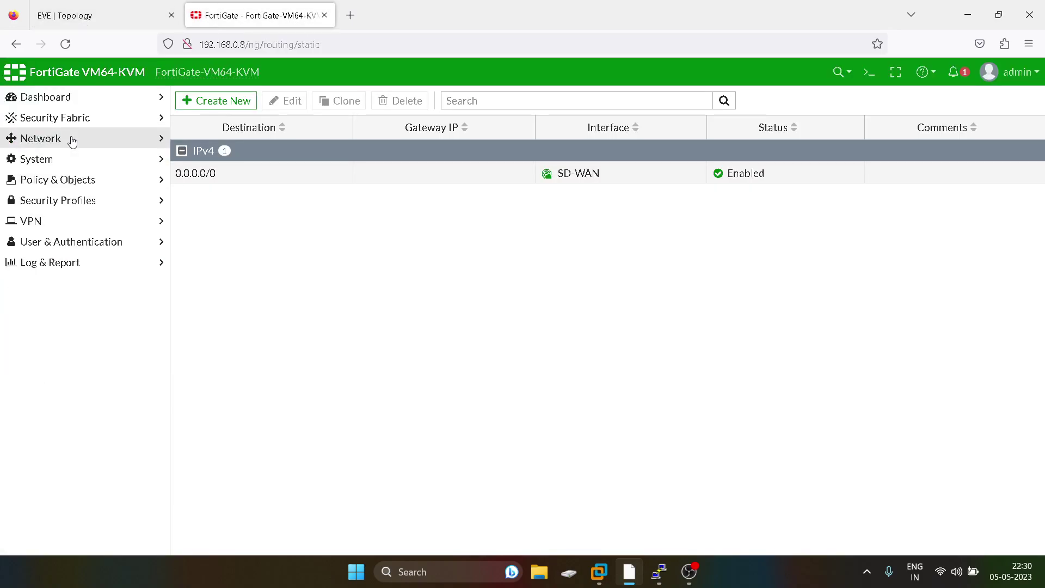
pyautogui.click(67, 179)
pyautogui.click(78, 205)
pyautogui.click(216, 102)
pyautogui.click(360, 146)
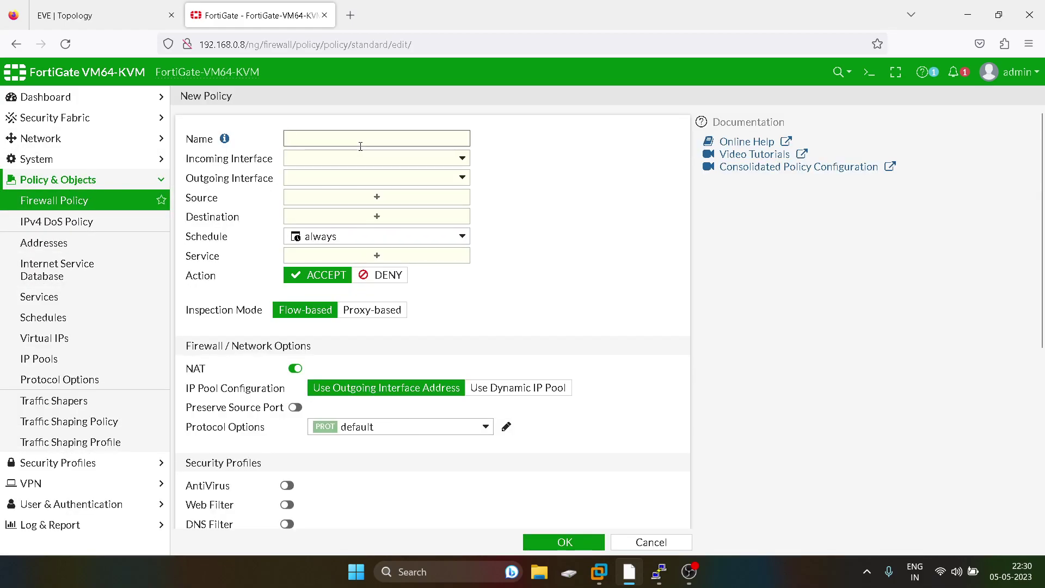
pyautogui.write('LAN_')
# Step: Set the LAN_WAN policy's incoming interface to port4, the VPC-facing port in the topology, and its outgoing interface to SDWAN
pyautogui.click(370, 159)
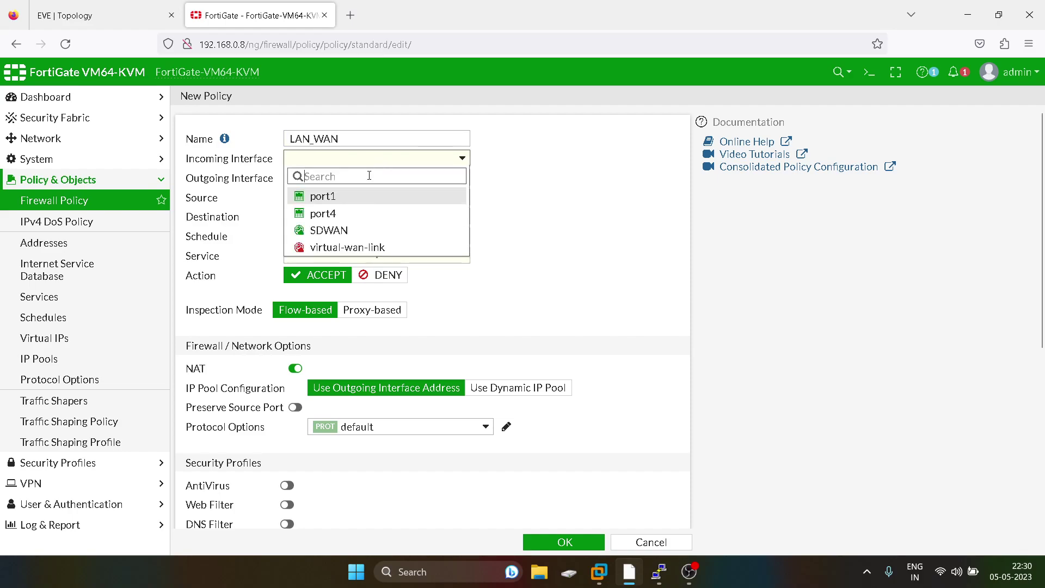
pyautogui.click(348, 197)
pyautogui.click(97, 10)
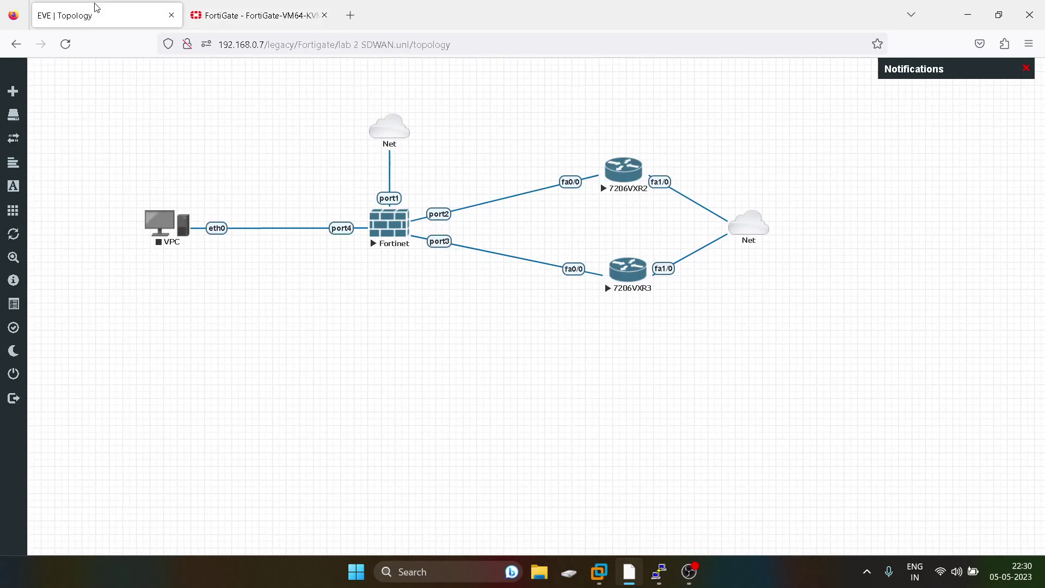
pyautogui.click(224, 14)
pyautogui.click(336, 161)
pyautogui.click(340, 214)
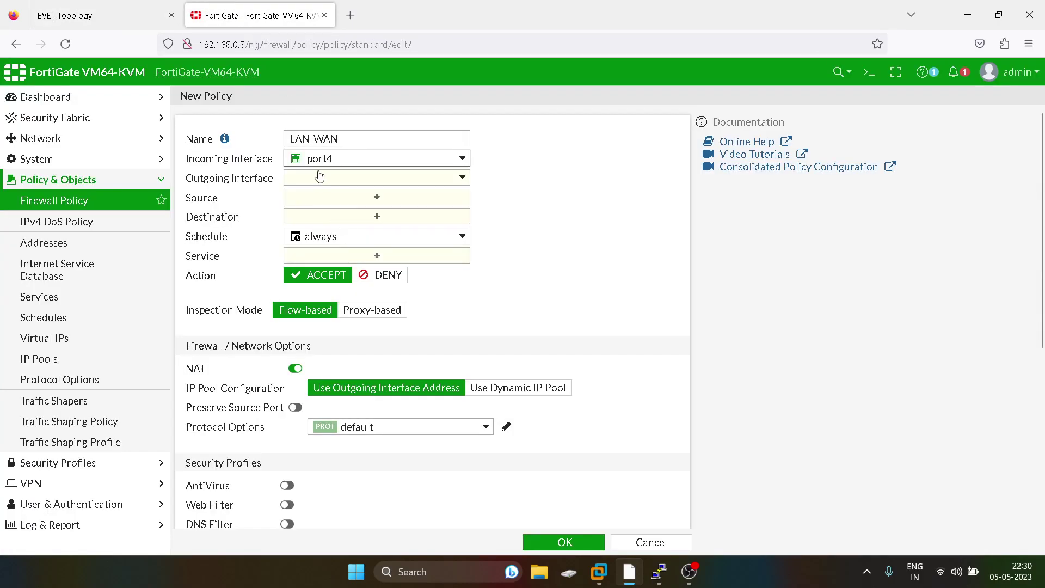
pyautogui.click(317, 178)
pyautogui.click(328, 248)
# Step: Set both the source and the destination of the LAN_WAN policy to the address all
pyautogui.click(378, 199)
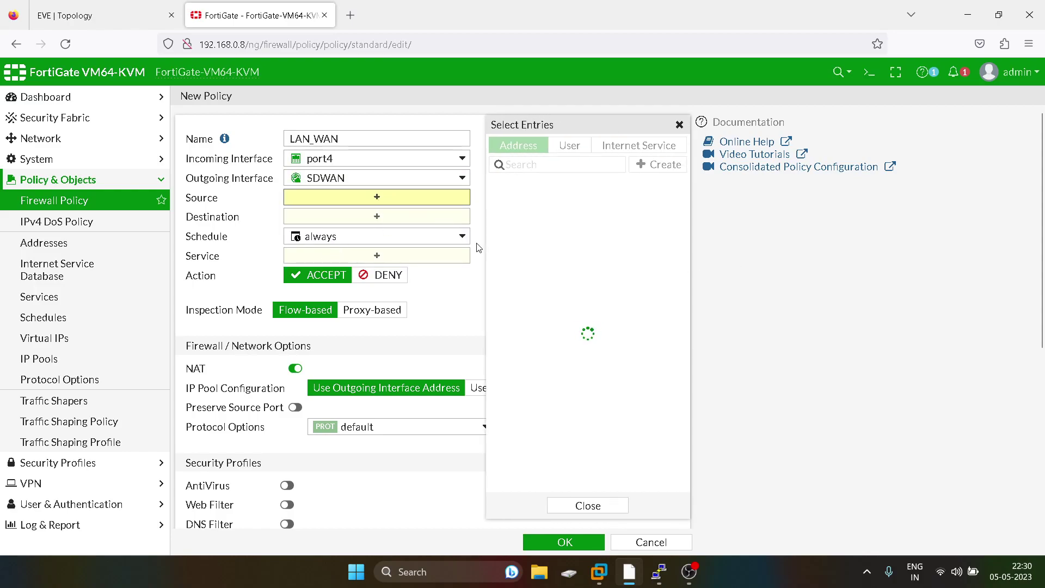
pyautogui.click(515, 202)
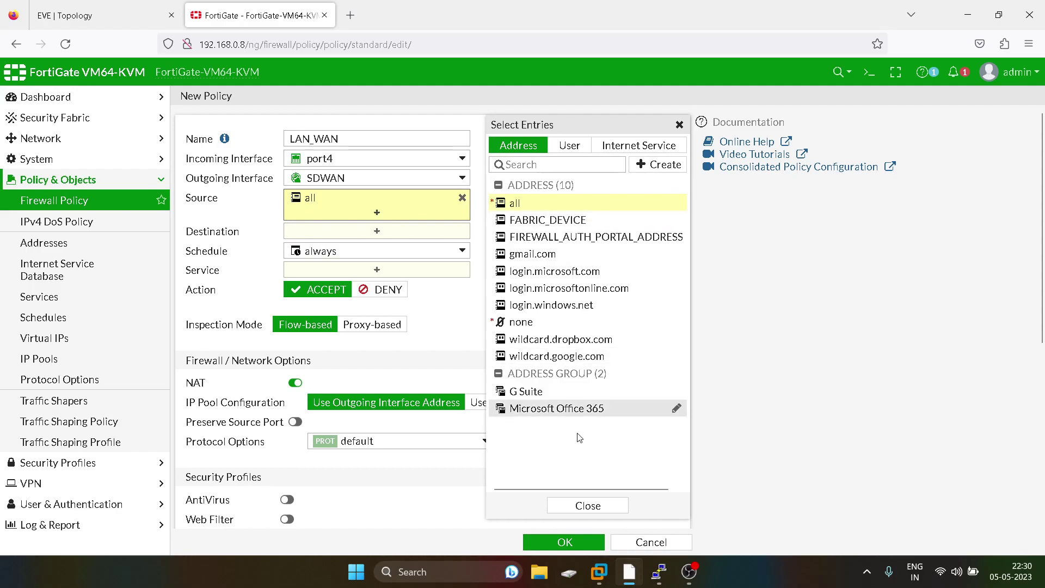
pyautogui.click(588, 506)
pyautogui.click(380, 235)
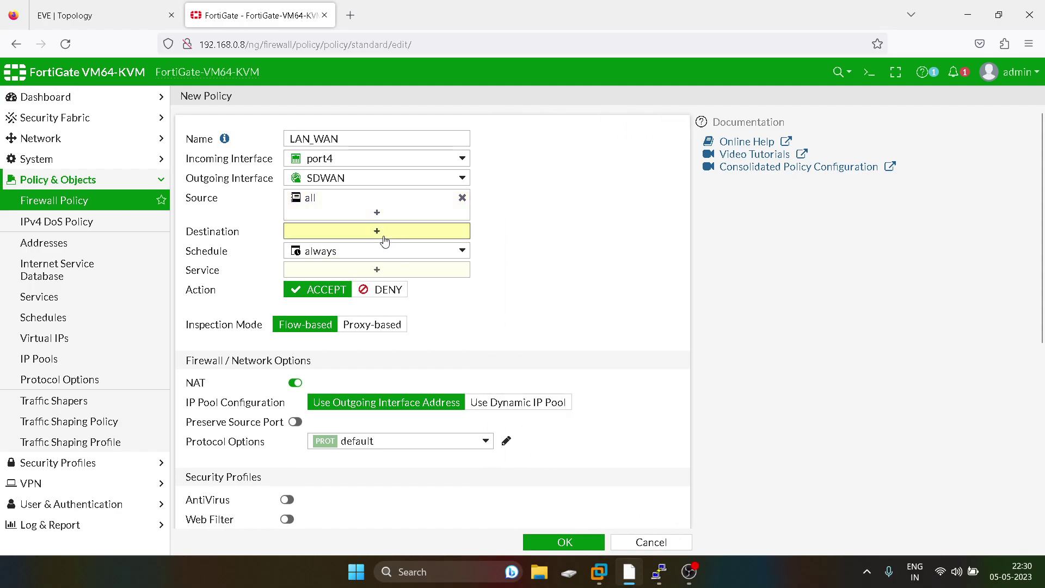
pyautogui.click(514, 203)
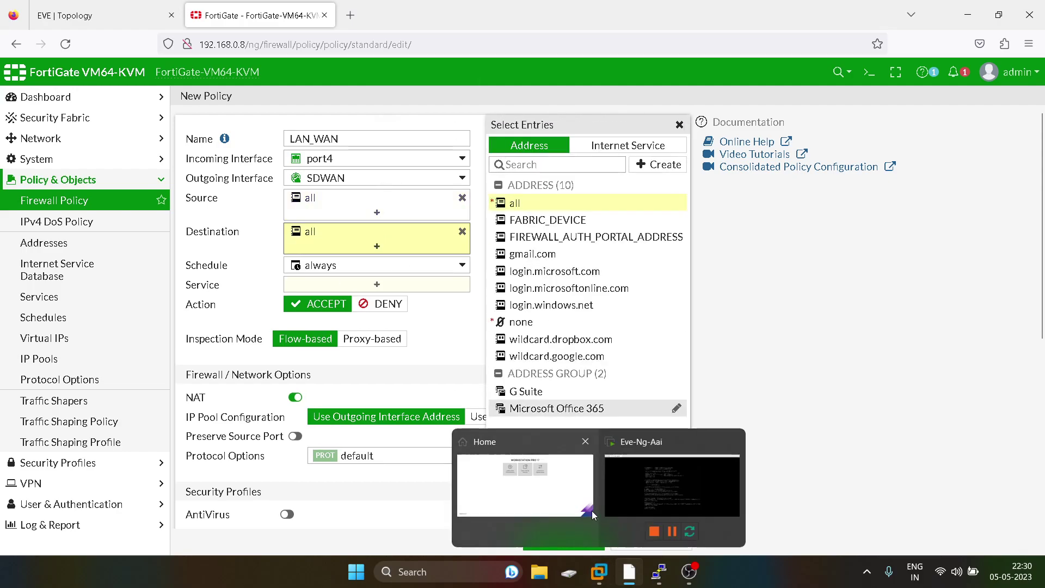
pyautogui.click(588, 506)
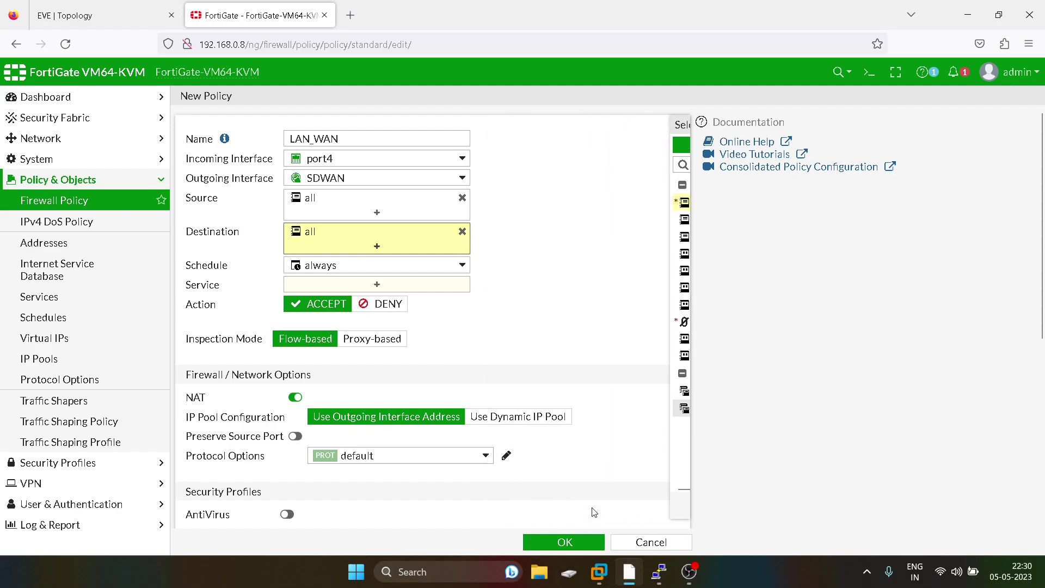
# Step: Set the LAN_WAN policy's service to ALL and save the policy with the ACCEPT action and NAT enabled
pyautogui.click(375, 284)
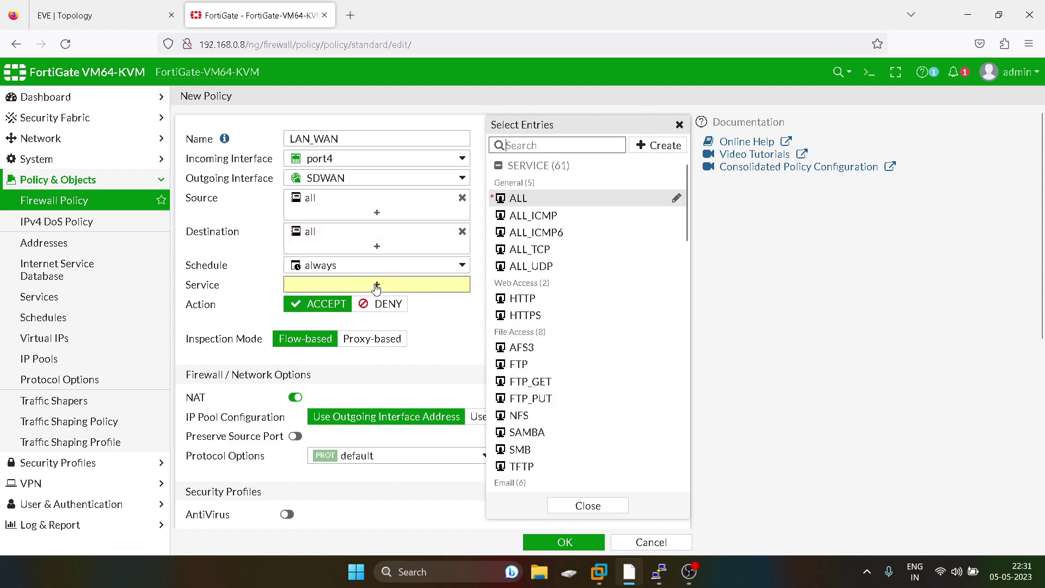
pyautogui.click(518, 201)
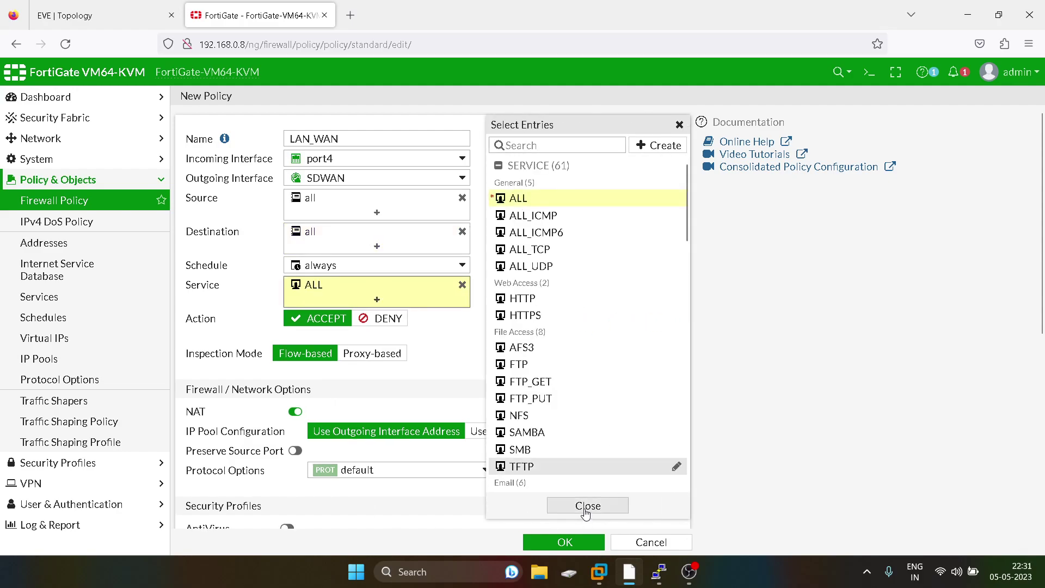
pyautogui.click(587, 506)
pyautogui.scroll(-3, 365, 329)
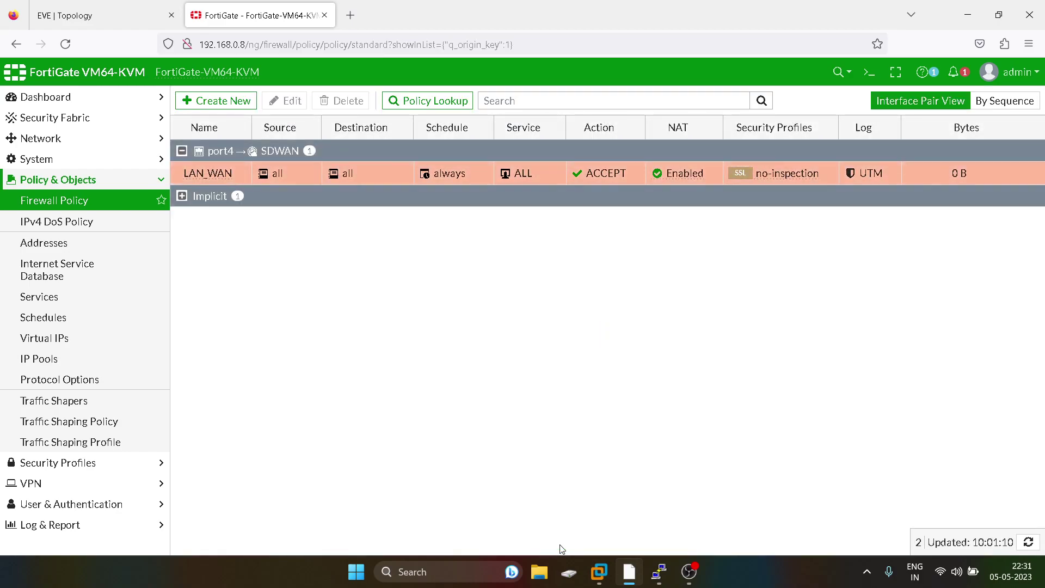
# Step: Open the SD-WAN zones and expand the SDWAN zone to check its member interfaces and gateways
pyautogui.click(124, 185)
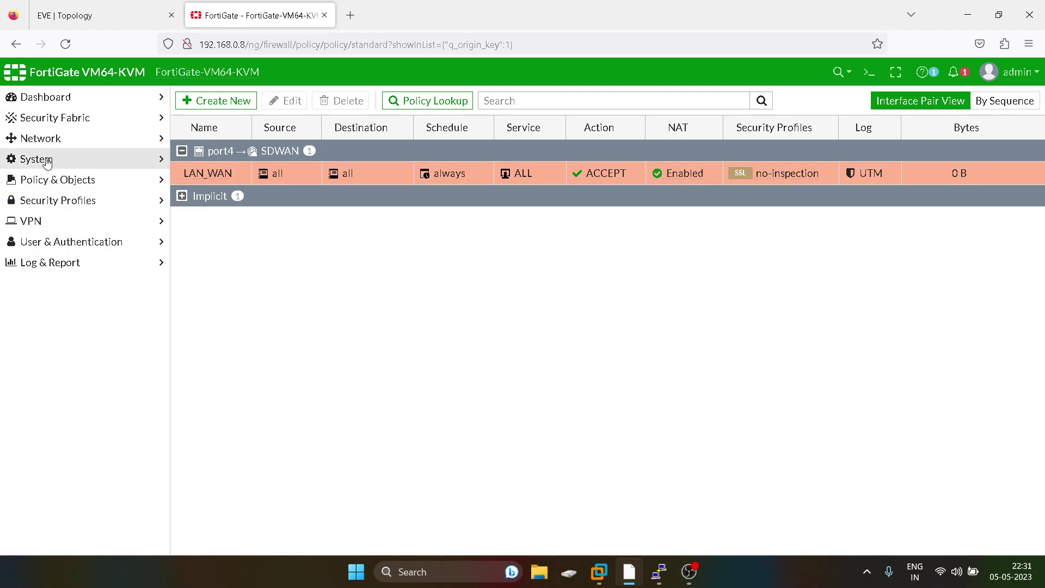
pyautogui.click(53, 140)
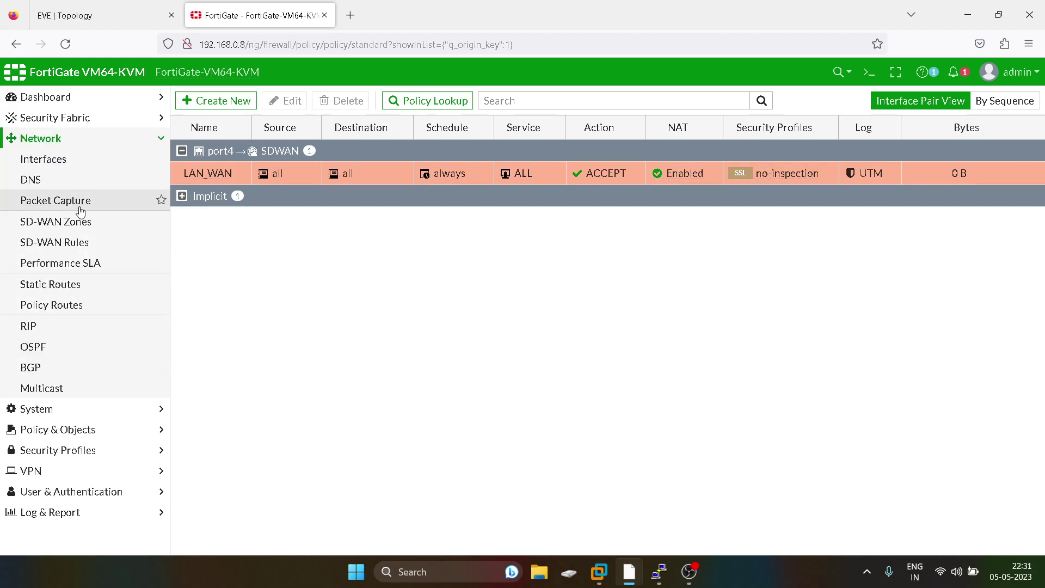
pyautogui.click(68, 223)
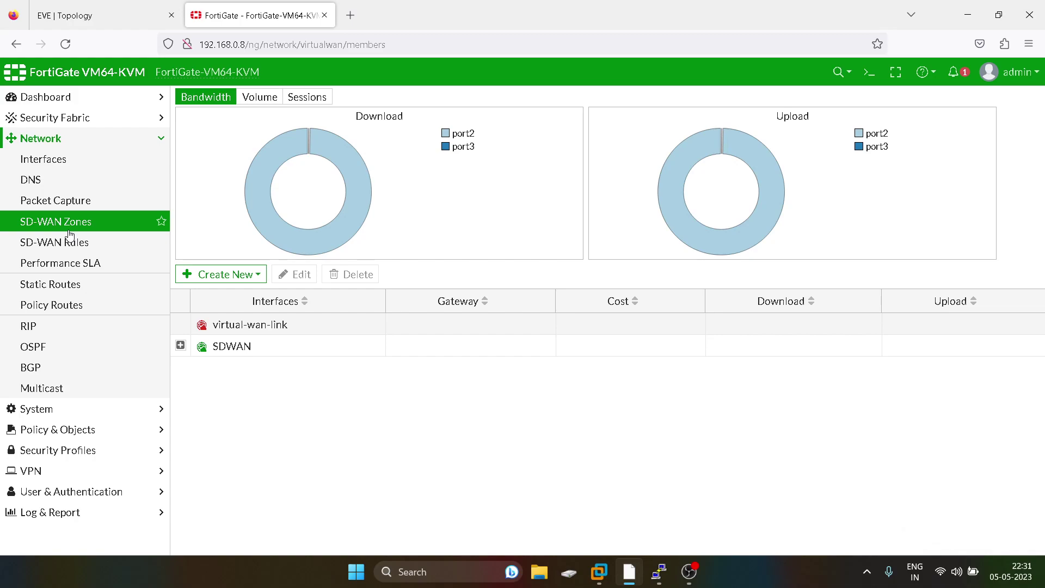
pyautogui.click(180, 346)
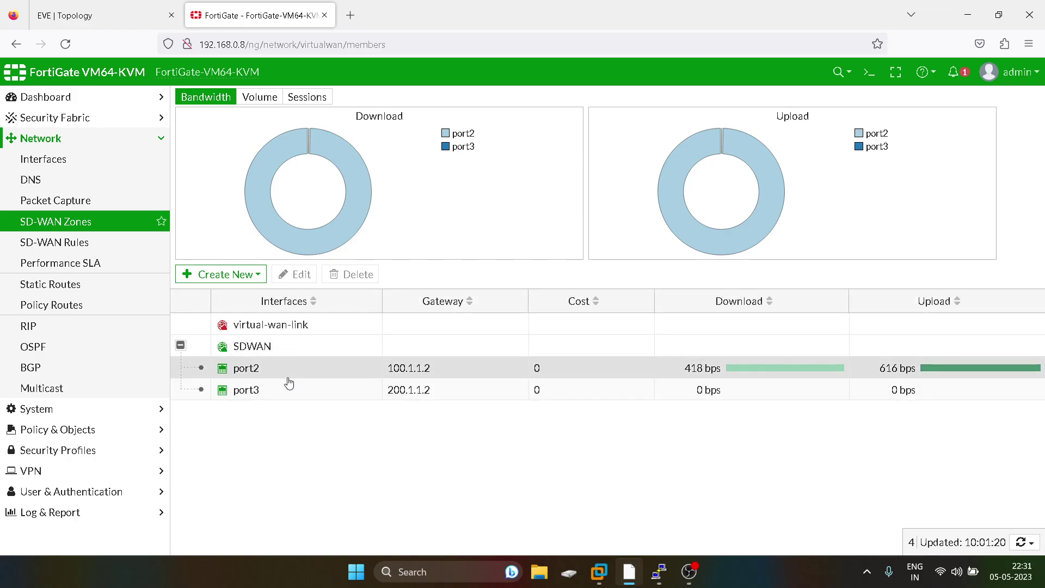
# Step: Start a new performance SLA named Global DNS
pyautogui.click(96, 263)
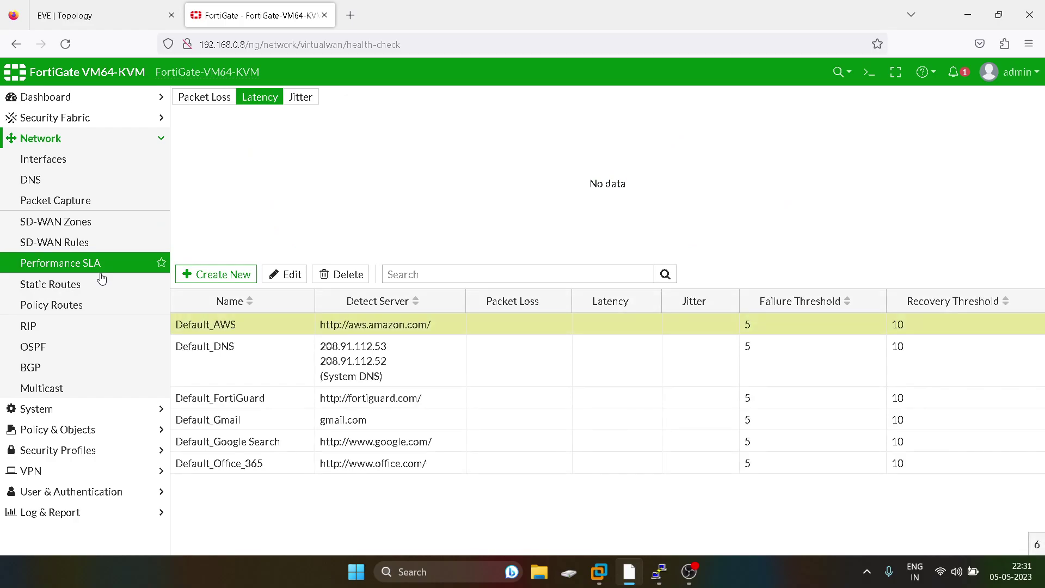
pyautogui.click(101, 16)
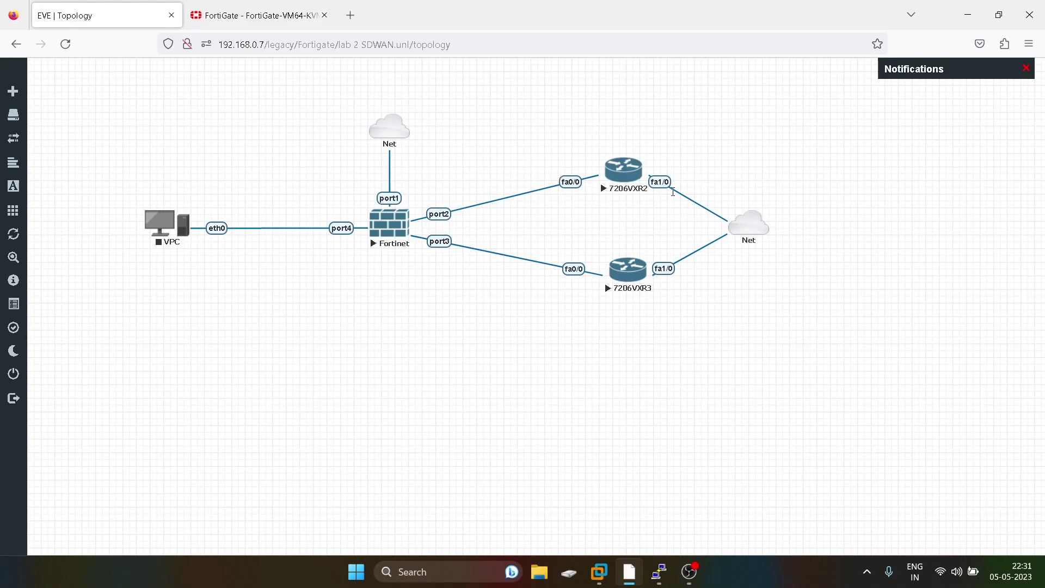
pyautogui.click(229, 16)
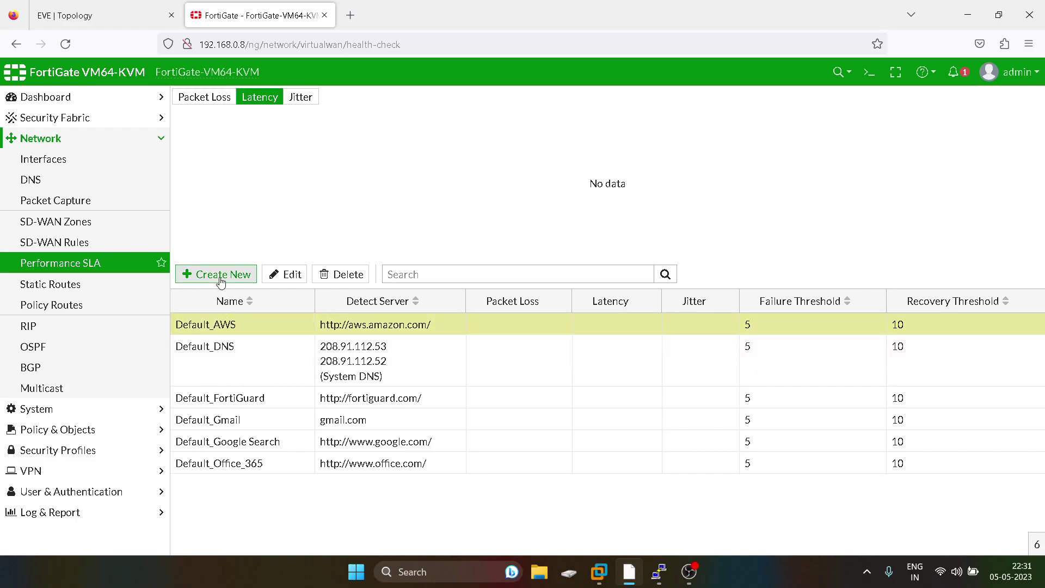
pyautogui.click(223, 99)
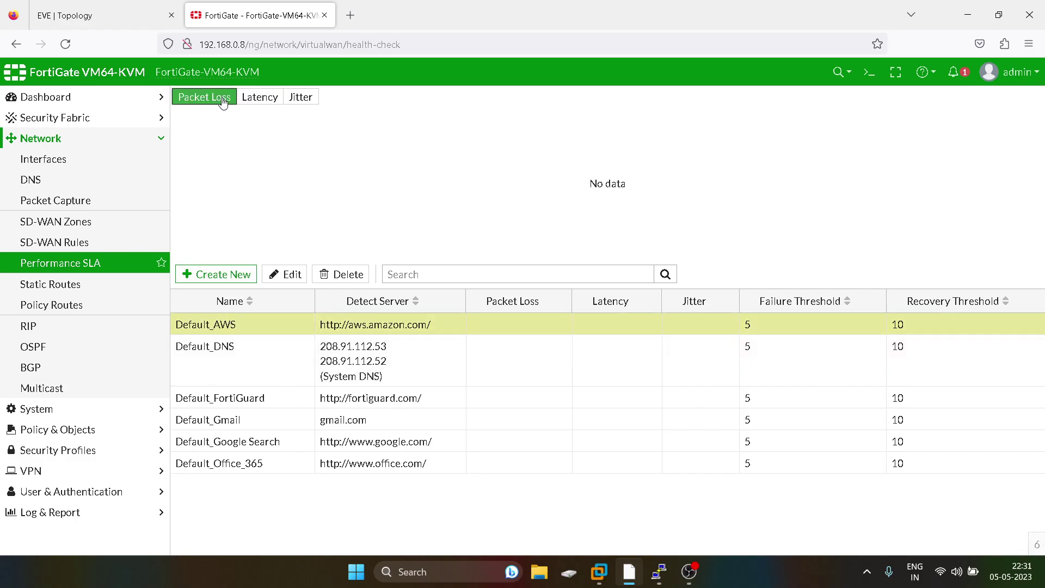
pyautogui.click(207, 275)
pyautogui.click(334, 128)
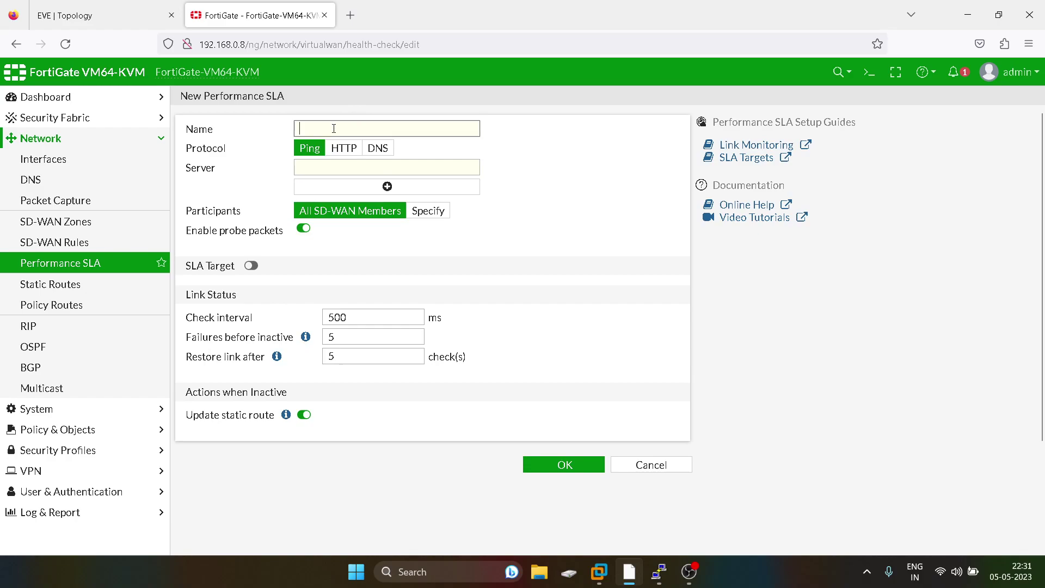
pyautogui.write('Global DNS')
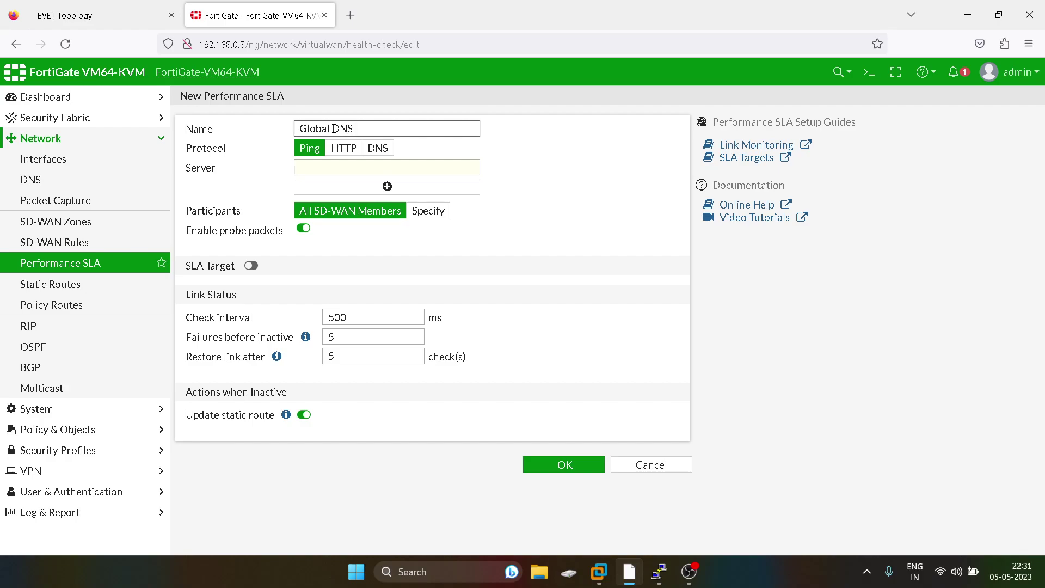
pyautogui.click(328, 173)
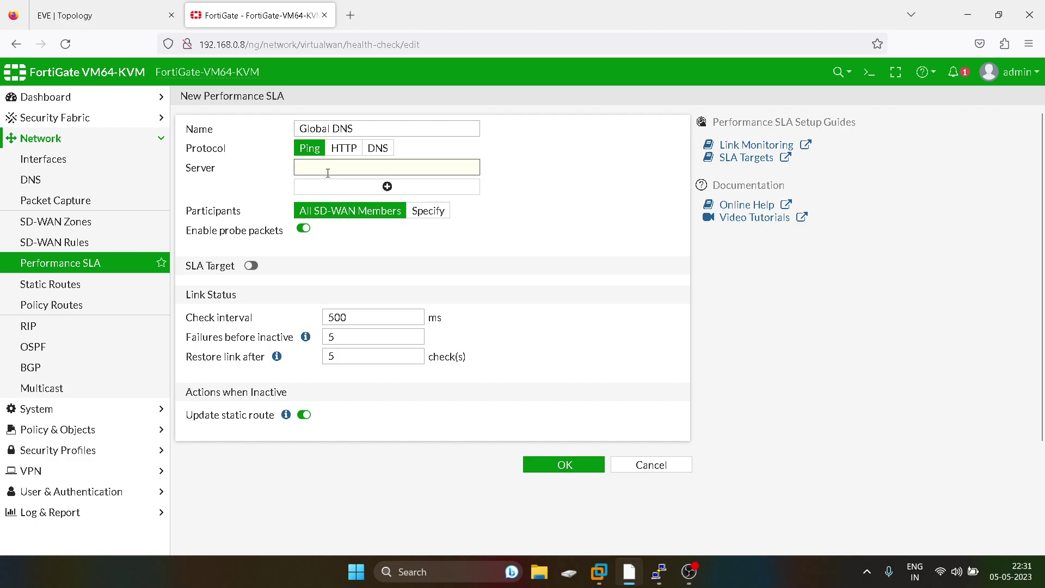
pyautogui.click(381, 149)
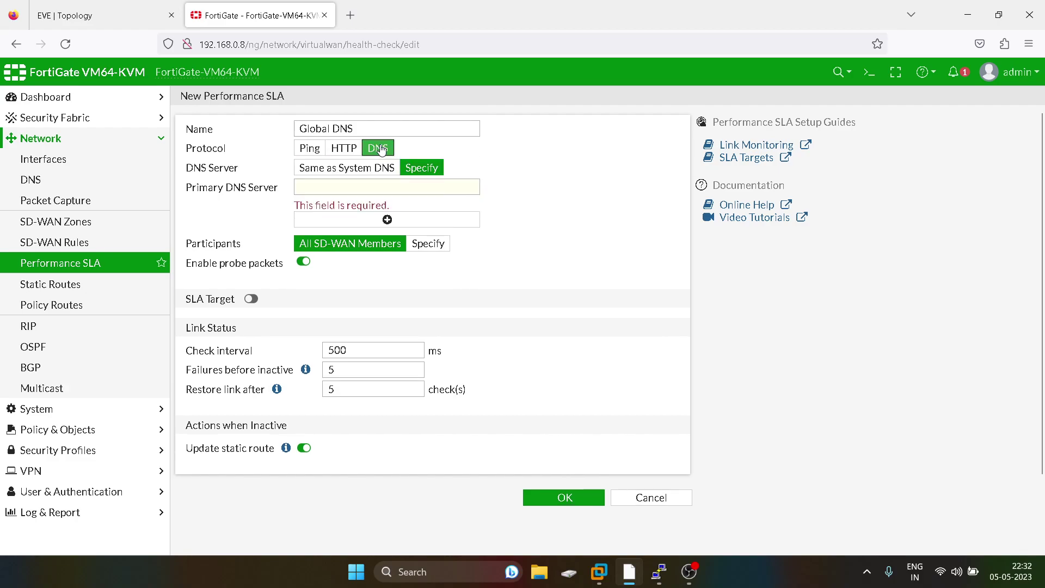
pyautogui.click(331, 188)
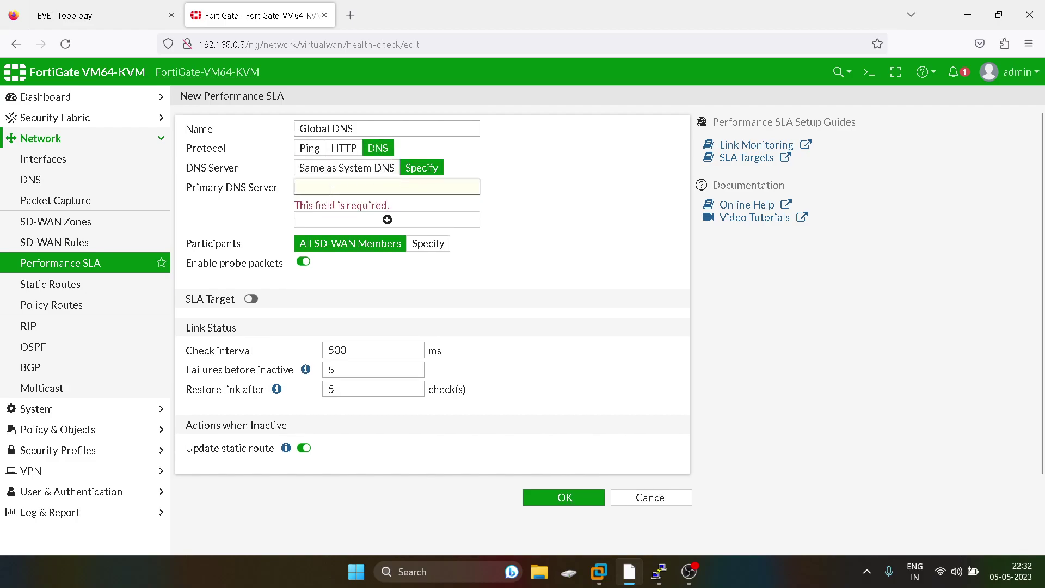
pyautogui.write('www')
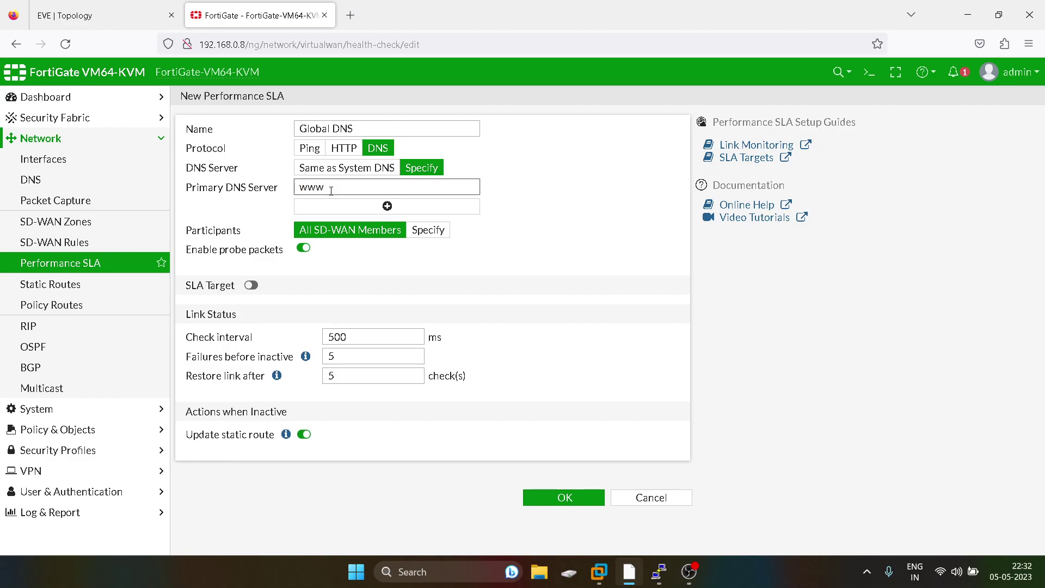
pyautogui.write('.google.com')
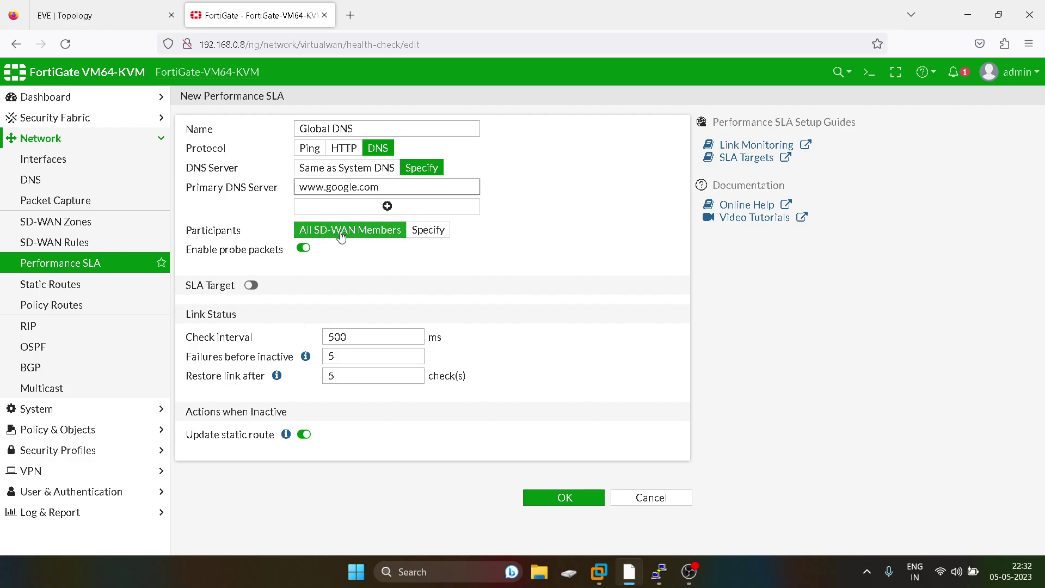
# Step: Keep all SD-WAN members as participants, set the check interval to 1000 ms, and try to save the SLA
pyautogui.click(427, 230)
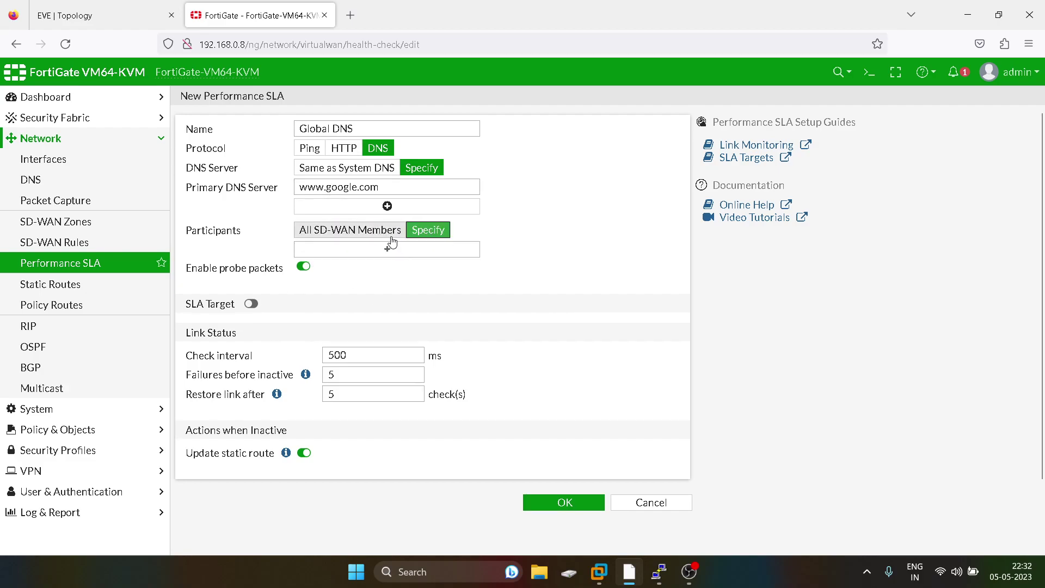
pyautogui.click(359, 233)
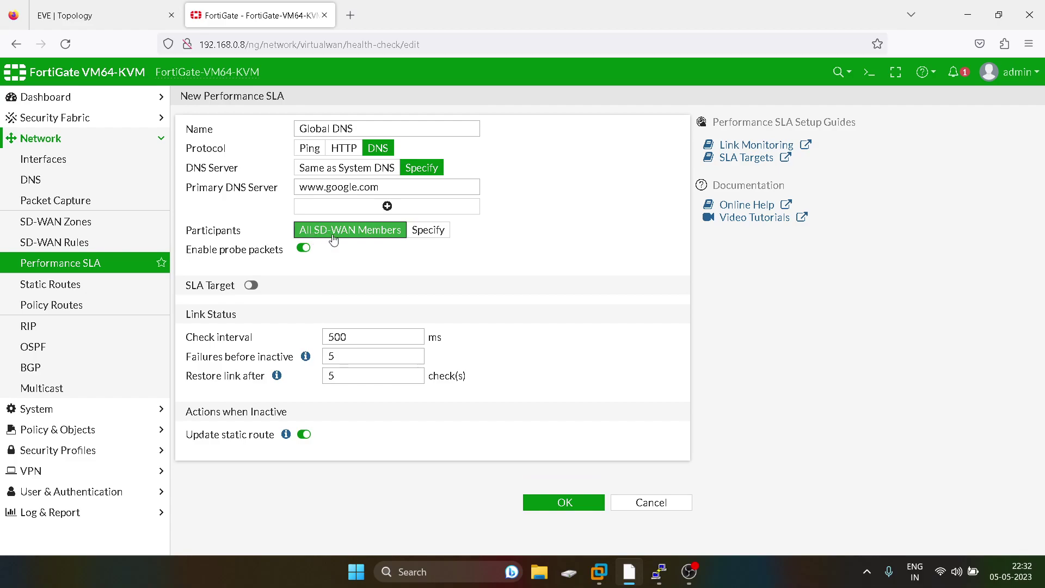
pyautogui.doubleClick(337, 337)
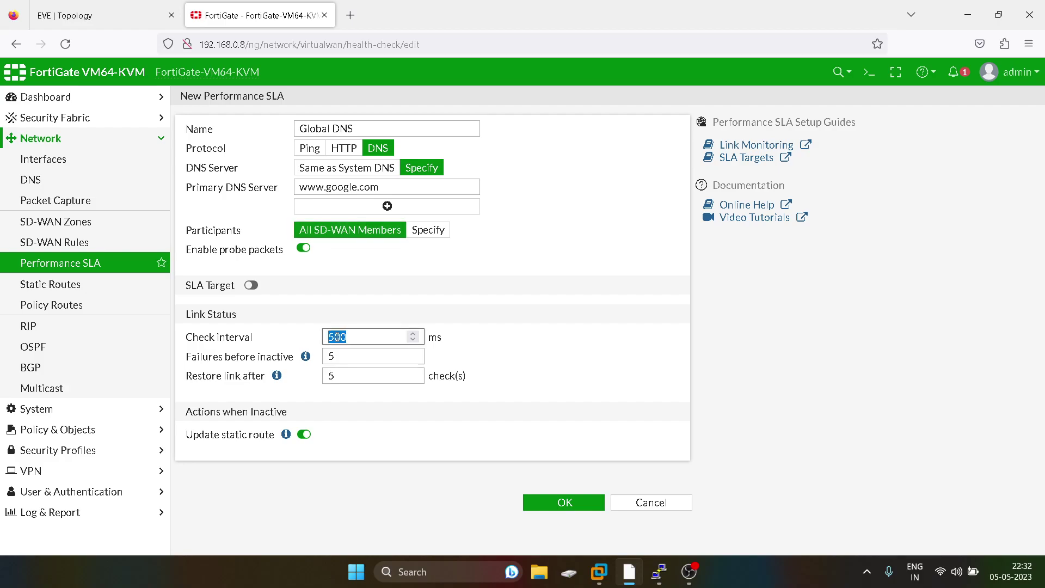
pyautogui.write('1000')
pyautogui.click(551, 501)
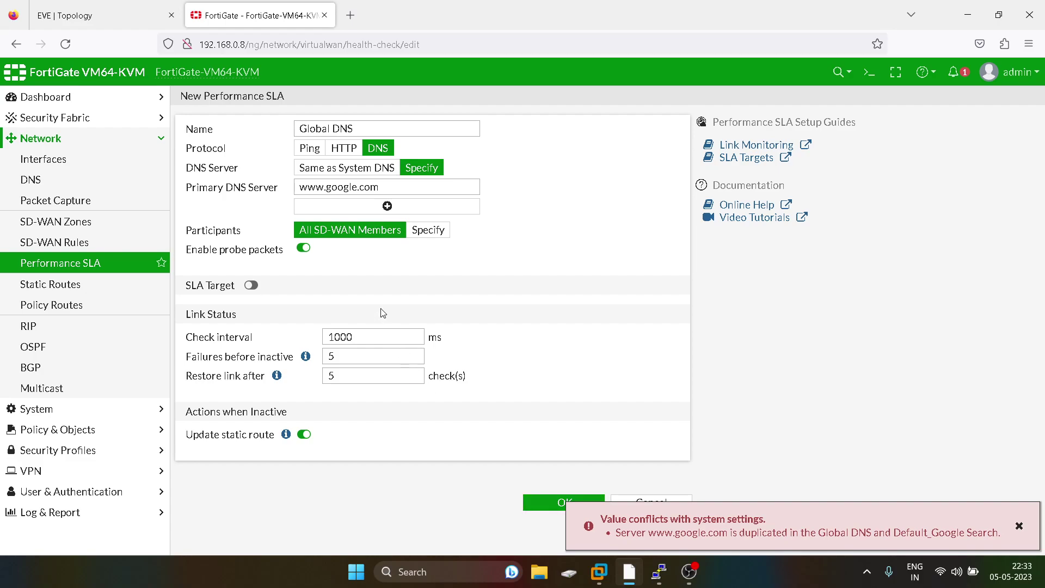
pyautogui.click(349, 169)
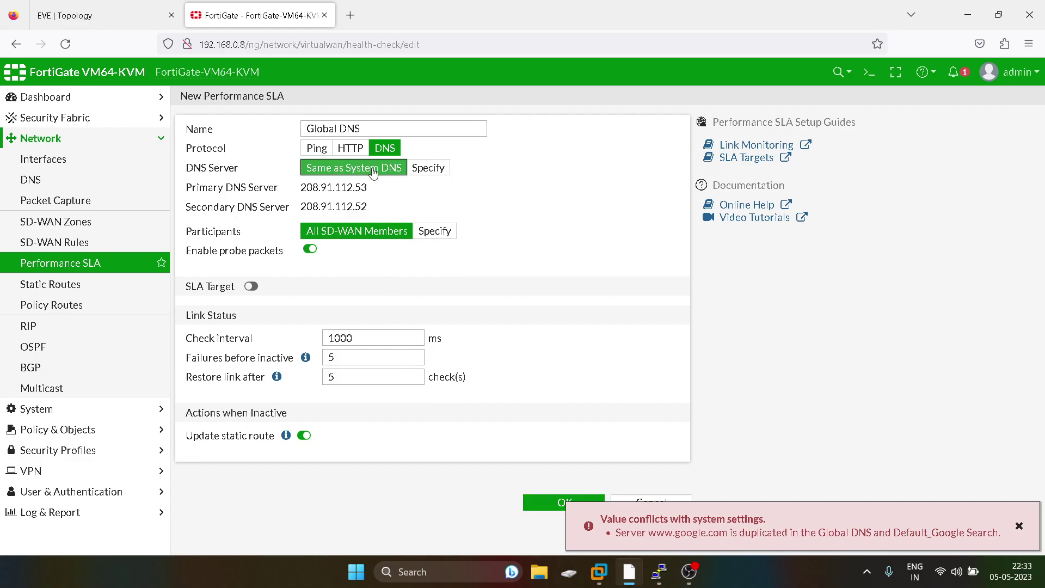
pyautogui.click(426, 170)
pyautogui.click(350, 151)
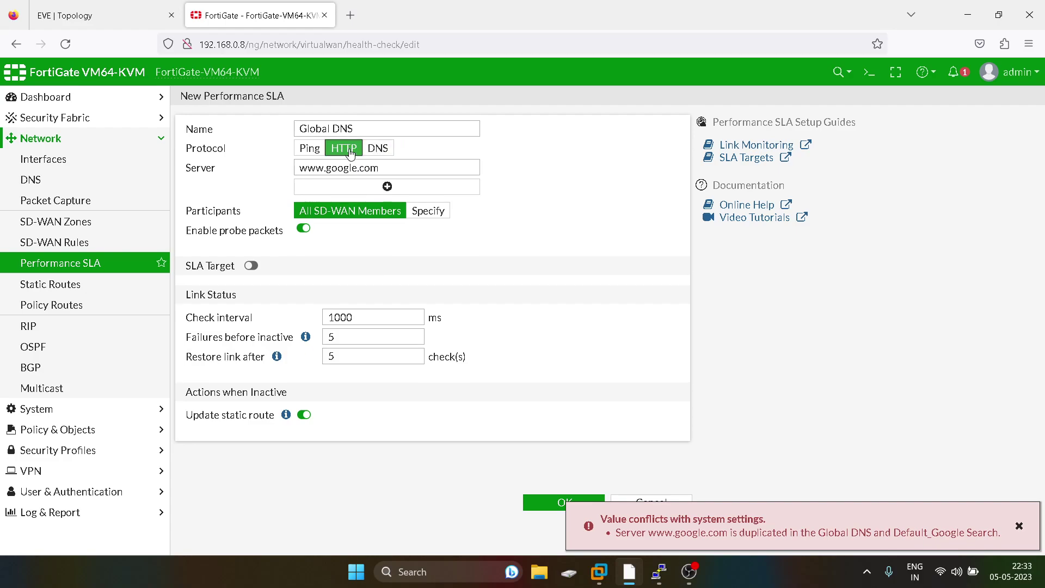
pyautogui.click(560, 513)
# Step: Set the Global DNS SLA's protocol to Ping with server 8.8.8.8 and save it
pyautogui.click(312, 148)
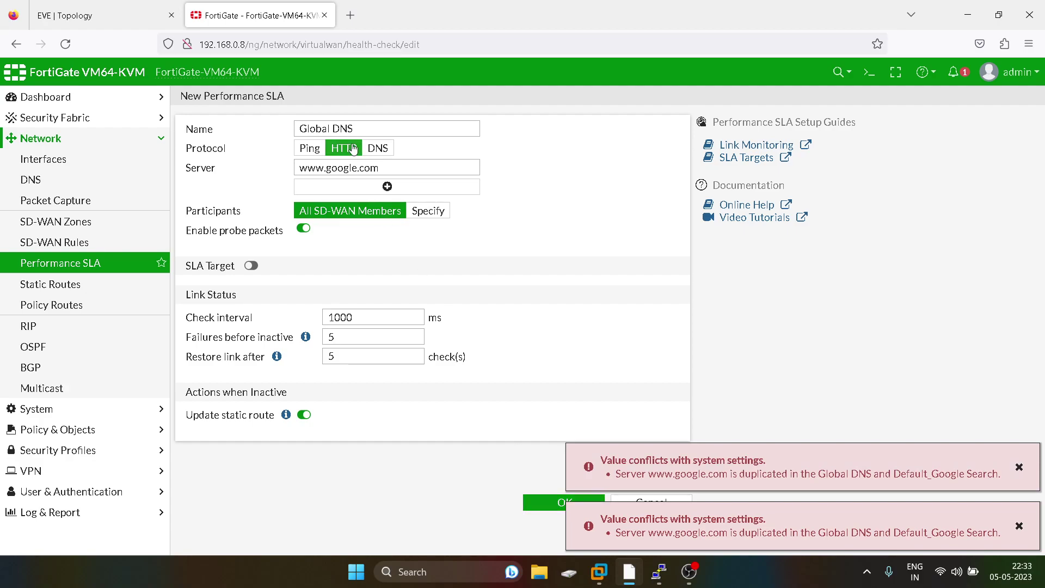
pyautogui.tripleClick(363, 169)
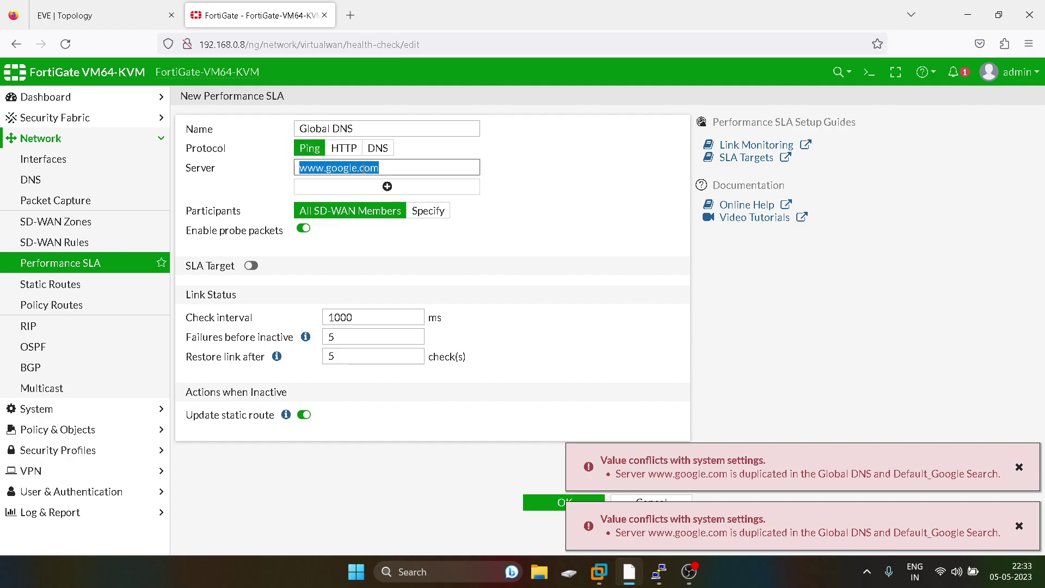
pyautogui.write('8.8.8.8')
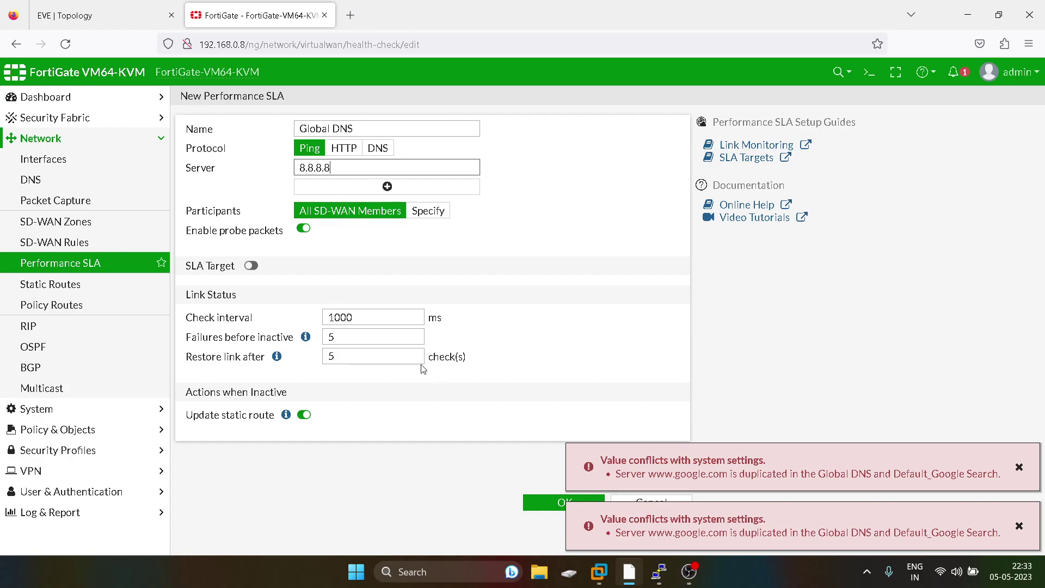
pyautogui.click(551, 504)
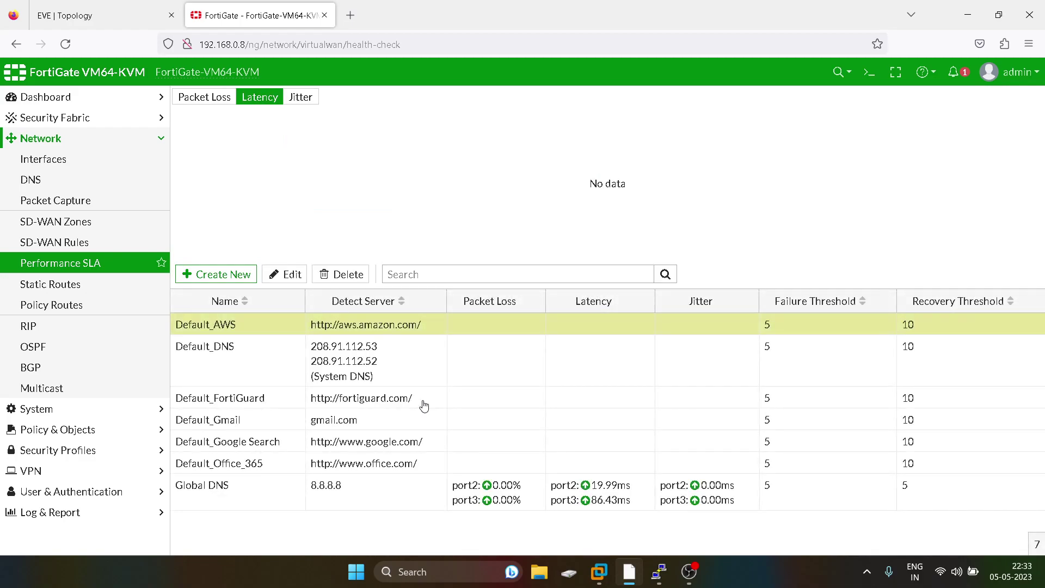
# Step: Examine the packet loss, latency and jitter graphs of the Global DNS SLA for both SD-WAN ports
pyautogui.click(253, 501)
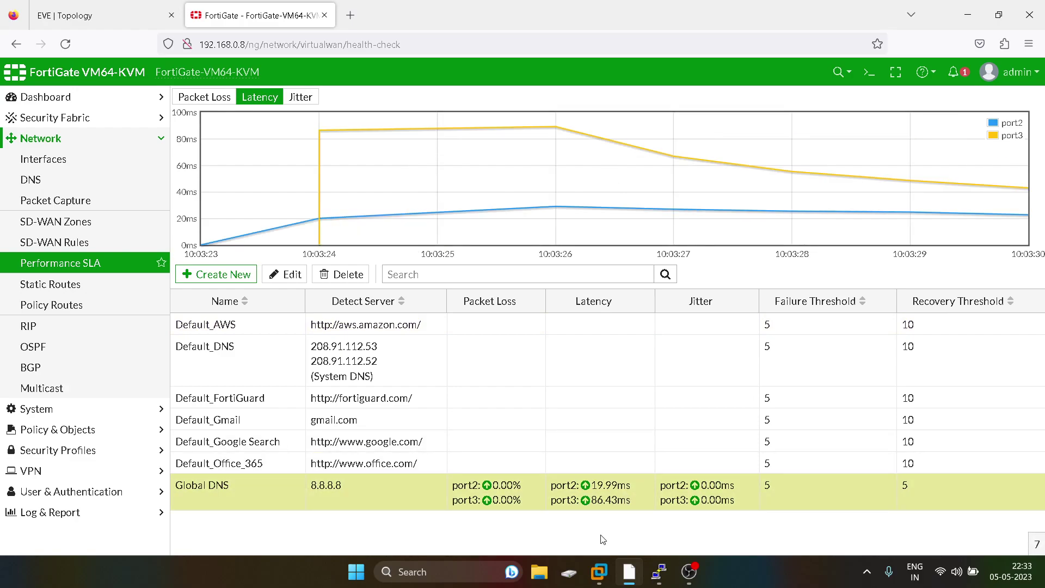
pyautogui.click(206, 98)
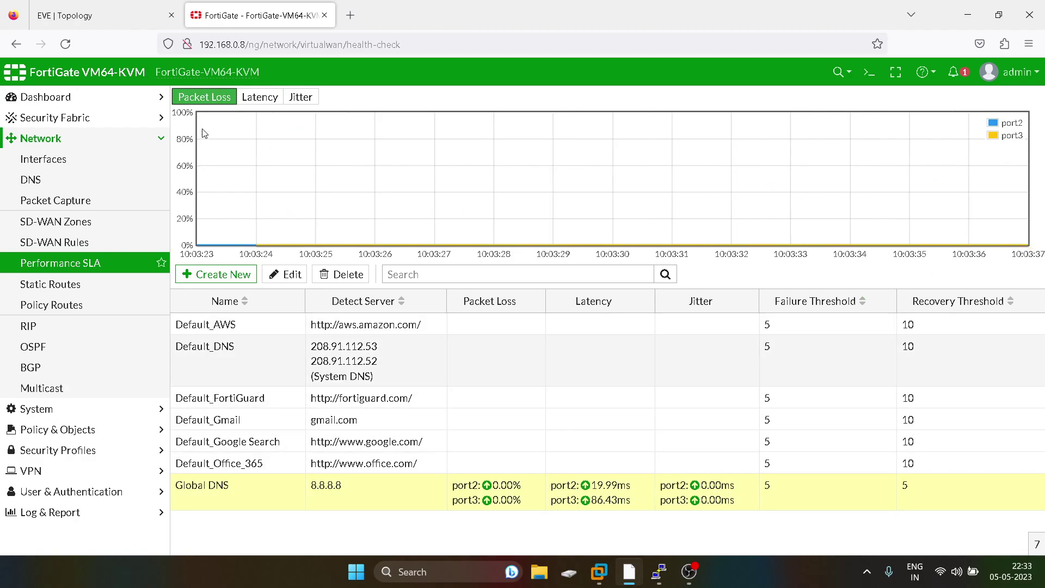
pyautogui.click(258, 99)
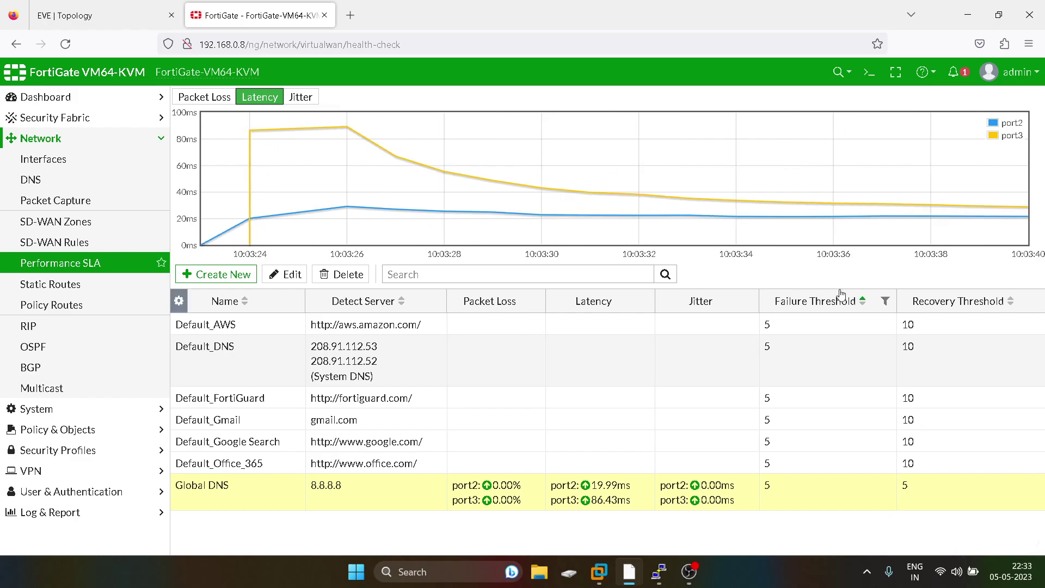
pyautogui.click(302, 97)
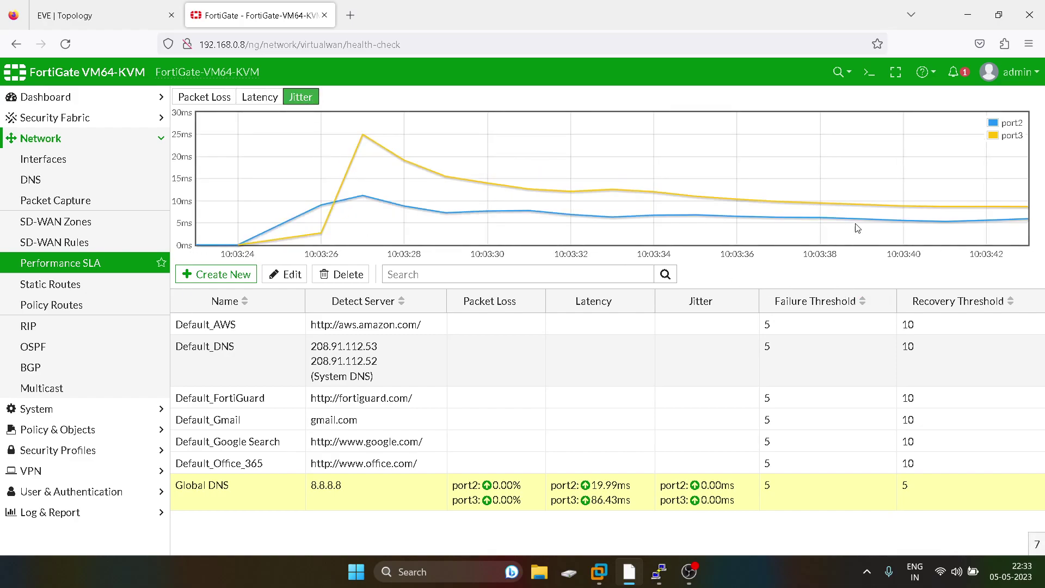
# Step: Switch to the EVE topology and start the VPC node
pyautogui.click(69, 15)
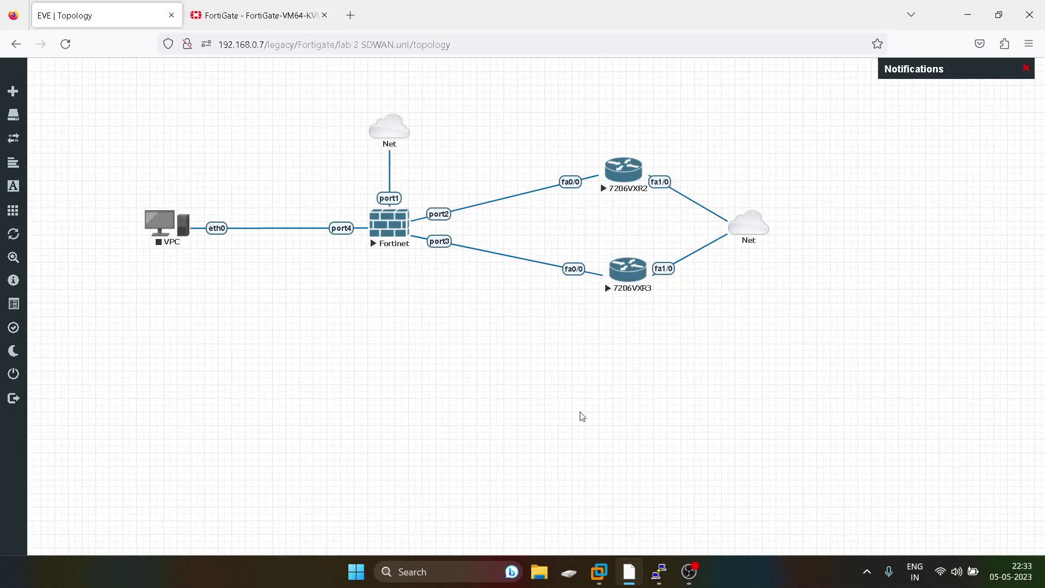
pyautogui.click(170, 225)
pyautogui.click(225, 251)
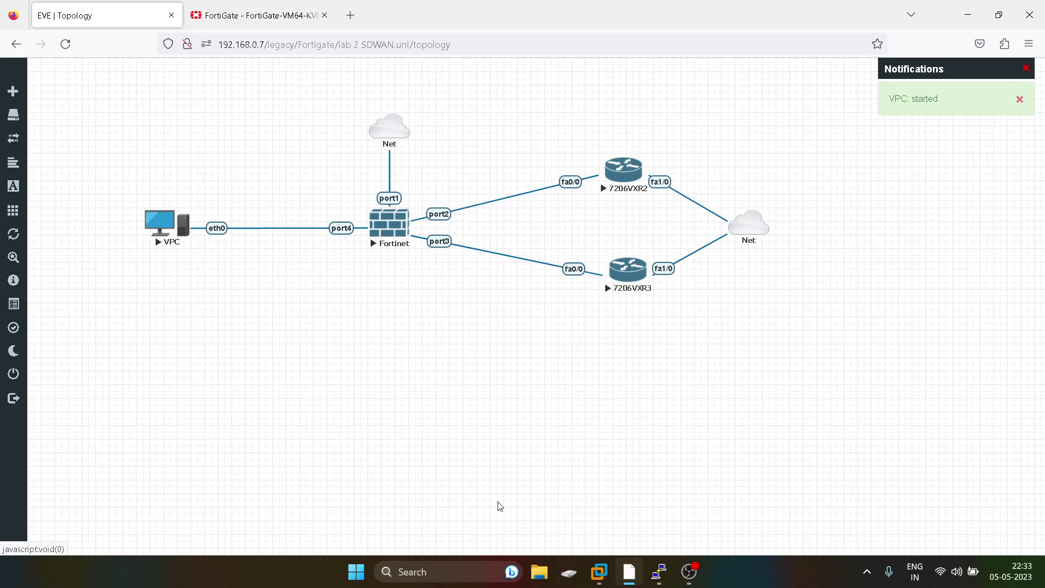
# Step: Request the VPC node's console and bring the open Fortinet terminal window to the front
pyautogui.click(163, 223)
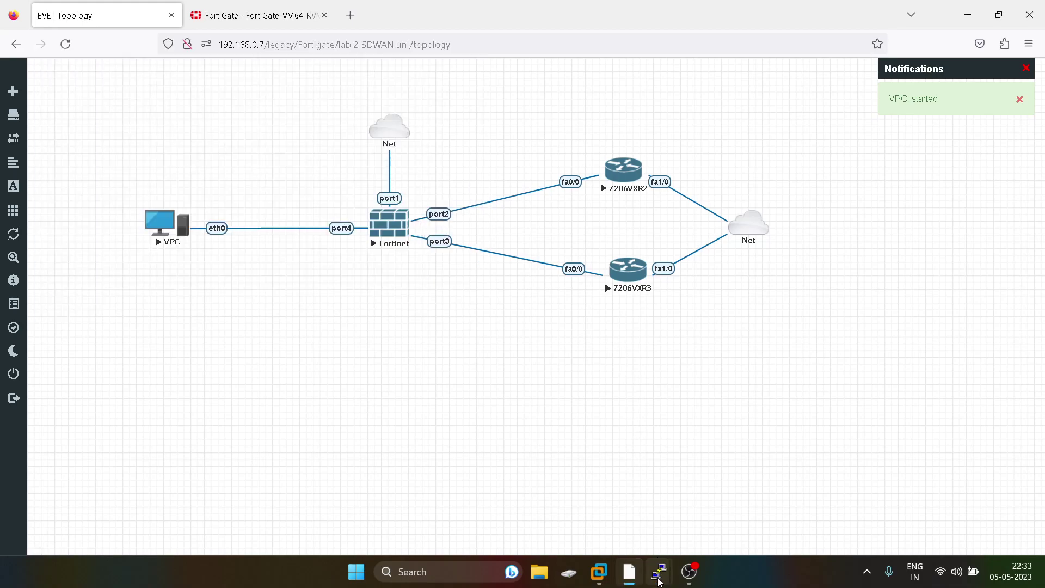
pyautogui.moveTo(659, 581)
pyautogui.click(482, 499)
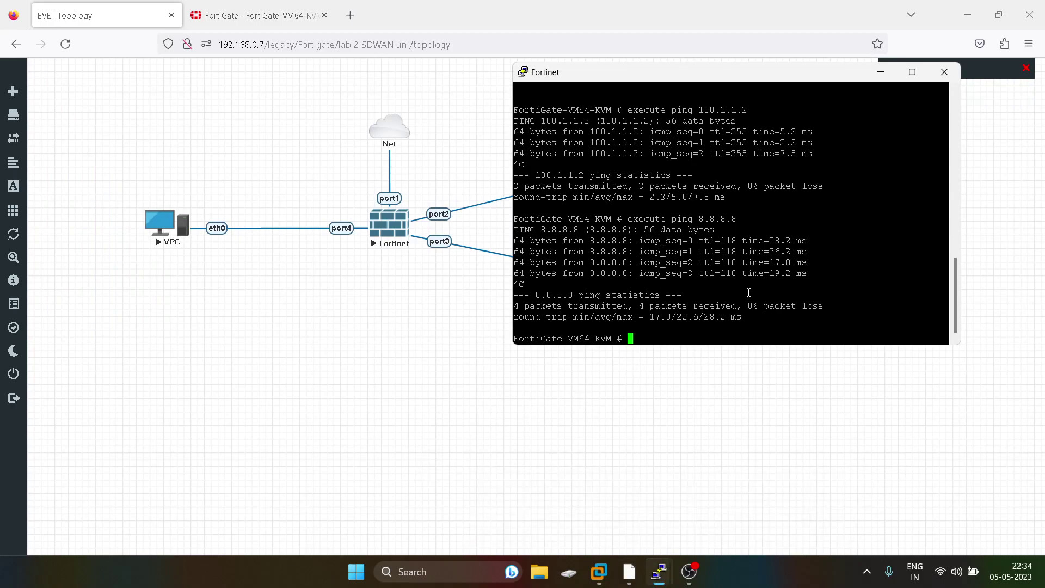
# Step: Return to the FortiGate web interface and open the network interfaces list to check the port addresses
pyautogui.click(301, 102)
pyautogui.click(248, 19)
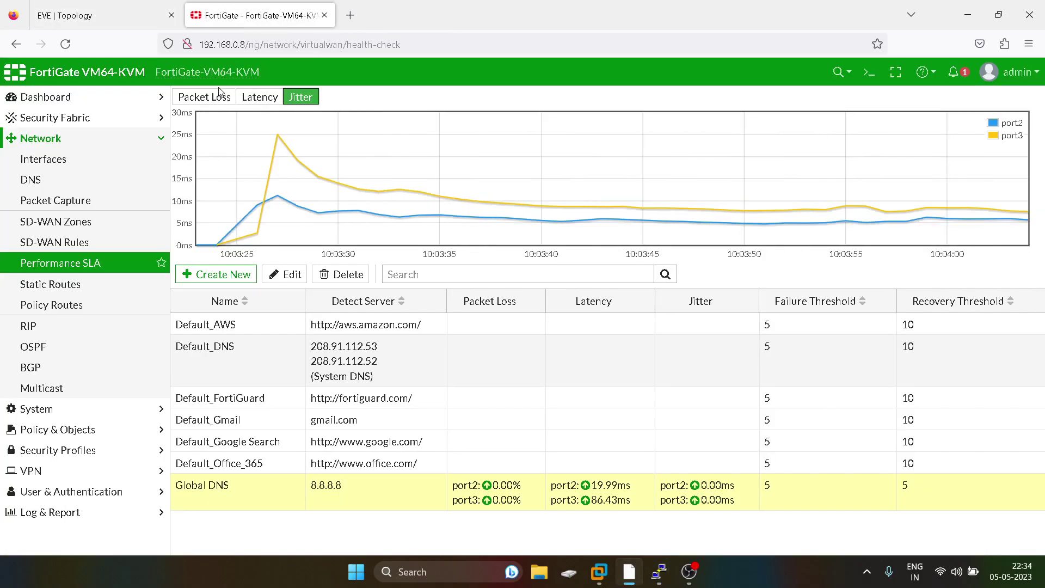
pyautogui.click(47, 161)
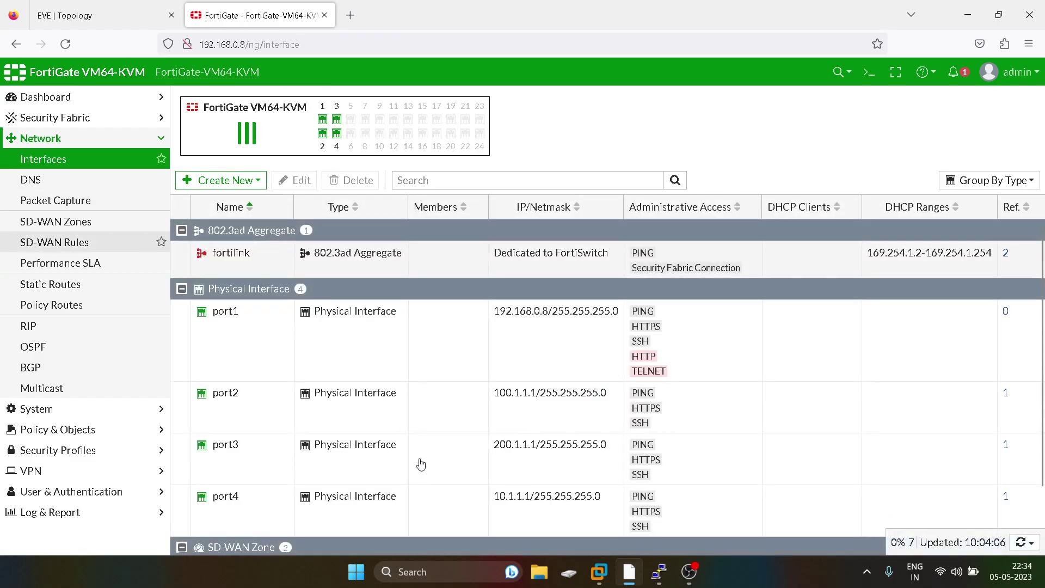
# Step: Check the port4 address on the FortiGate, then give the VPC node IP 10.1.1.2/24 with gateway 10.1.1.1 in its console
pyautogui.scroll(-2, 333, 464)
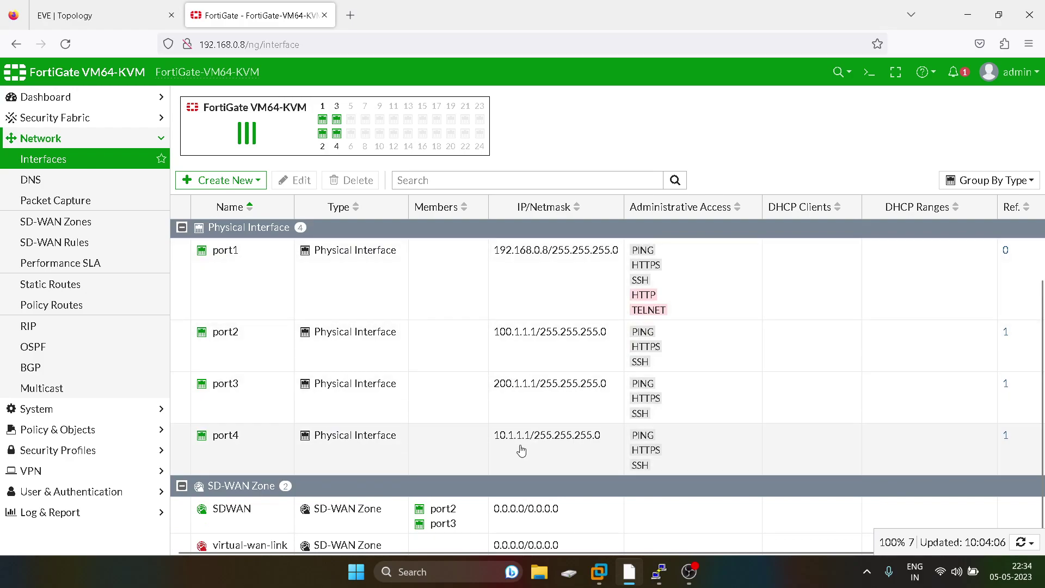
pyautogui.click(103, 16)
pyautogui.moveTo(658, 571)
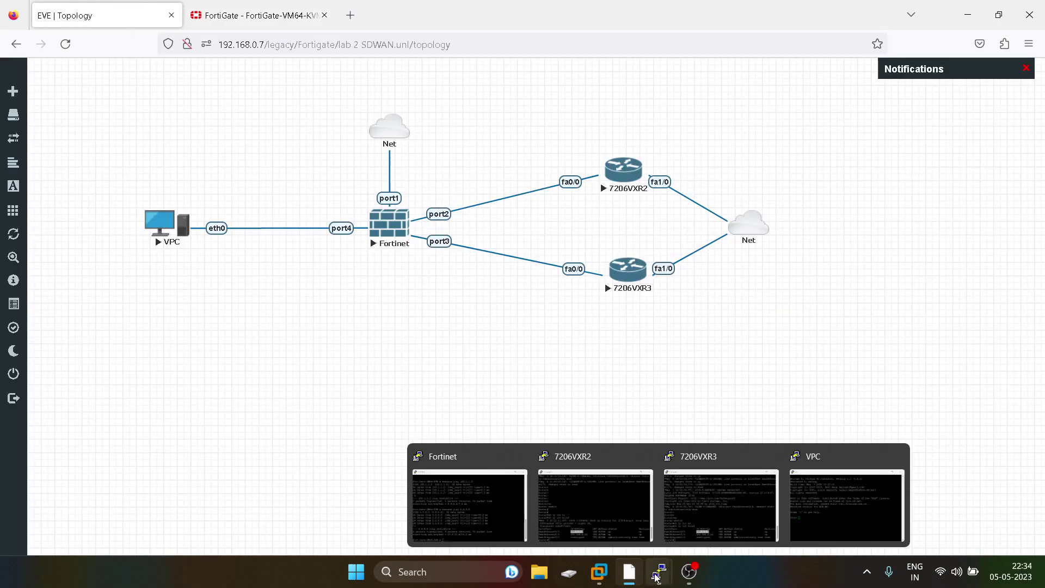
pyautogui.click(846, 511)
pyautogui.write('ip 10.1')
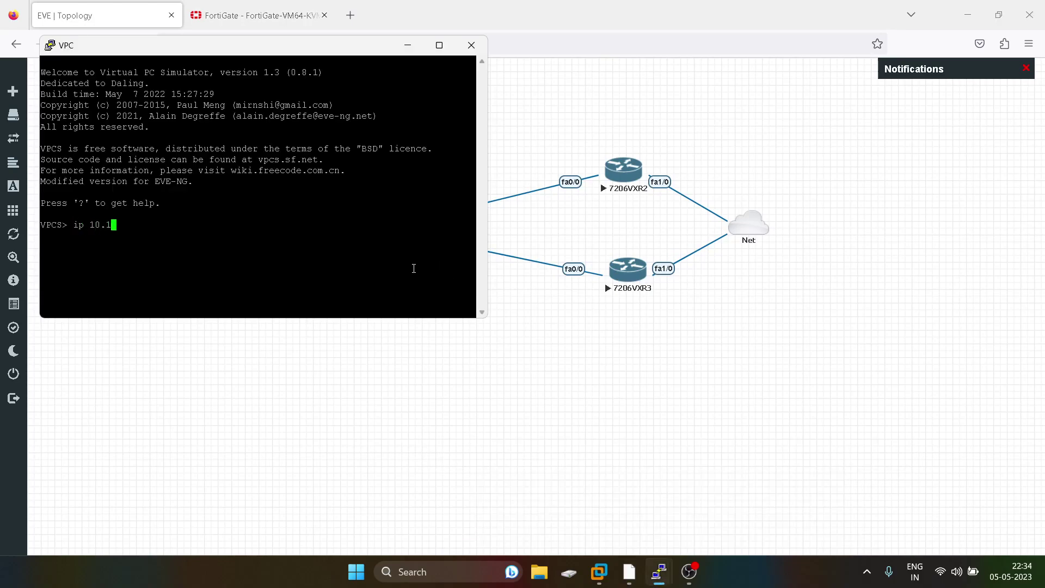
pyautogui.write('.1.2/24 10.1.1.1')
pyautogui.press('Return')
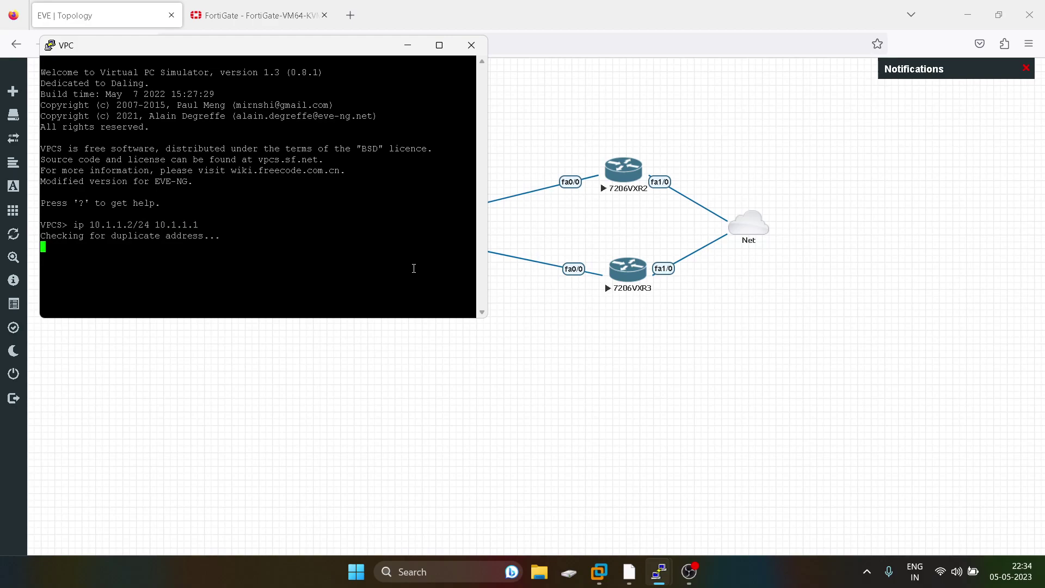
# Step: Test connectivity from the VPC console by pinging the gateway 10.1.1.1 and the internet address 8.8.8.8
pyautogui.write('ping')
pyautogui.doubleClick(280, 247)
pyautogui.rightClick(420, 235)
pyautogui.press('Return')
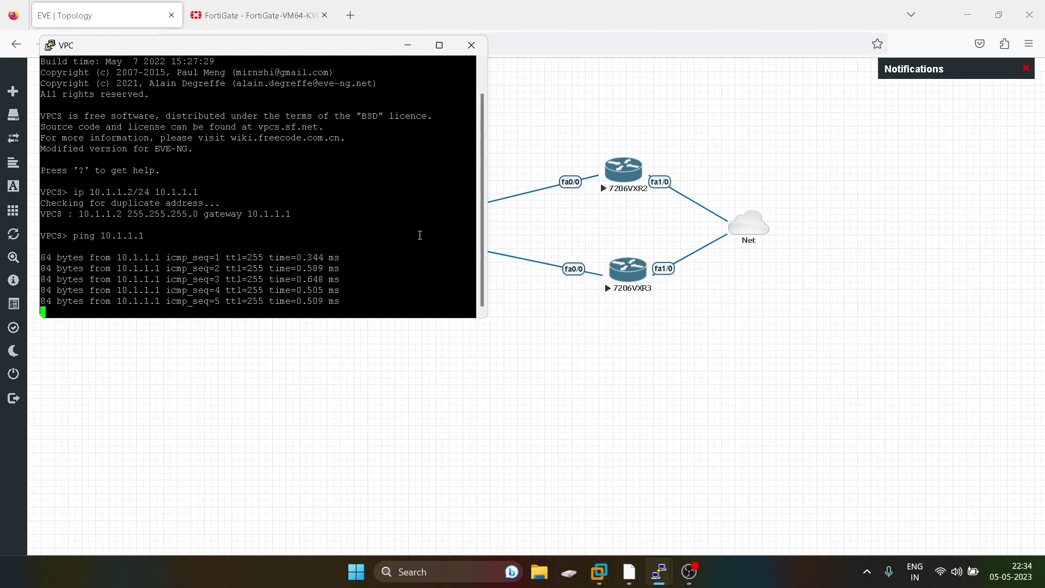
pyautogui.write('p')
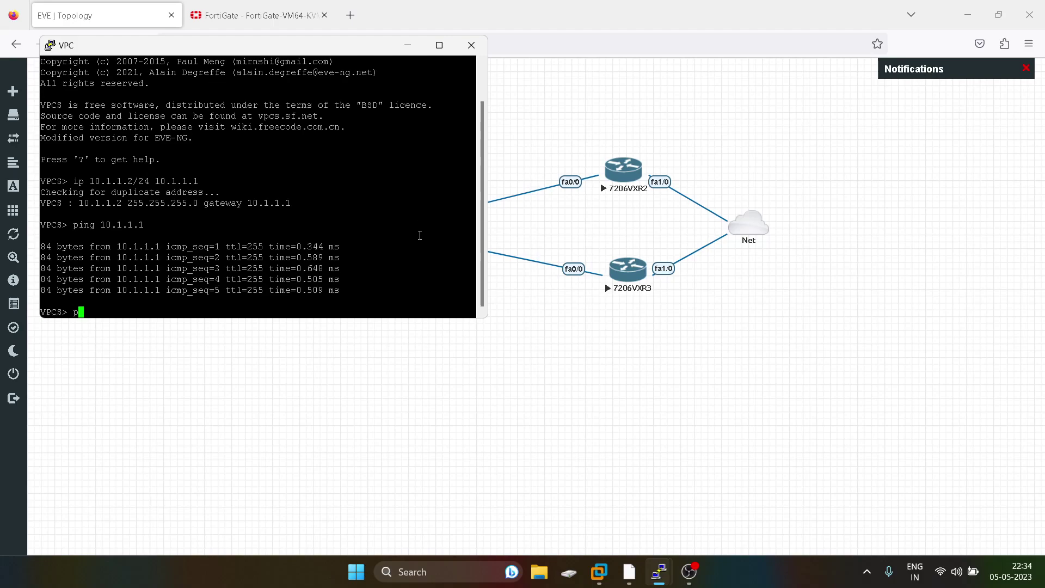
pyautogui.write('ing 8.8.8.8')
pyautogui.press('Return')
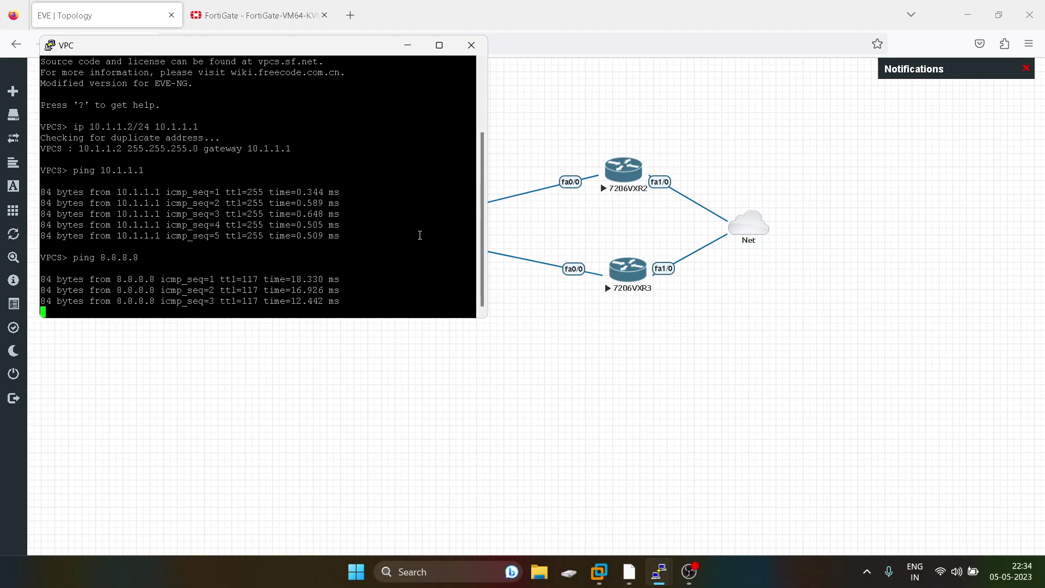
# Step: Bring up the 7206VXR2 router console and enter privileged mode with the enable command
pyautogui.click(542, 153)
pyautogui.moveTo(659, 571)
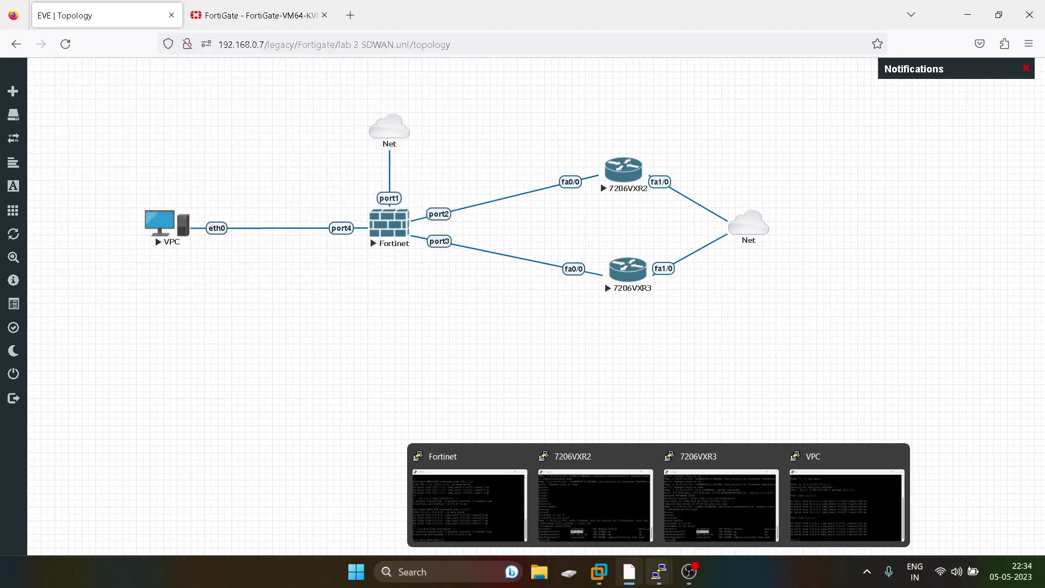
pyautogui.click(600, 495)
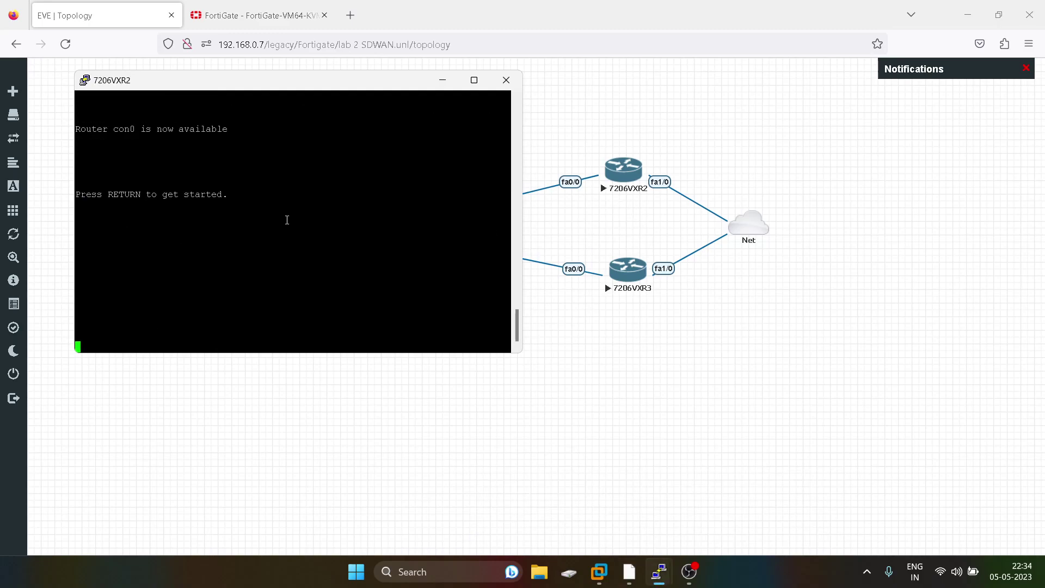
pyautogui.press('Return')
pyautogui.press('Return')
pyautogui.press('Return')
pyautogui.press('Return')
pyautogui.press('Return')
pyautogui.press('Return')
pyautogui.write('en')
pyautogui.press('Tab')
pyautogui.press('Return')
pyautogui.press('Return')
pyautogui.press('Return')
pyautogui.press('Return')
# Step: Display the full running configuration of router 7206VXR2
pyautogui.write('sh run')
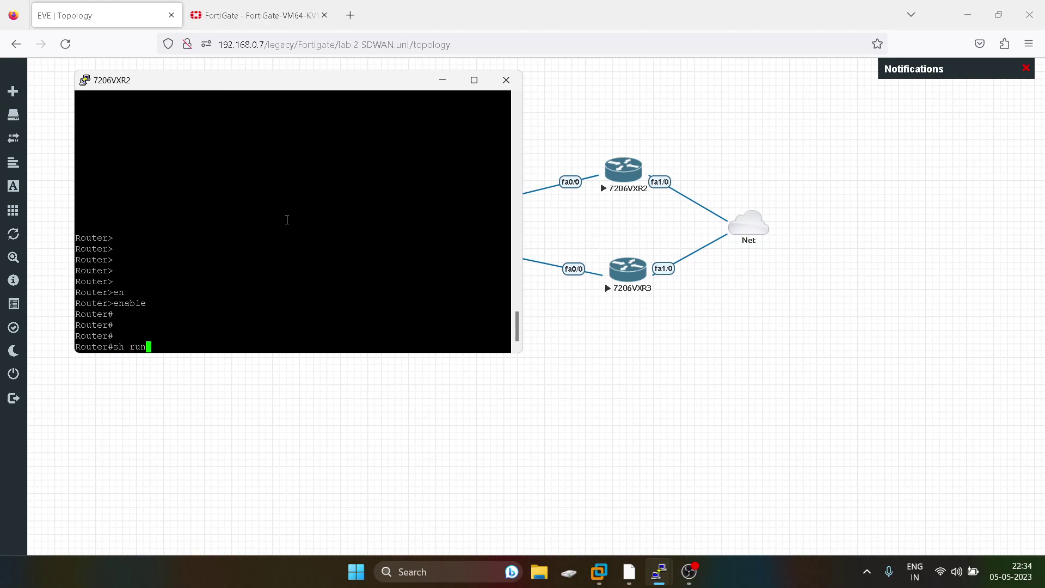
pyautogui.press('Tab')
pyautogui.press('Return')
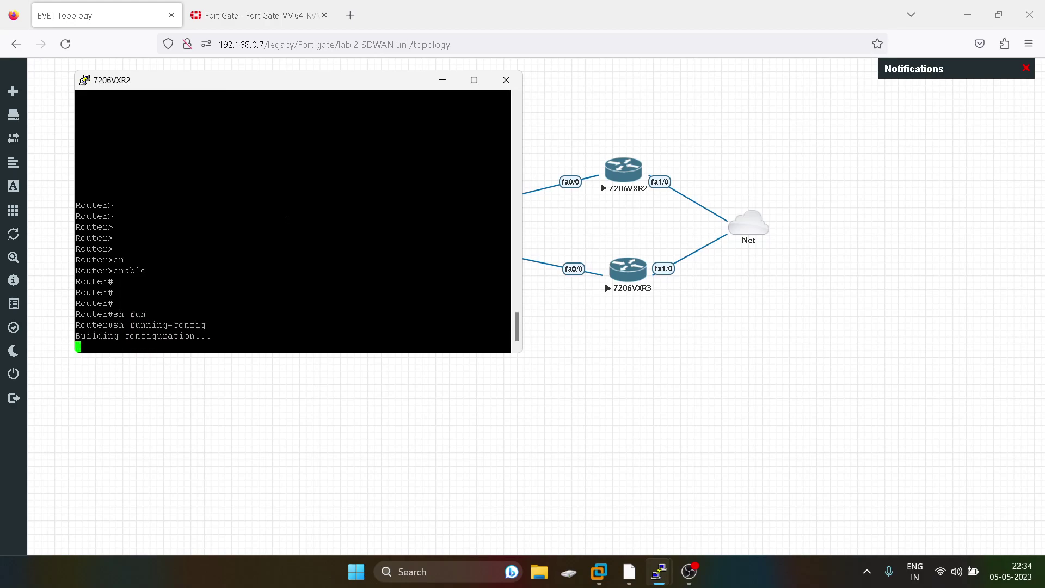
pyautogui.press('space')
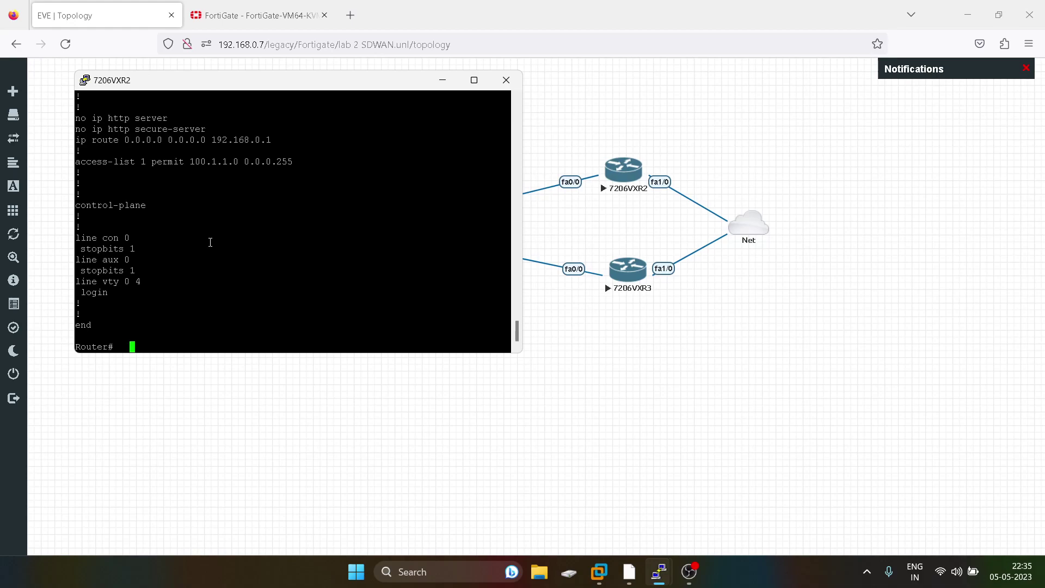
# Step: Examine the access list and the NAT source rule in the 7206VXR2 configuration alongside the topology
pyautogui.doubleClick(217, 163)
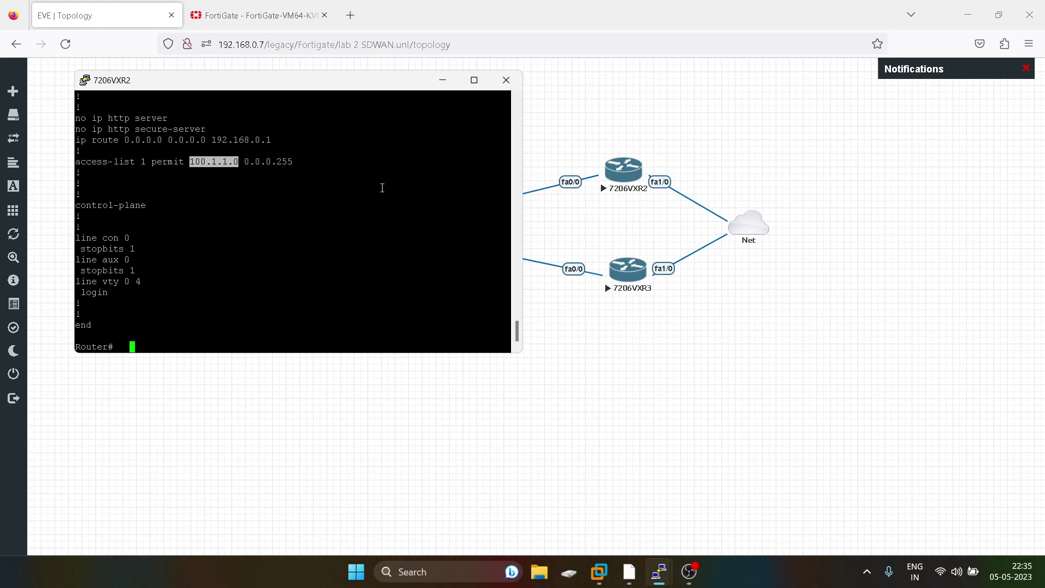
pyautogui.moveTo(320, 88); pyautogui.dragTo(907, 174)
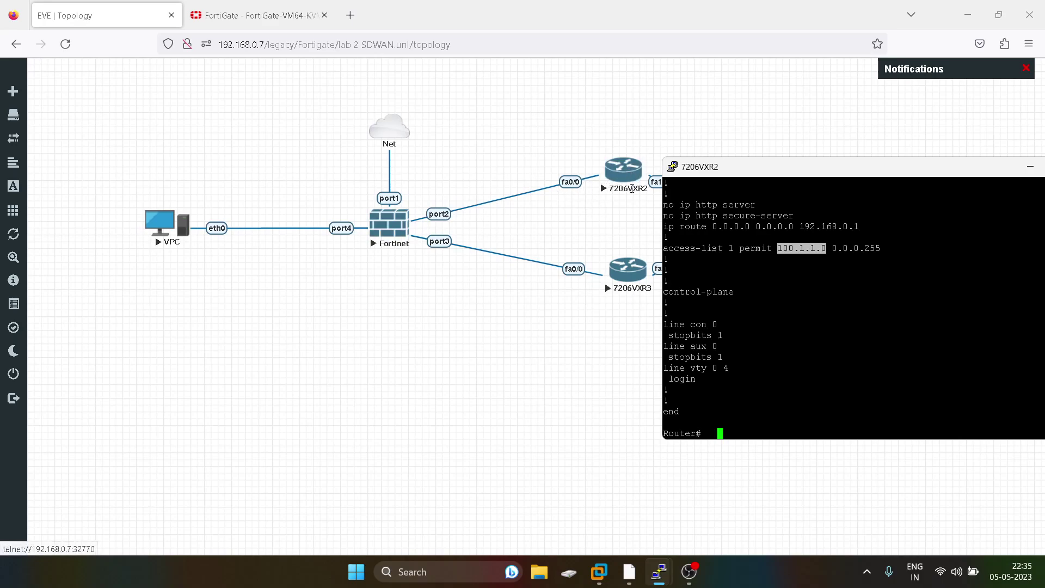
pyautogui.scroll(4, 795, 323)
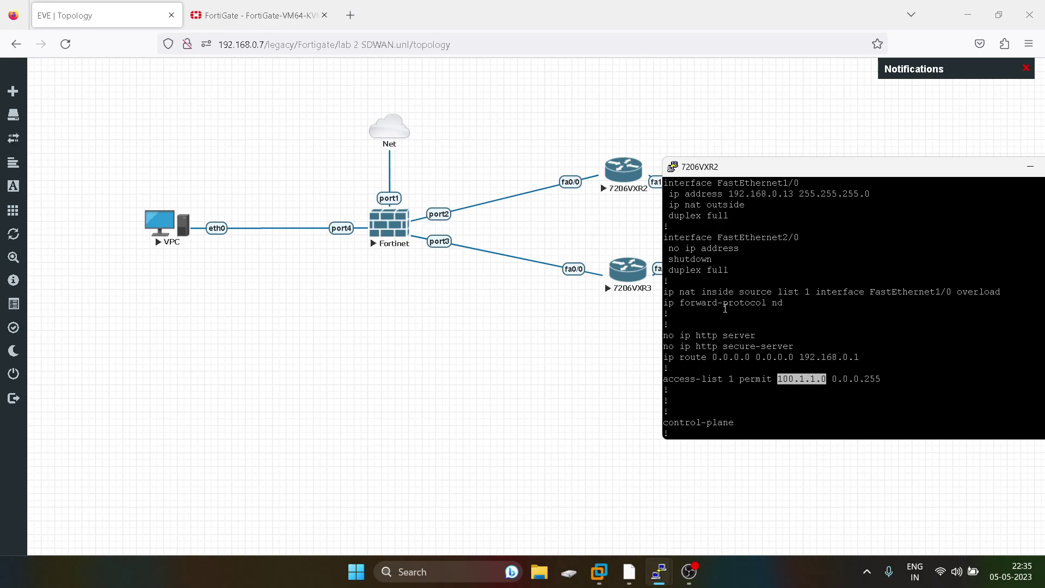
pyautogui.click(806, 376)
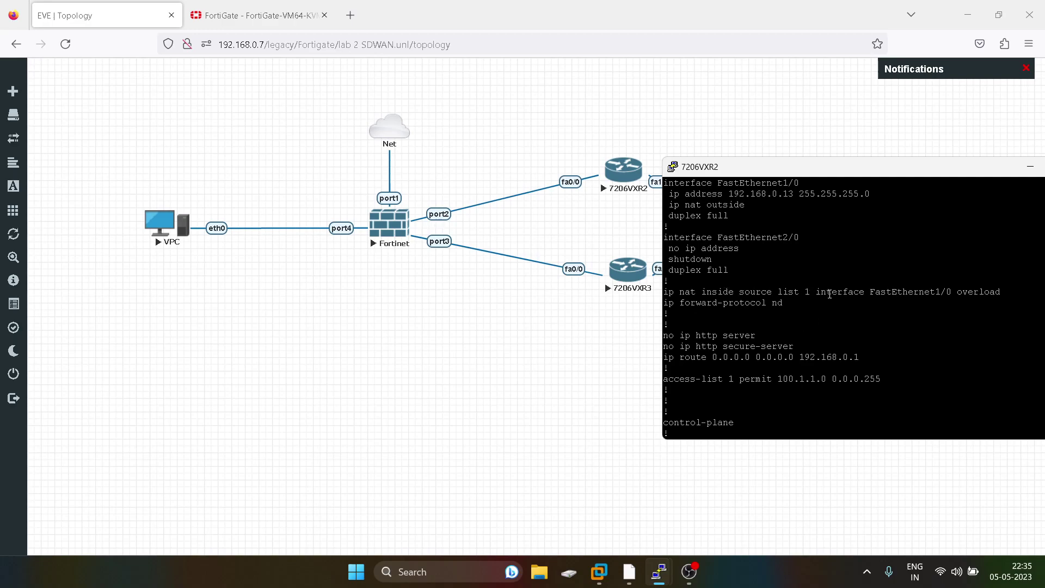
pyautogui.moveTo(797, 166); pyautogui.dragTo(852, 138)
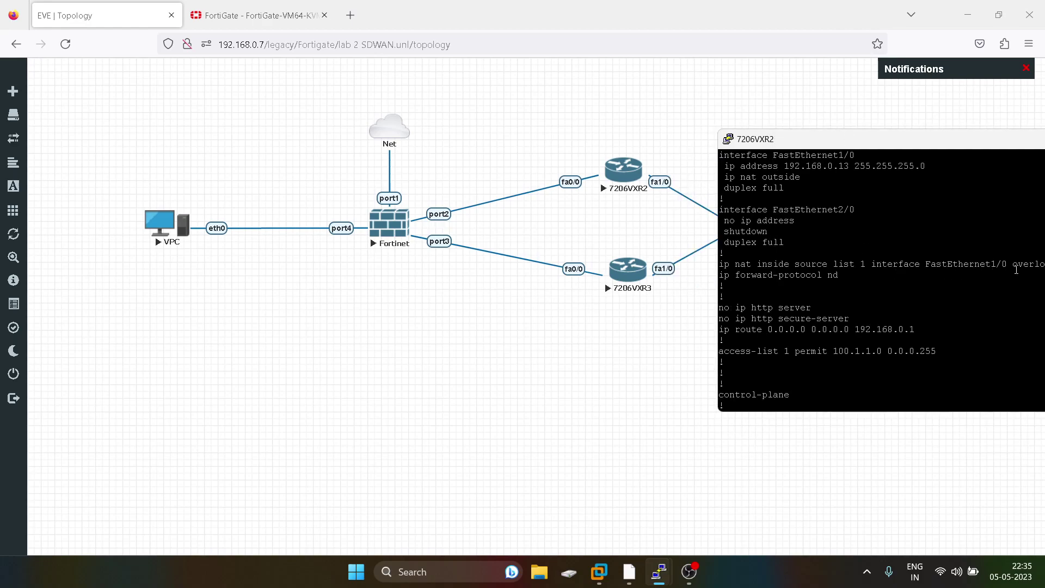
pyautogui.click(623, 487)
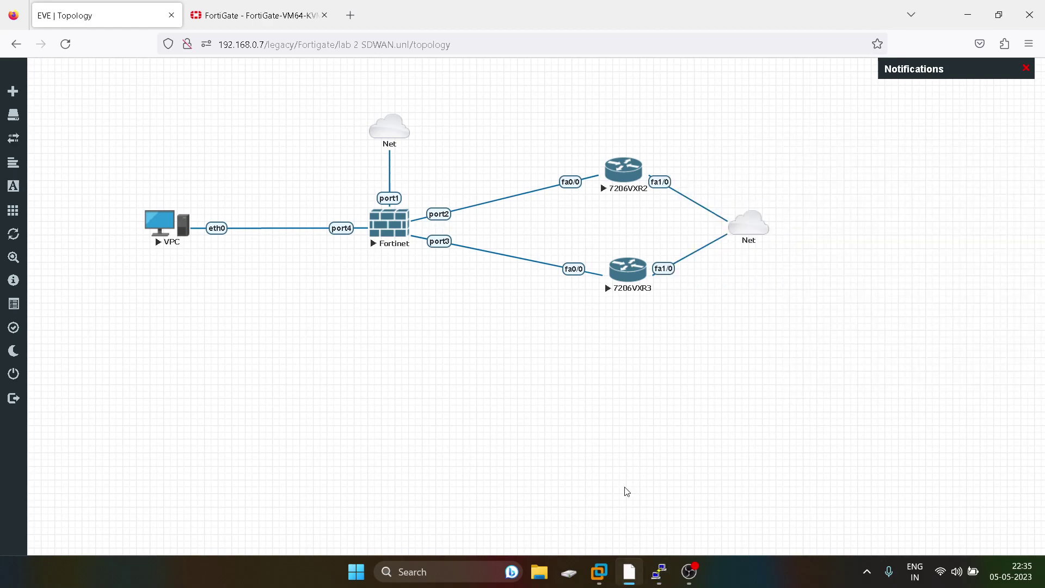
# Step: Bring up the 7206VXR3 router console and enter privileged mode with the enable command
pyautogui.moveTo(664, 567)
pyautogui.click(685, 499)
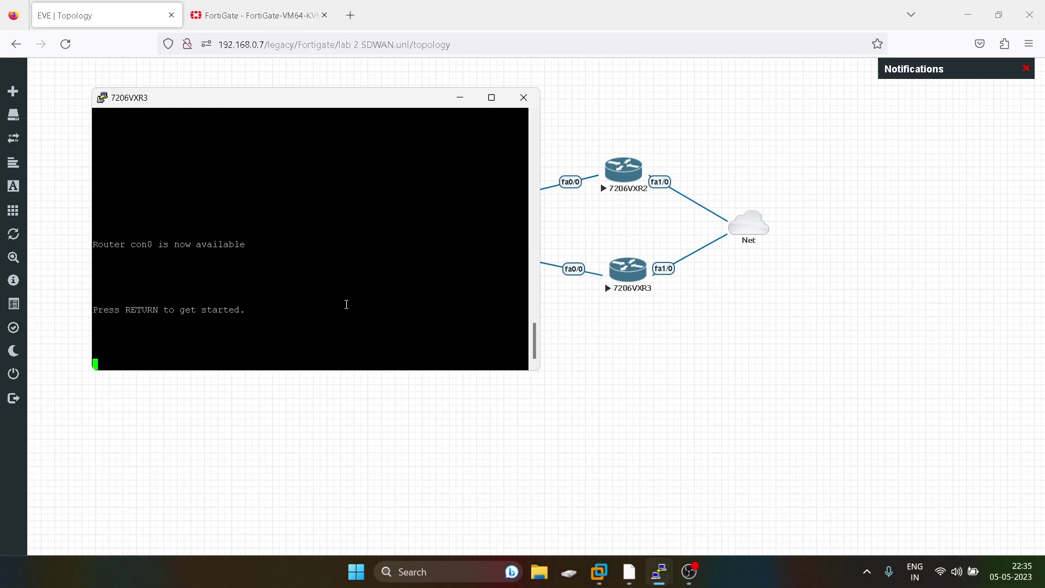
pyautogui.press('Return')
pyautogui.press('Return')
pyautogui.press('Return')
pyautogui.press('Return')
pyautogui.press('Return')
pyautogui.write('ern')
pyautogui.press('Tab')
pyautogui.press('BackSpace')
pyautogui.press('BackSpace')
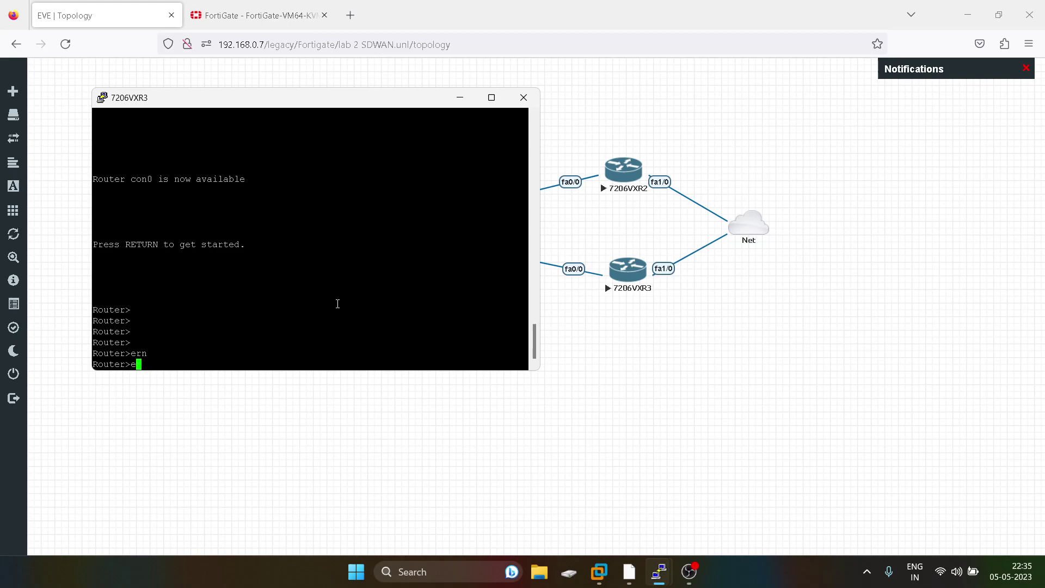
pyautogui.write('n')
pyautogui.press('Tab')
pyautogui.press('Return')
# Step: Display the running configuration of router 7206VXR3 through to its end
pyautogui.write('sh run')
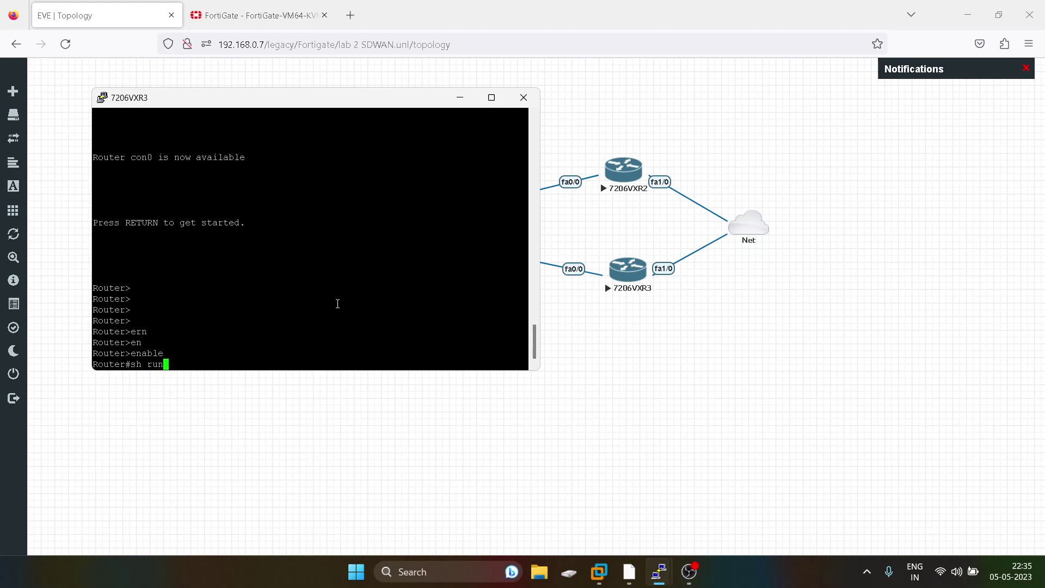
pyautogui.press('Tab')
pyautogui.press('Return')
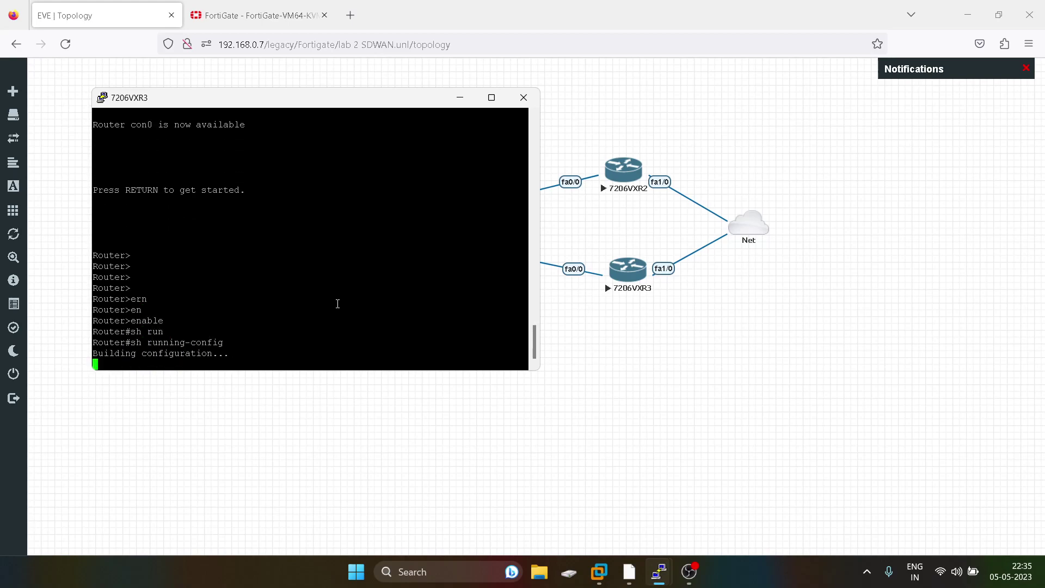
pyautogui.press('space')
pyautogui.press('space')
pyautogui.press('space')
pyautogui.press('space')
pyautogui.press('space')
pyautogui.press('space')
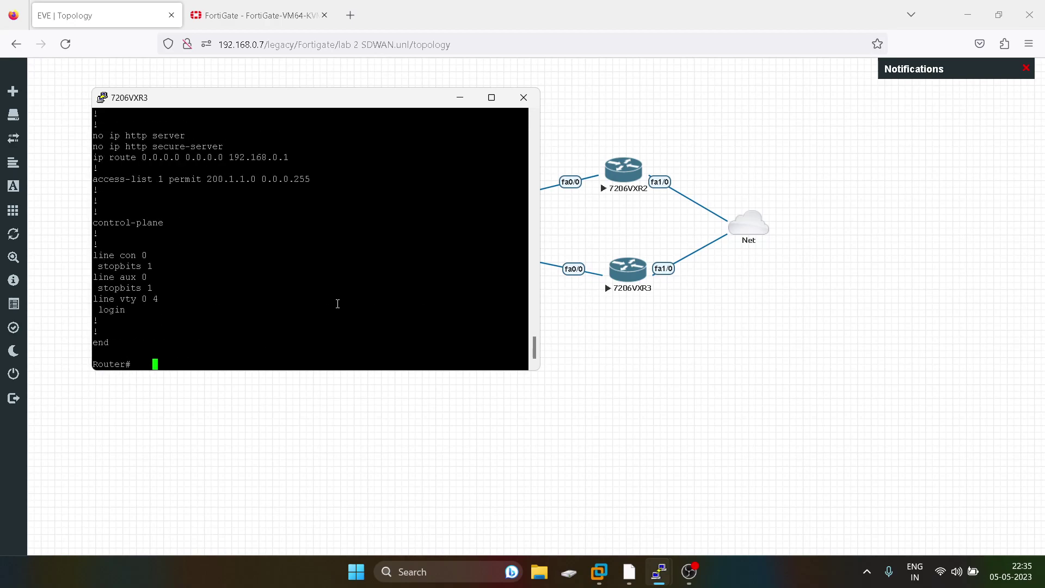
# Step: Examine the access list and the NAT source rule in the 7206VXR3 configuration, then return to the prompt
pyautogui.tripleClick(223, 181)
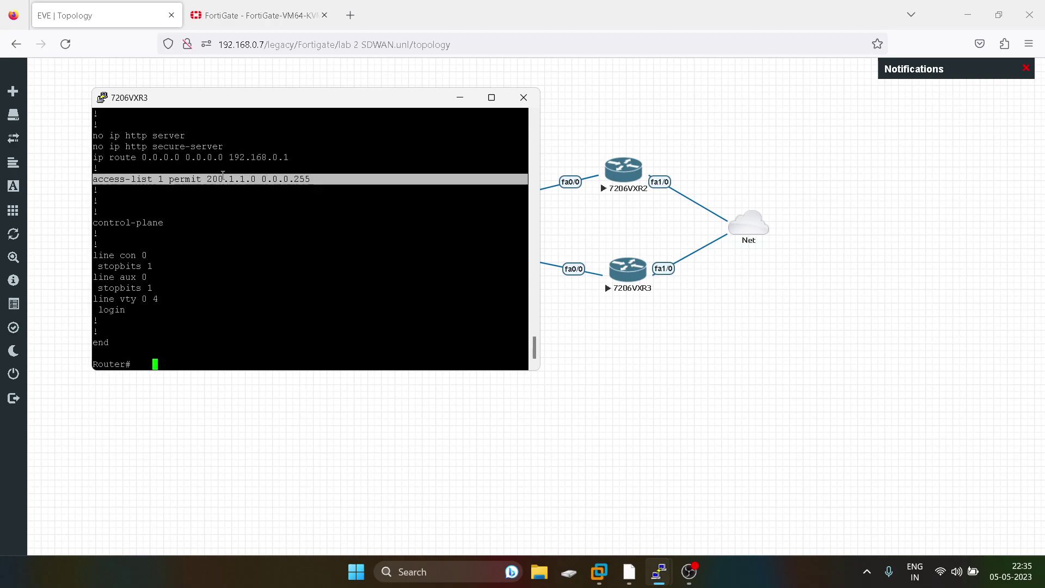
pyautogui.scroll(4, 223, 181)
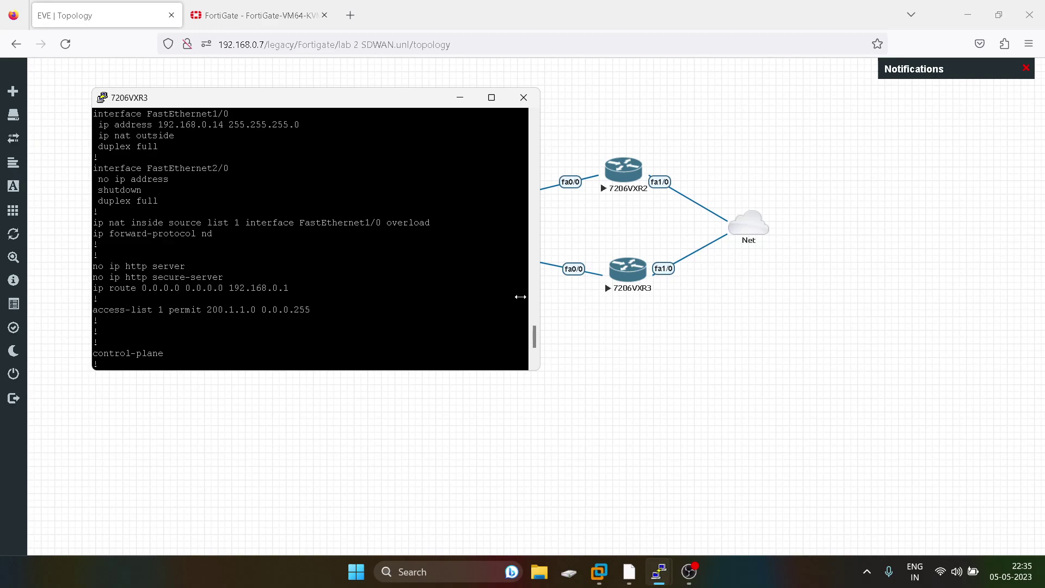
pyautogui.doubleClick(236, 222)
pyautogui.click(238, 229)
pyautogui.press('space')
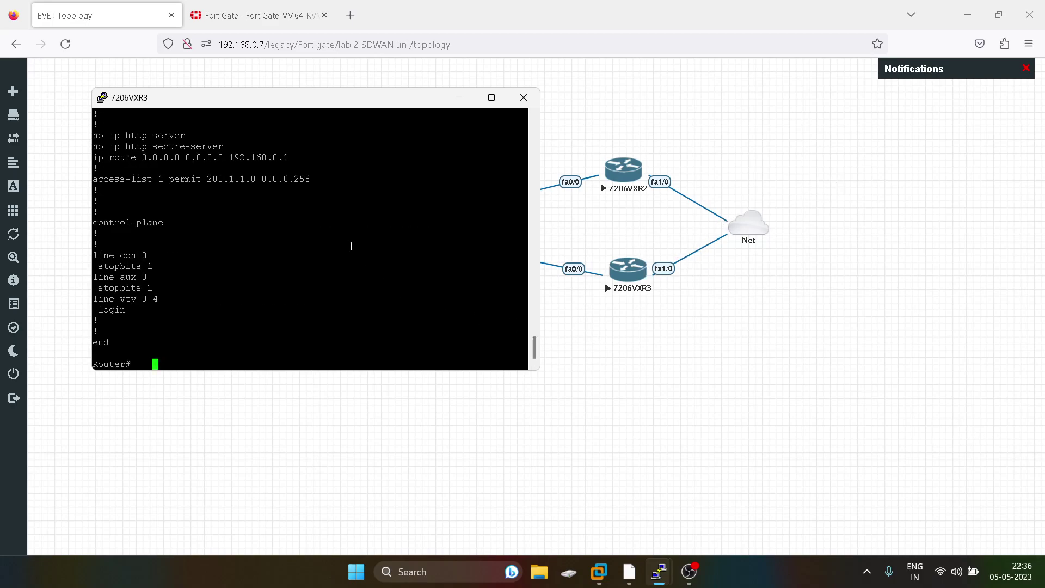
# Step: Bring the 7206VXR2 console back to the front and recheck its configuration output
pyautogui.click(858, 458)
pyautogui.moveTo(671, 572)
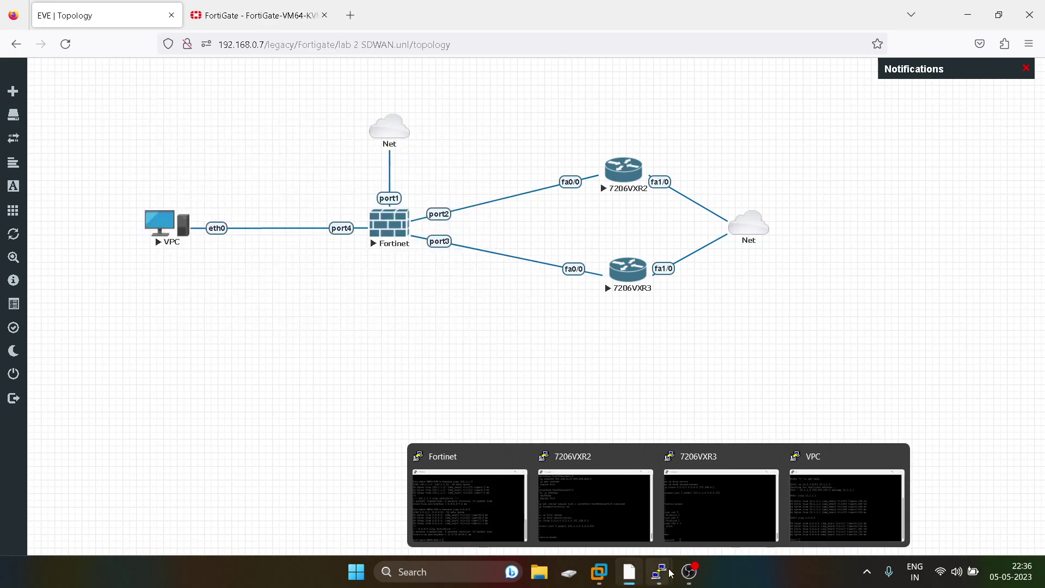
pyautogui.click(577, 489)
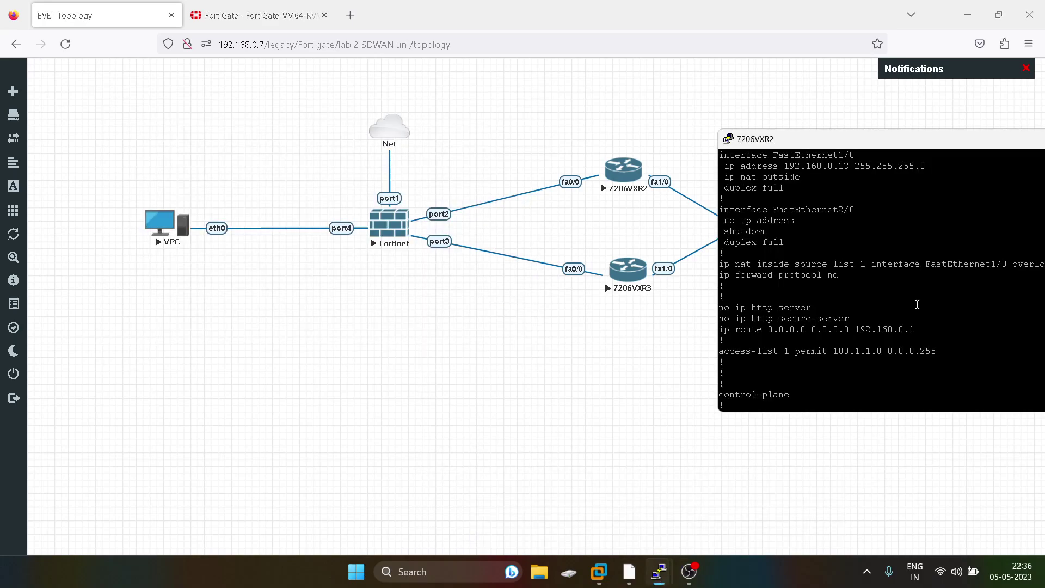
pyautogui.click(593, 437)
# Step: Start a continuous ping to 8.8.8.8 from the VPC console
pyautogui.moveTo(658, 572)
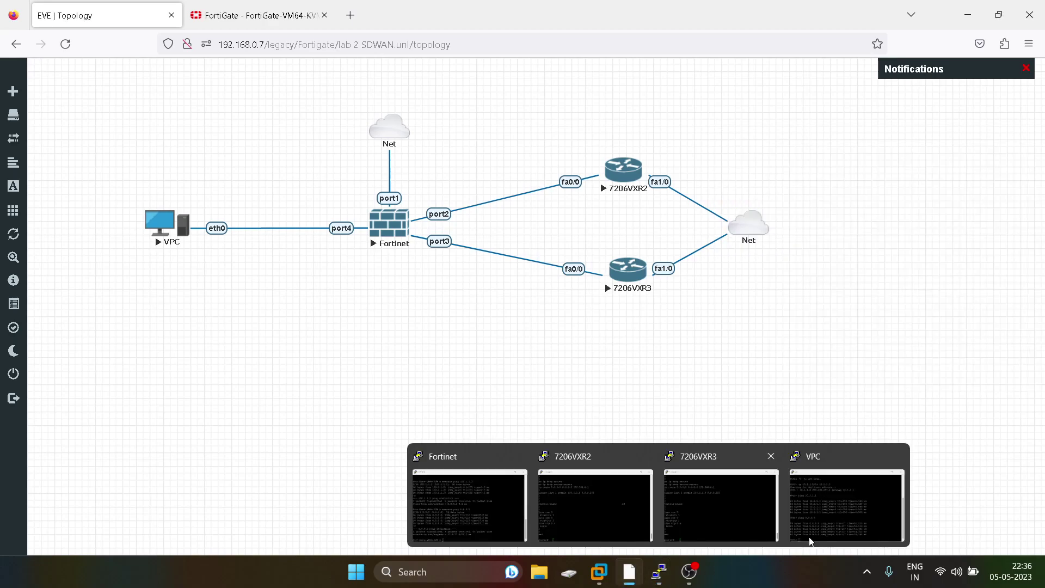
pyautogui.click(849, 479)
pyautogui.press('Up')
pyautogui.write('-t')
pyautogui.press('Return')
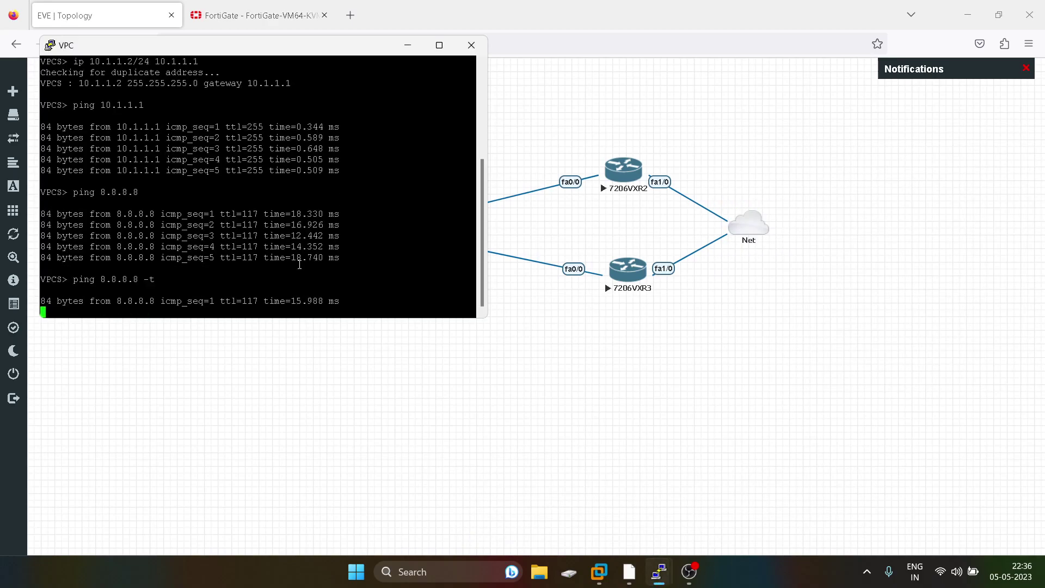
# Step: Display the NAT translations table in the 7206VXR2 console and list it a second time while the VPC ping runs
pyautogui.click(532, 355)
pyautogui.moveTo(658, 572)
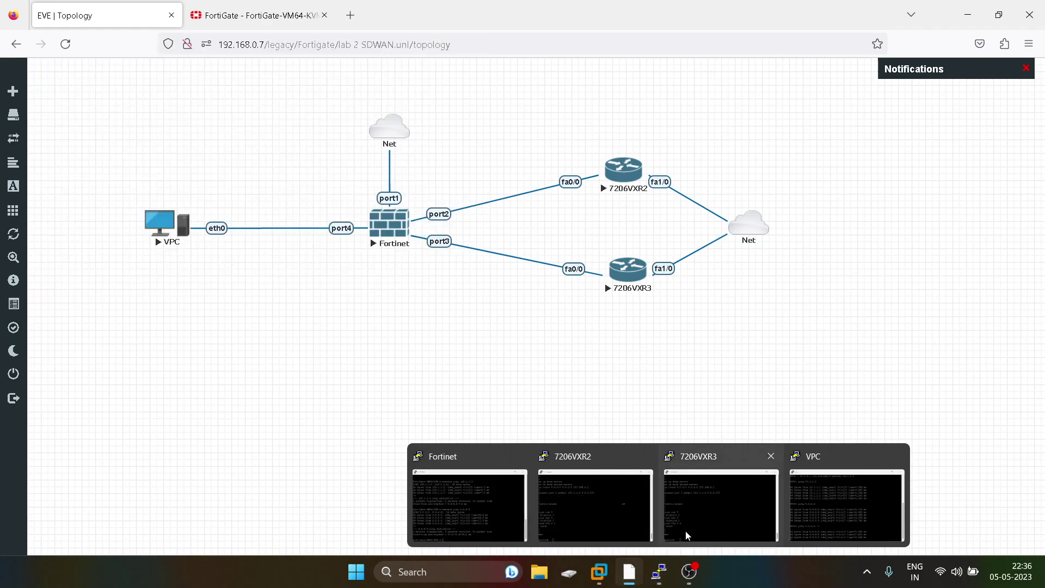
pyautogui.click(593, 511)
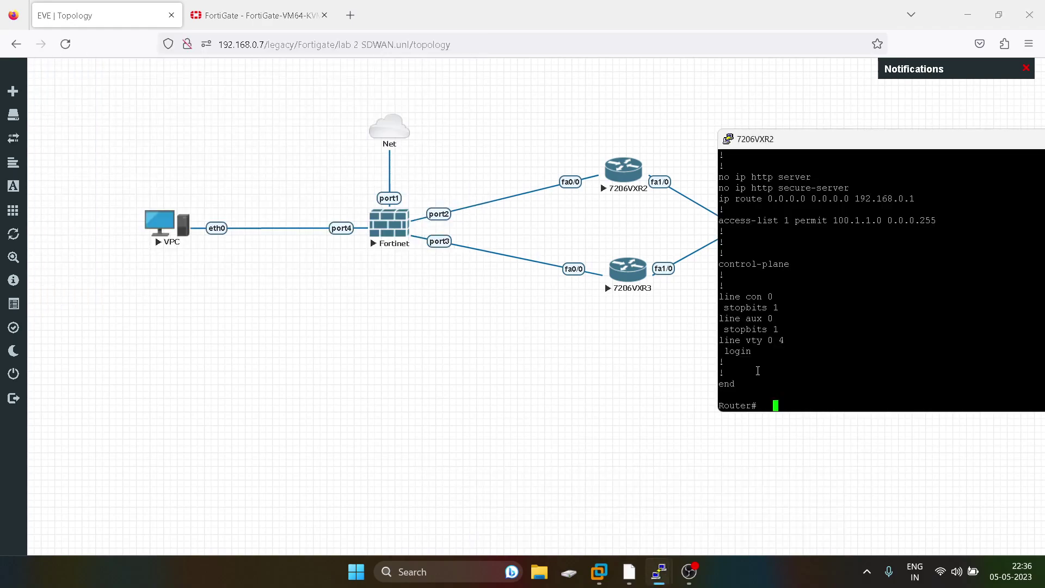
pyautogui.moveTo(795, 142); pyautogui.dragTo(476, 138)
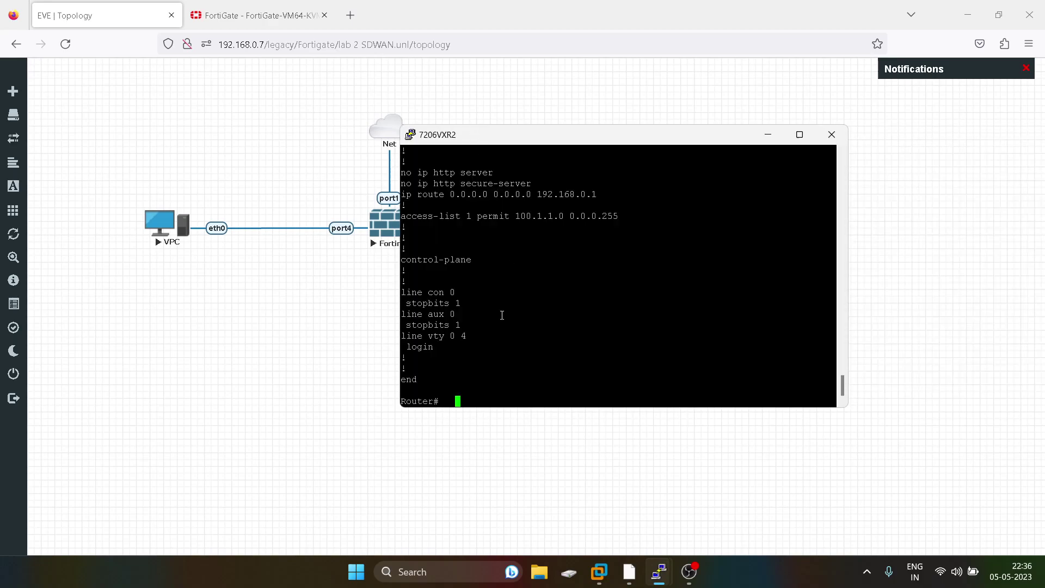
pyautogui.write('sh ip nat')
pyautogui.press('Tab')
pyautogui.write('tr')
pyautogui.press('Tab')
pyautogui.press('Return')
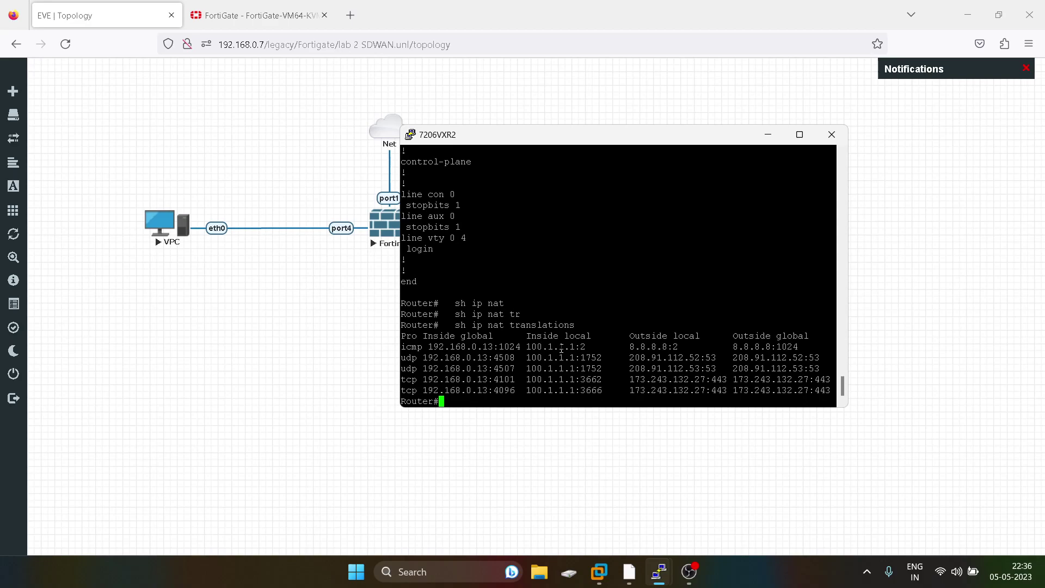
pyautogui.press('Up')
pyautogui.press('Return')
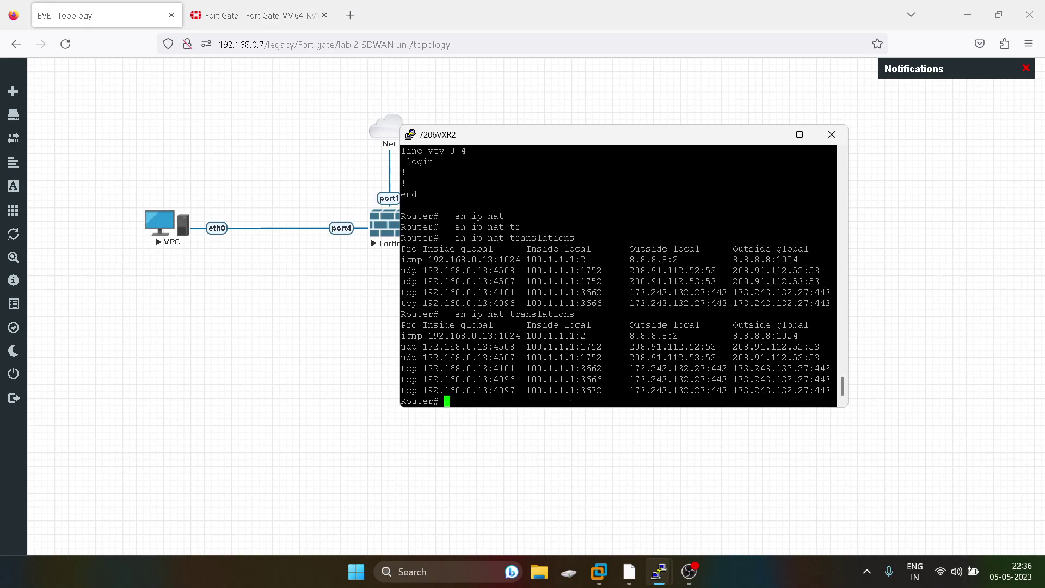
# Step: List the NAT translations again on 7206VXR2 and check the inside global address of the ICMP entry
pyautogui.press('Up')
pyautogui.press('Return')
pyautogui.press('Up')
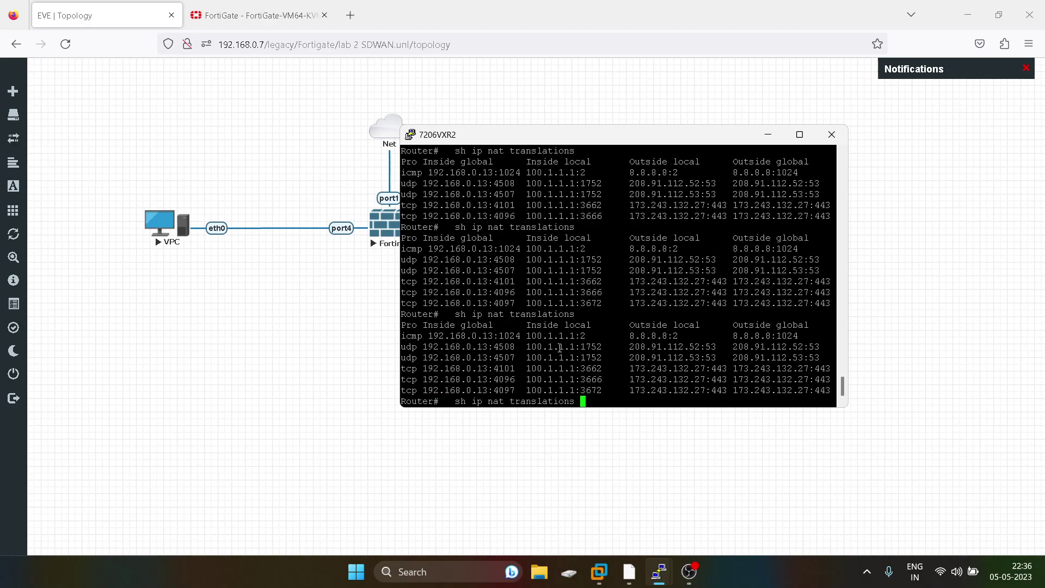
pyautogui.press('Return')
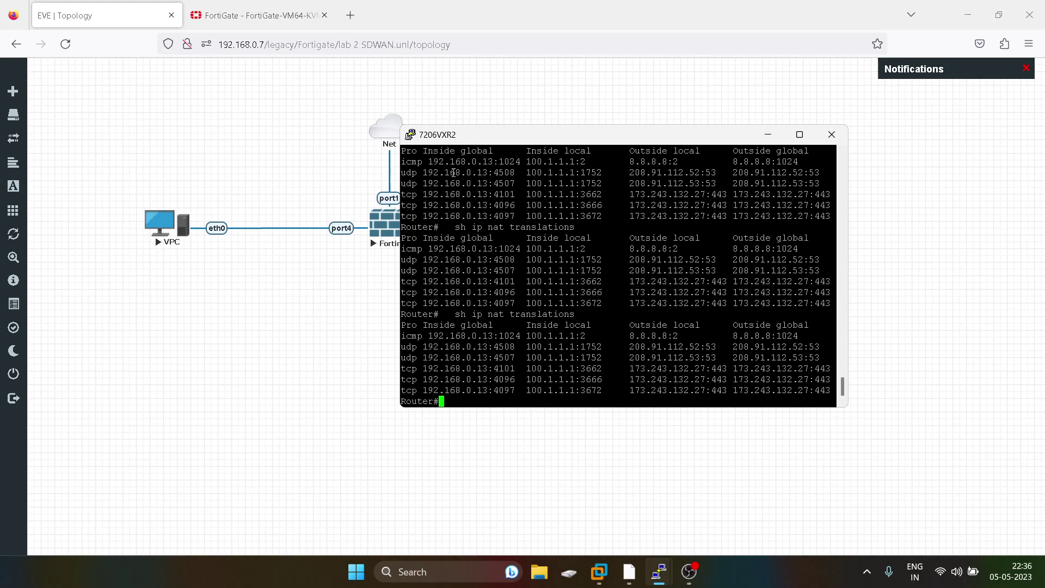
pyautogui.moveTo(567, 137); pyautogui.dragTo(672, 128)
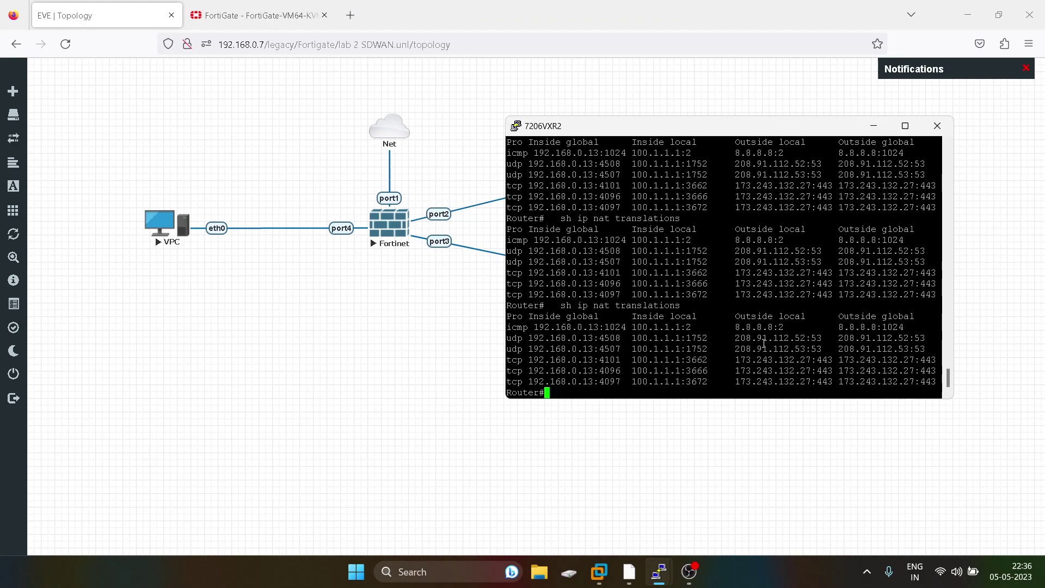
pyautogui.doubleClick(578, 326)
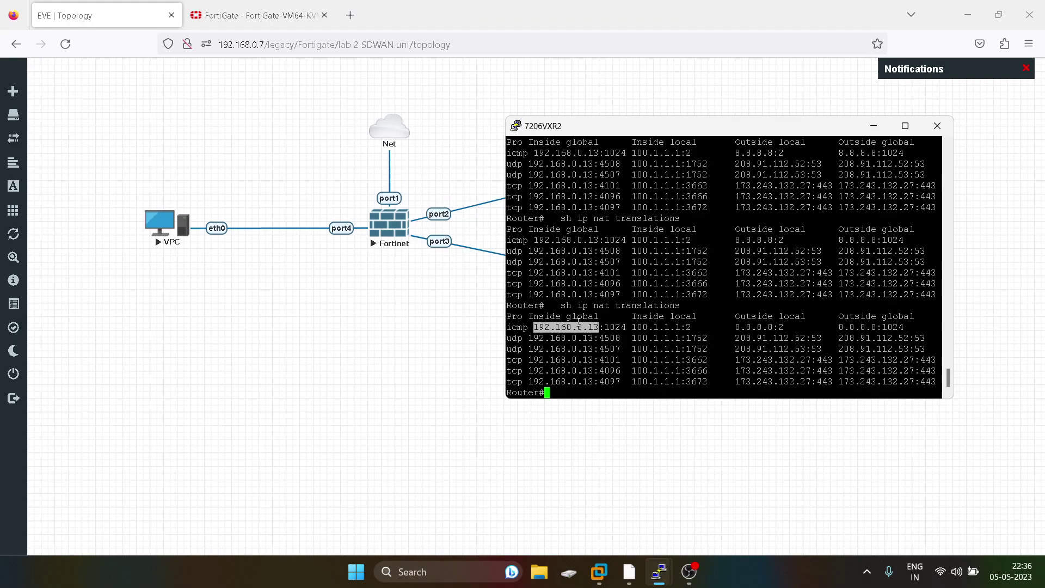
pyautogui.click(311, 396)
# Step: Display the NAT translations table in the 7206VXR3 console and page through its entries
pyautogui.moveTo(657, 575)
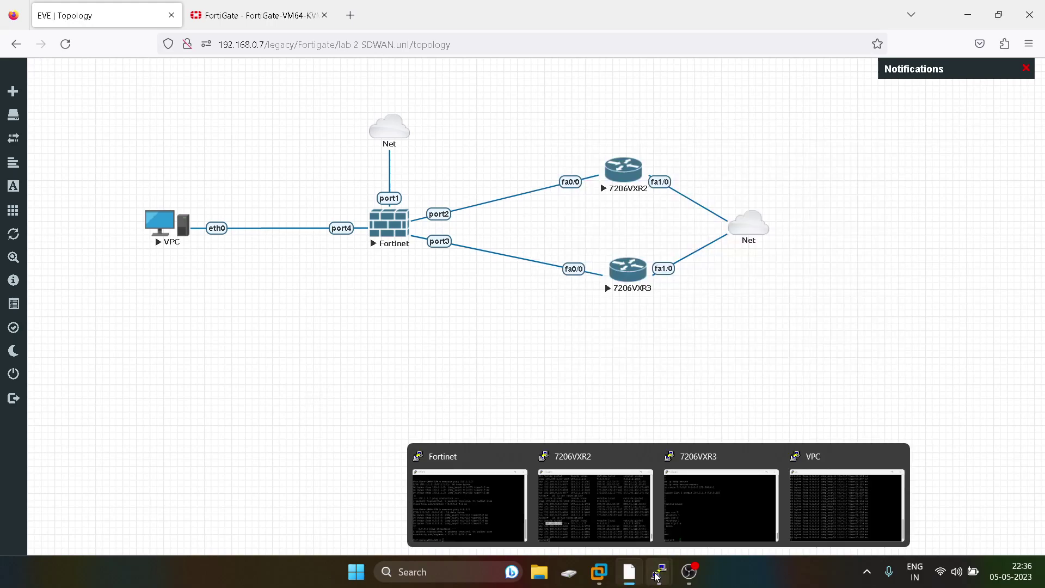
pyautogui.click(709, 514)
pyautogui.write('s')
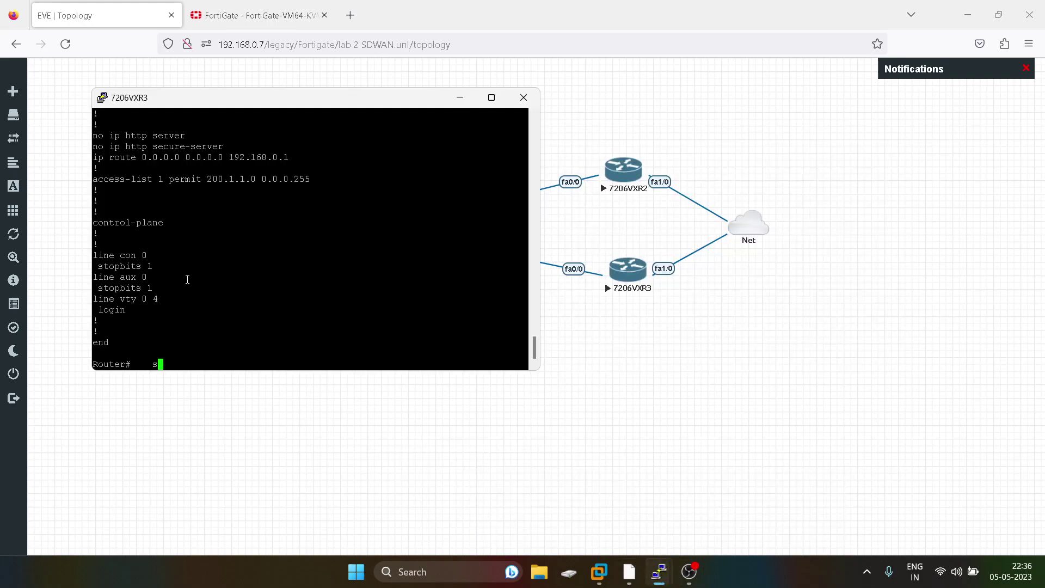
pyautogui.write('h ip nat tra')
pyautogui.press('Tab')
pyautogui.press('Return')
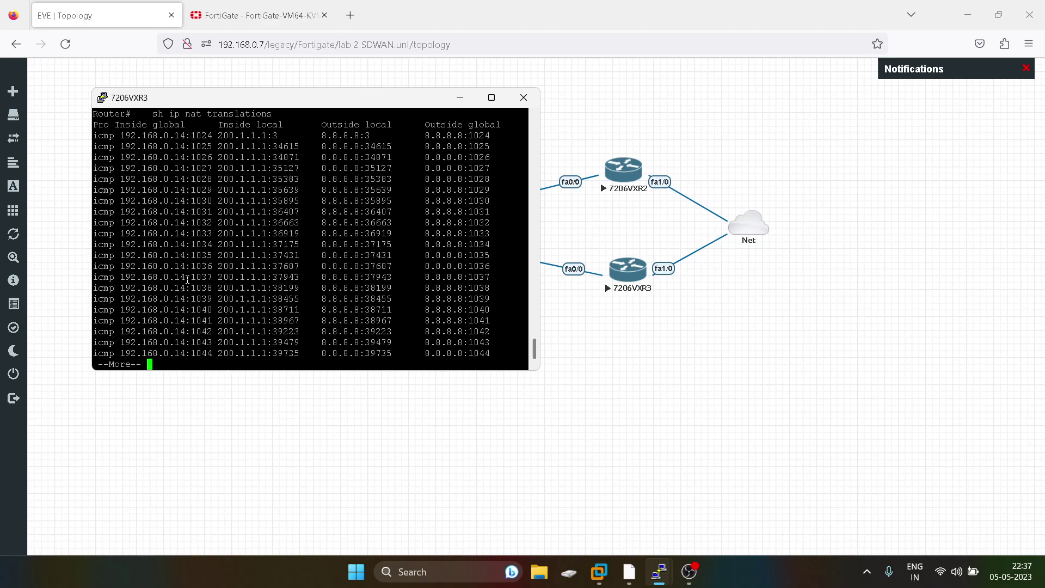
pyautogui.scroll(4, 187, 279)
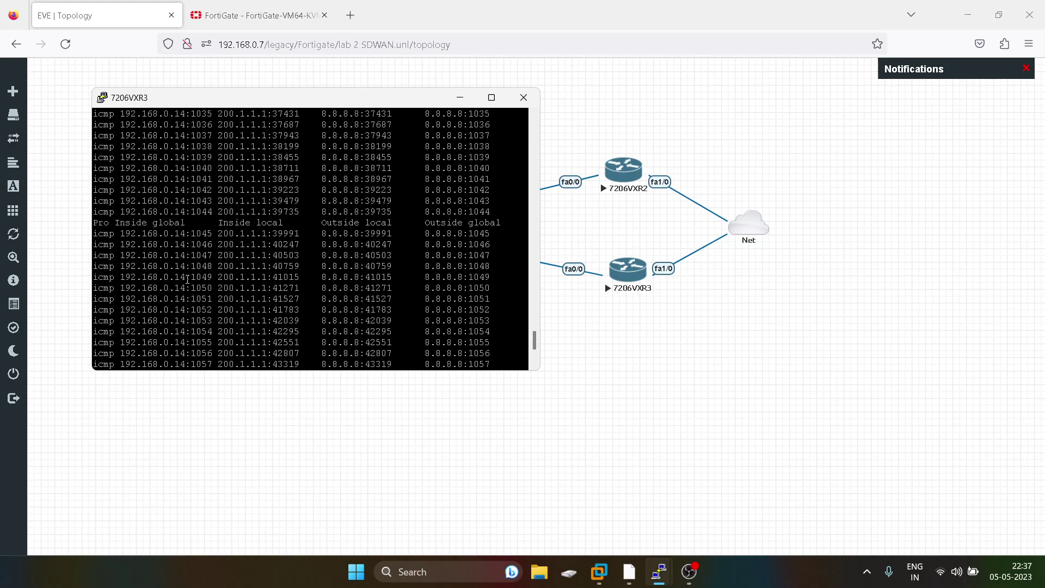
# Step: Check the inside local and inside global addresses of an ICMP entry on 7206VXR3 against the topology
pyautogui.doubleClick(248, 233)
pyautogui.moveTo(320, 99); pyautogui.dragTo(349, 267)
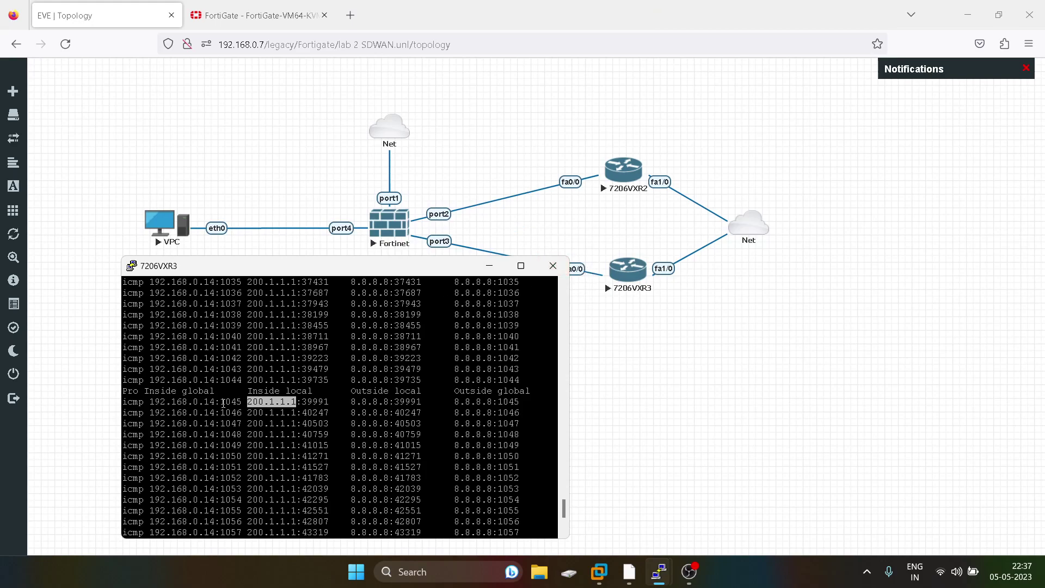
pyautogui.doubleClick(182, 401)
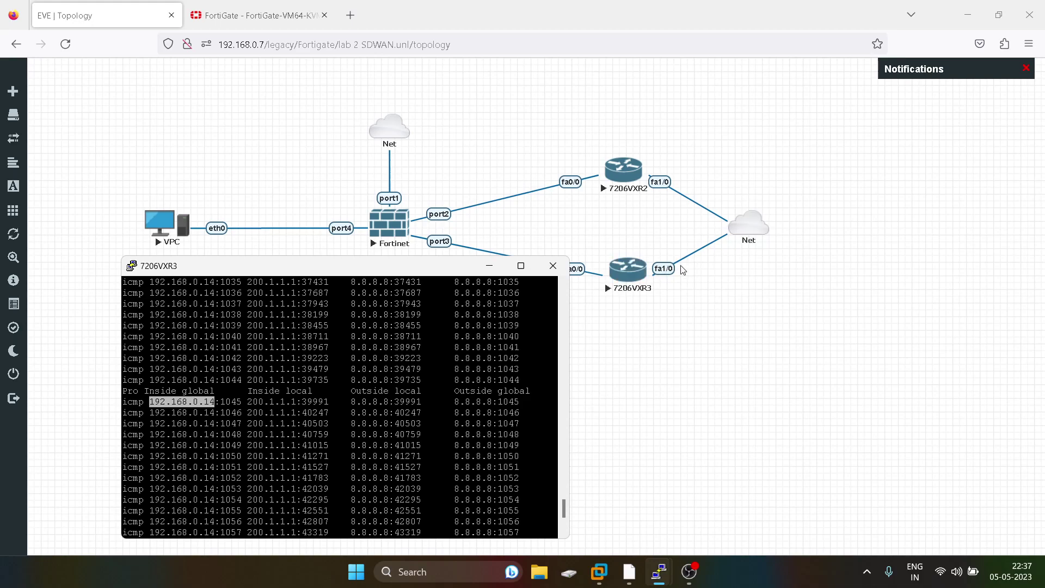
pyautogui.click(409, 396)
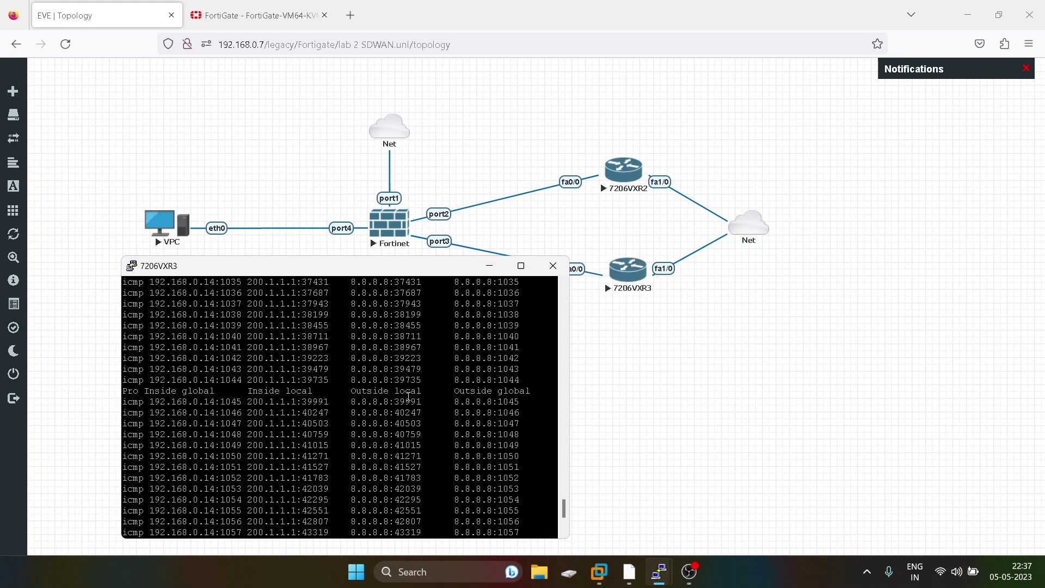
pyautogui.click(655, 404)
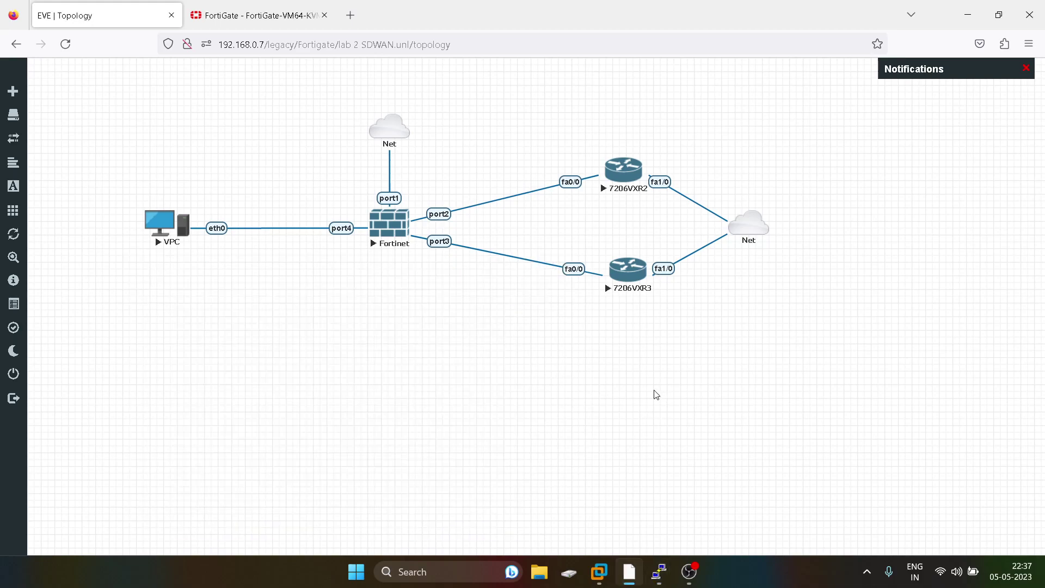
# Step: In FortiGate, open Performance SLA and examine the latency graph of the Global DNS health check for port2 and port3
pyautogui.click(209, 22)
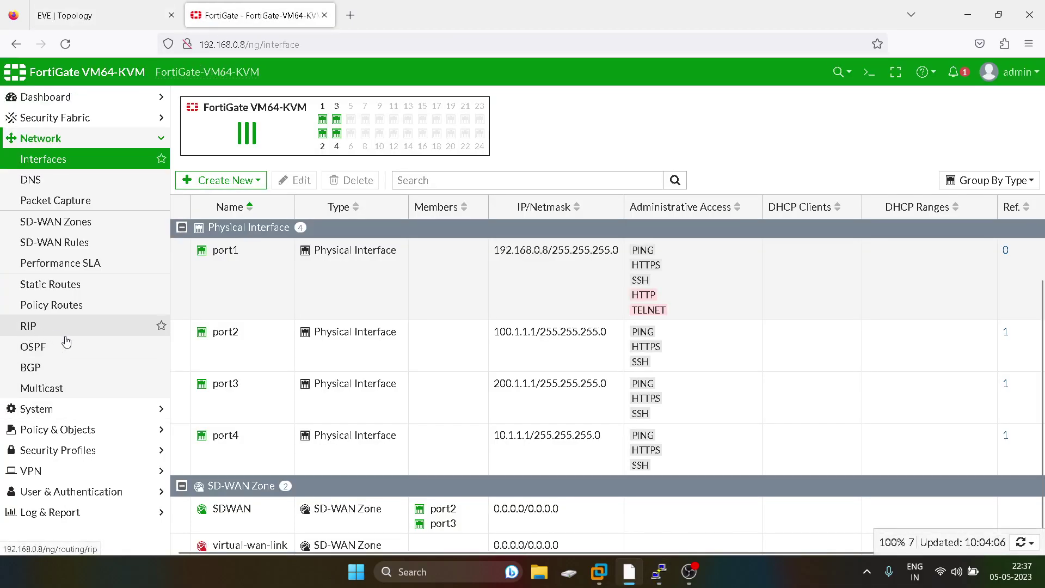
pyautogui.click(71, 263)
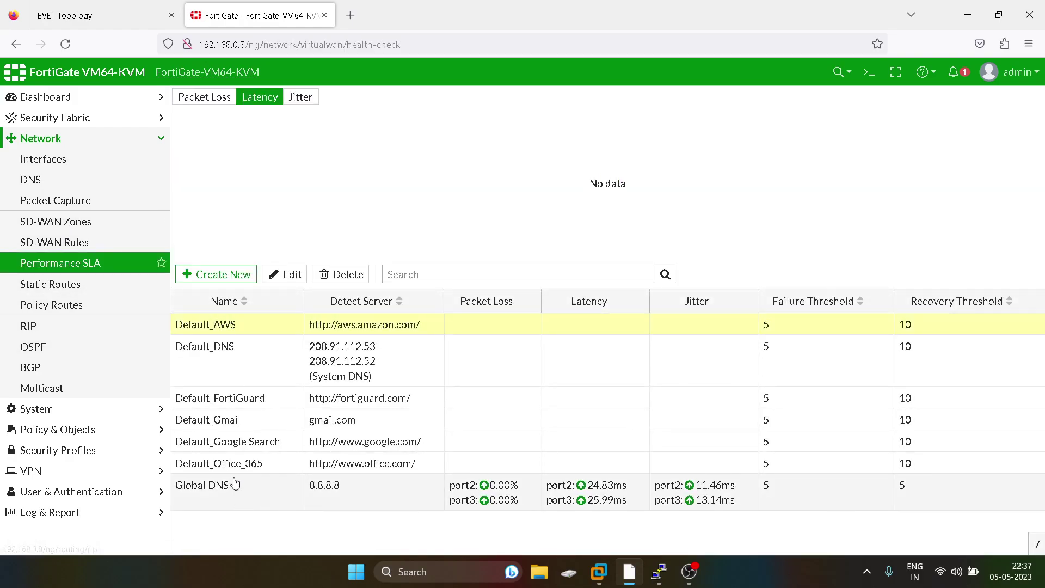
pyautogui.click(245, 492)
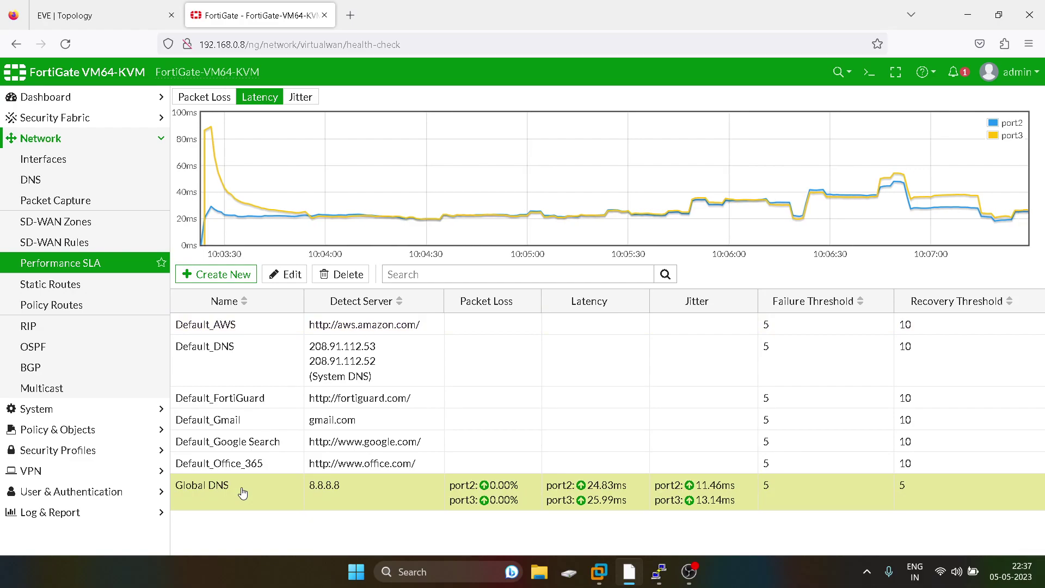
pyautogui.moveTo(1033, 217)
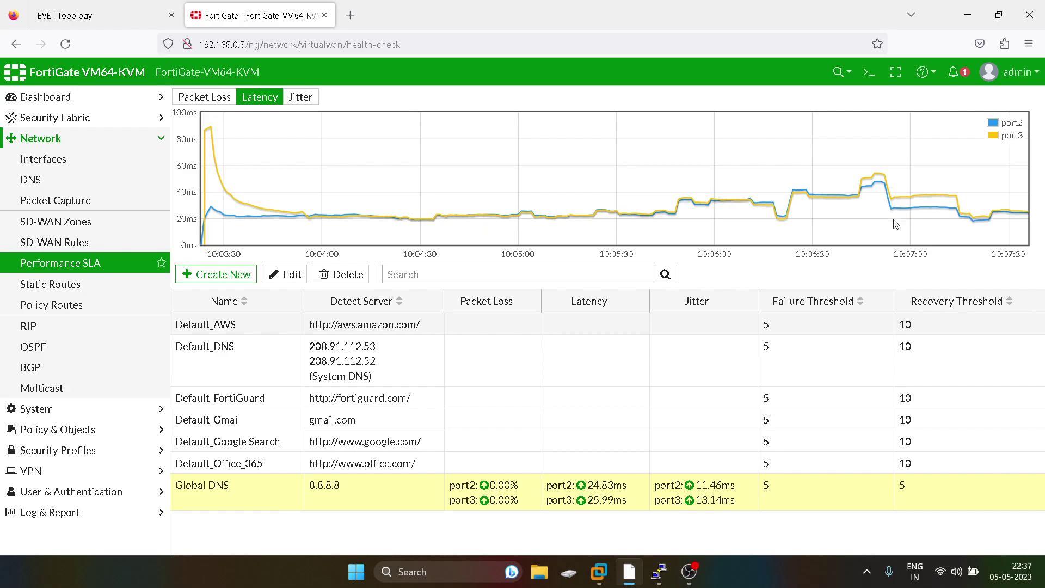
pyautogui.moveTo(883, 213)
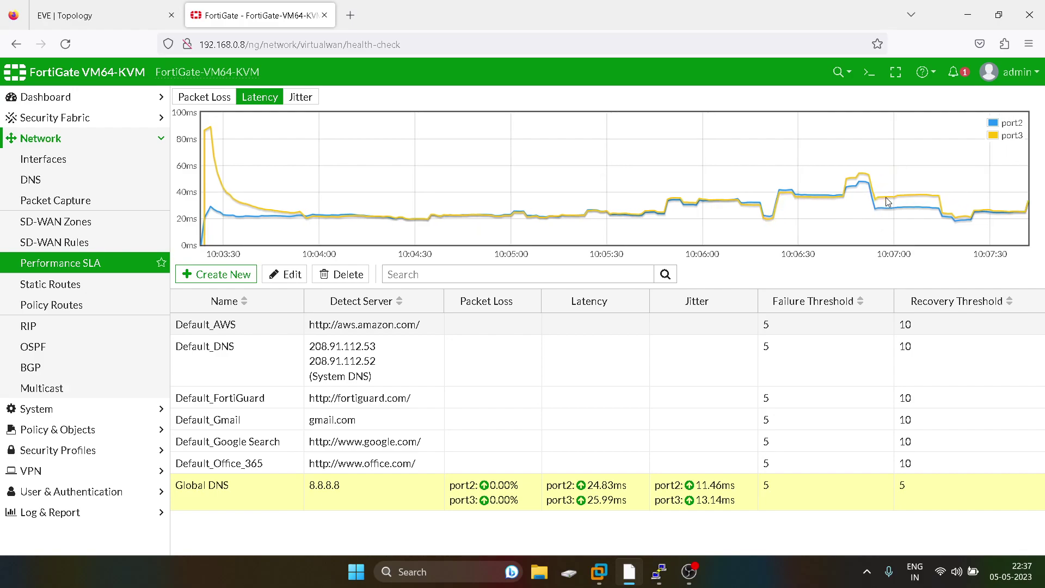
# Step: Review the packet loss and jitter graphs of the Global DNS health check, ending on packet loss
pyautogui.click(206, 100)
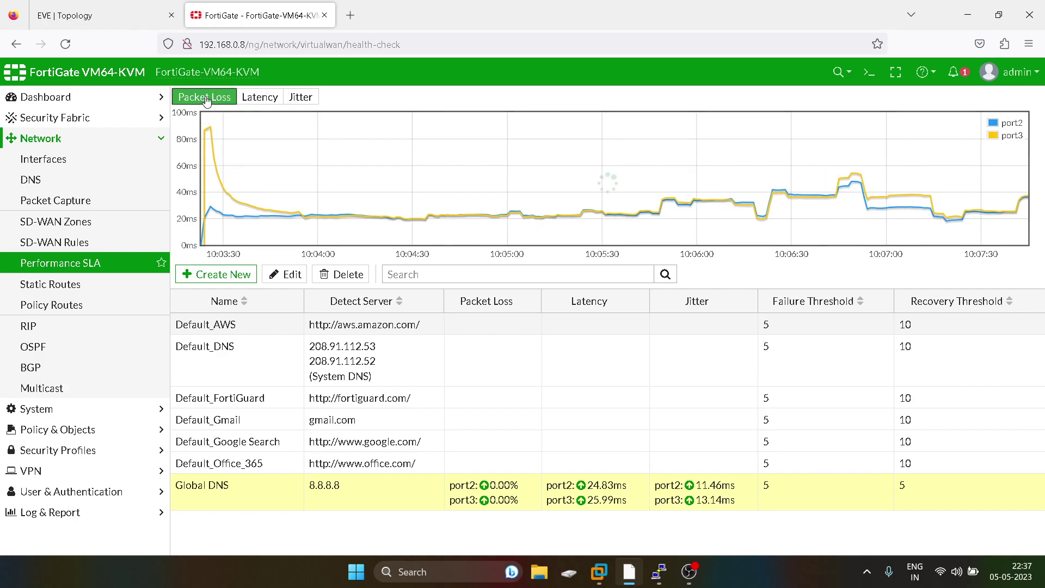
pyautogui.moveTo(1030, 248)
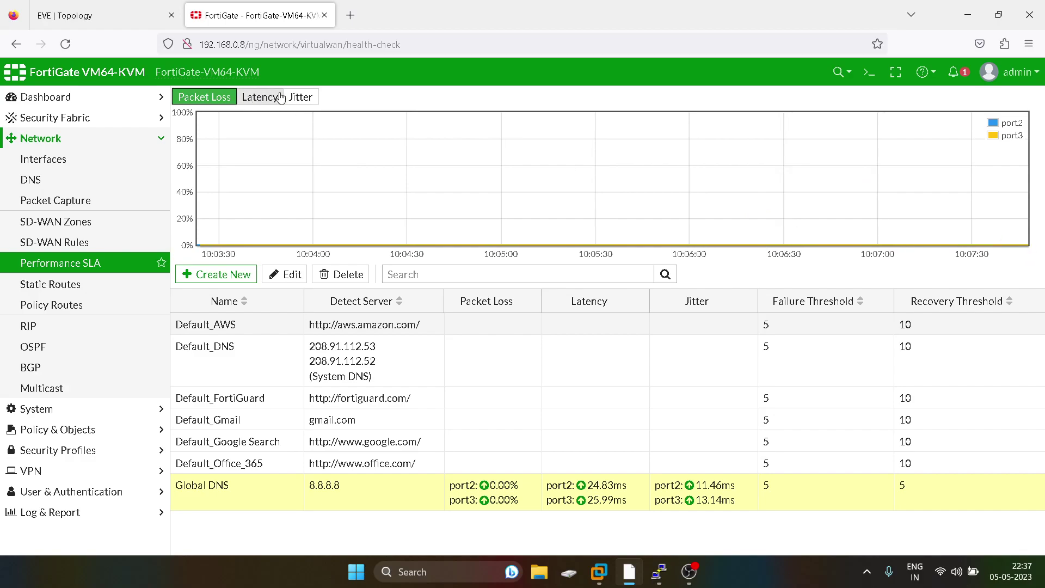
pyautogui.click(301, 97)
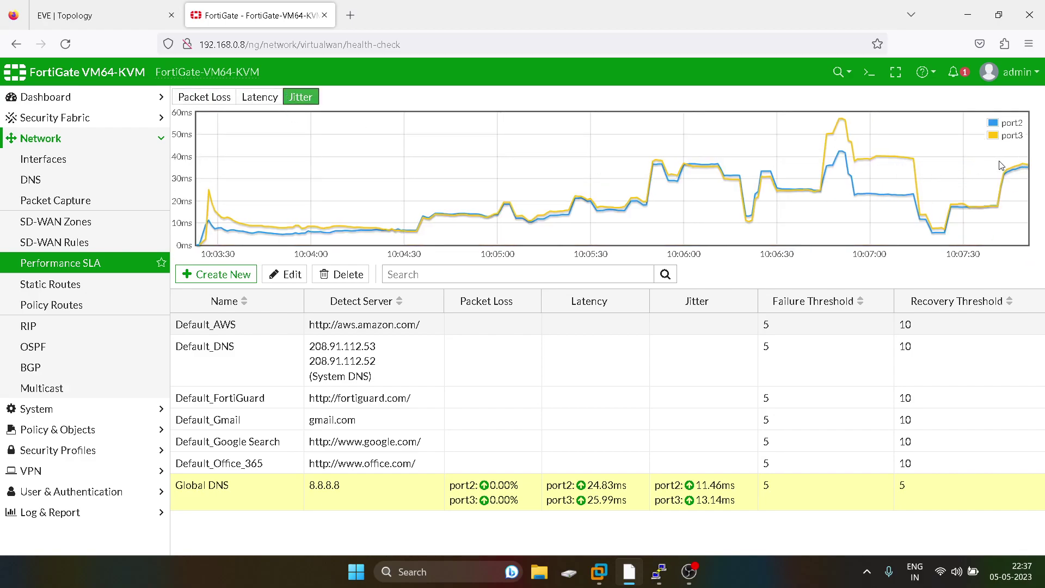
pyautogui.click(192, 98)
# Step: Return to the EVE topology and bring up the 7206VXR2 console at a fresh prompt
pyautogui.click(107, 14)
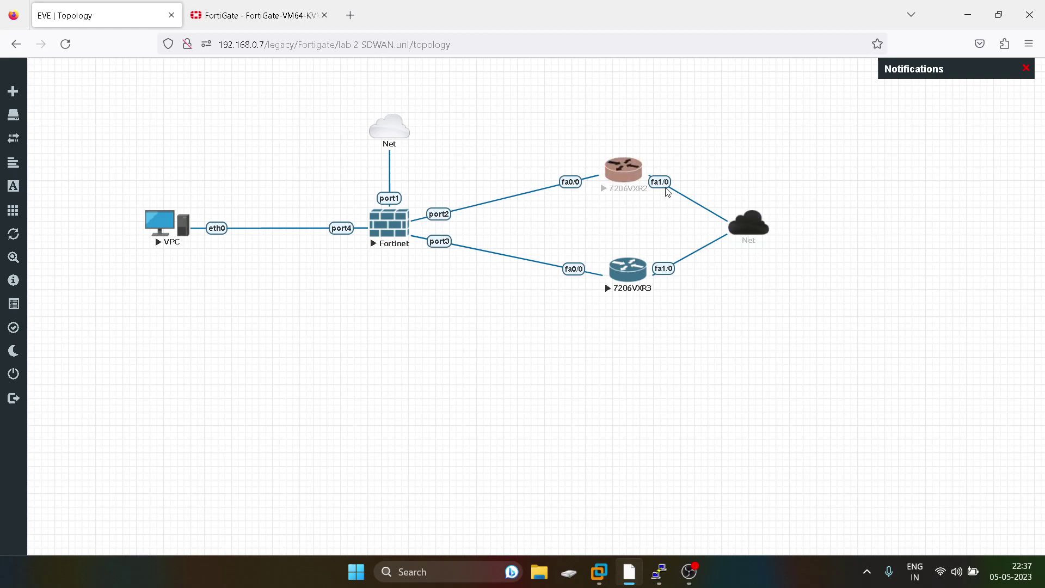
pyautogui.moveTo(668, 584)
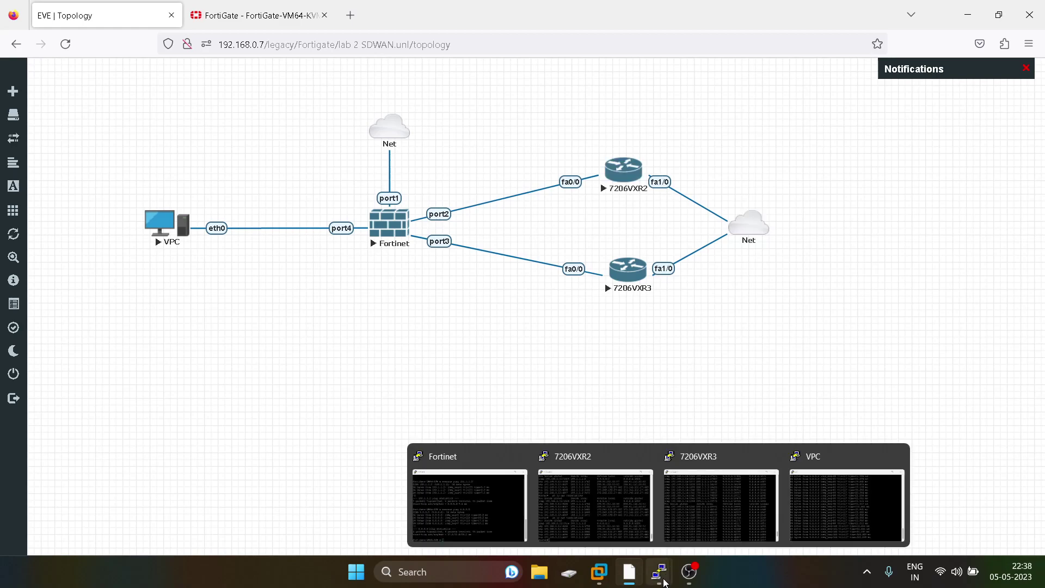
pyautogui.click(612, 497)
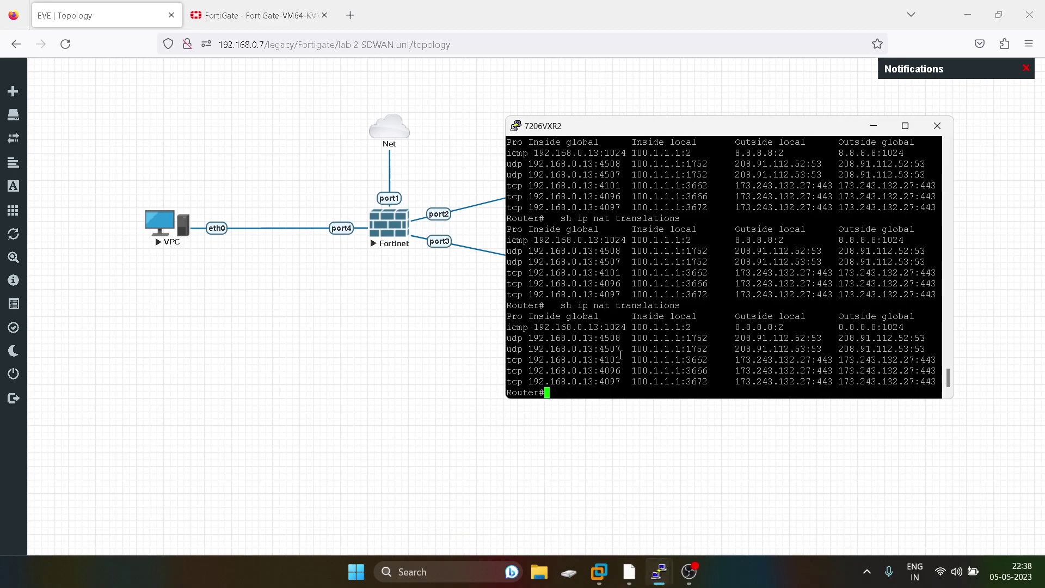
pyautogui.press('Return')
pyautogui.press('Return')
pyautogui.press('Return')
pyautogui.press('Return')
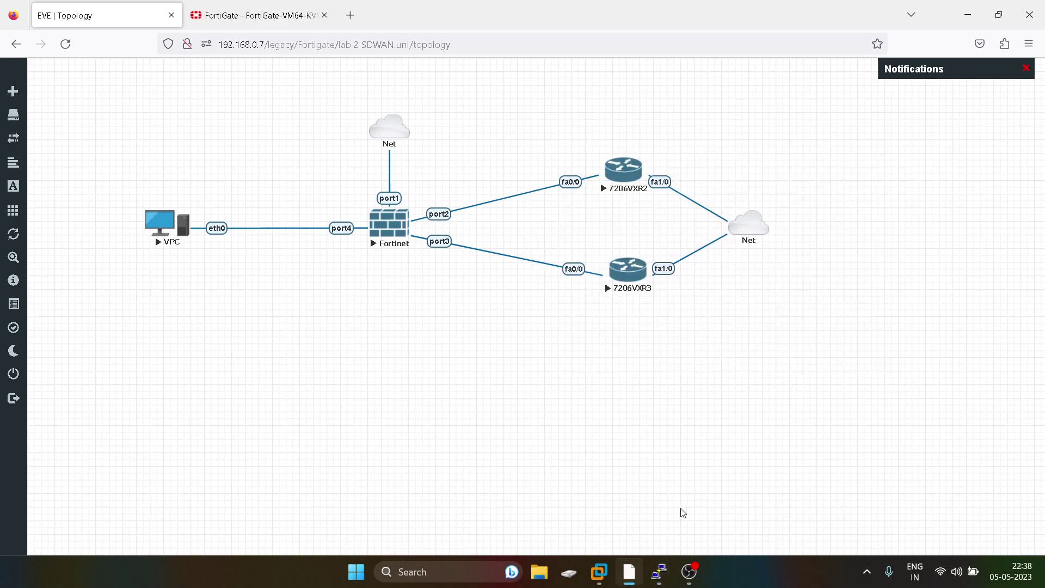
# Step: Display the full routing table in the Fortinet console and examine the default routes through port2 and port3
pyautogui.moveTo(660, 572)
pyautogui.click(471, 492)
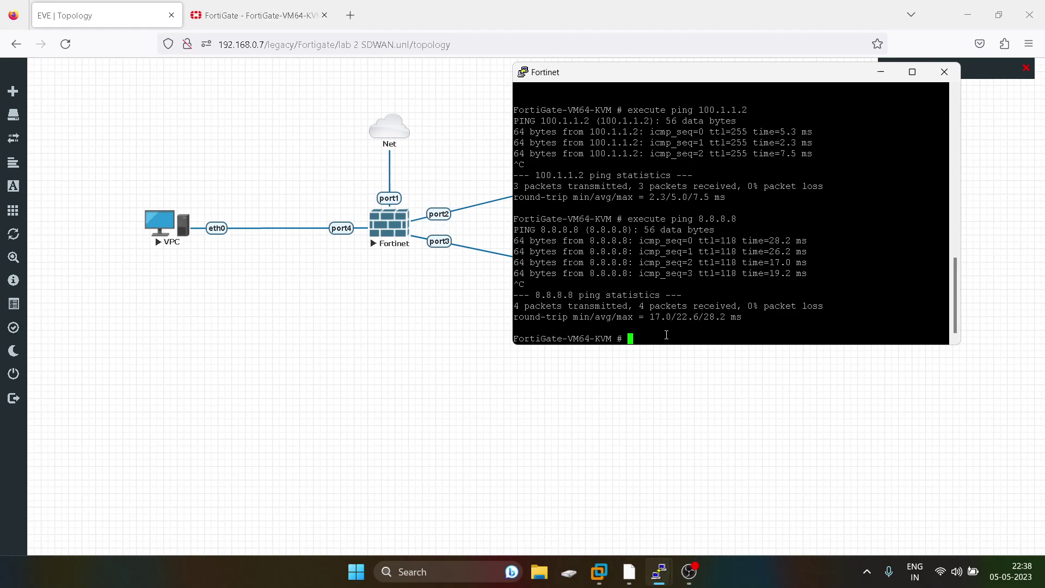
pyautogui.write('get router info routing-table all')
pyautogui.press('Return')
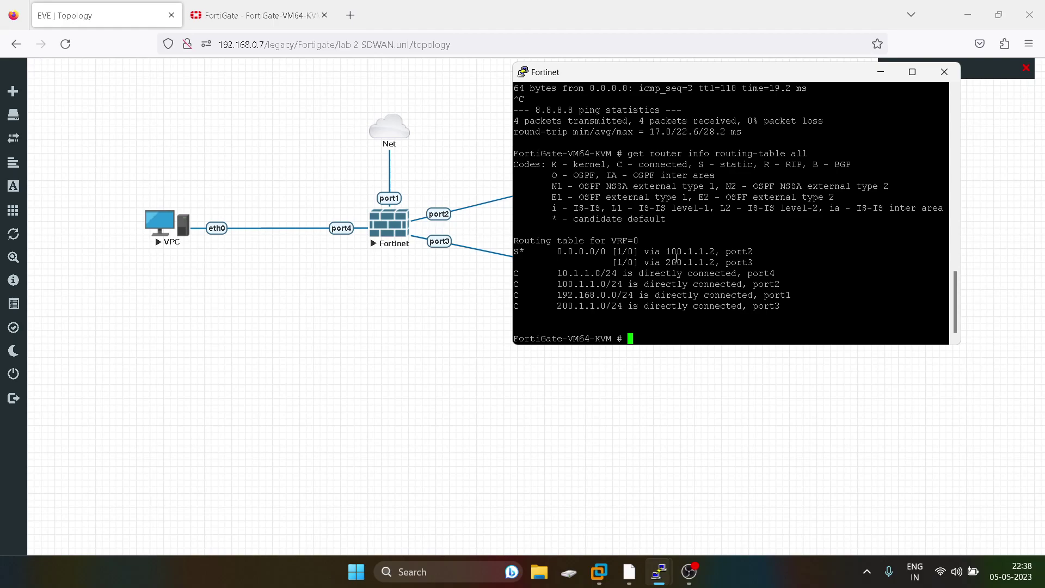
pyautogui.moveTo(664, 77); pyautogui.dragTo(533, 278)
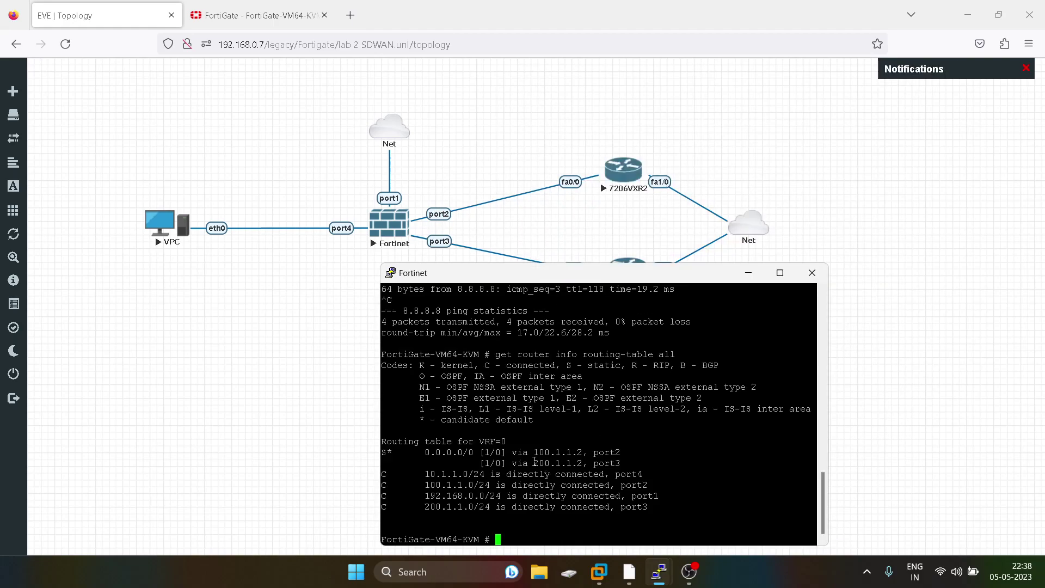
pyautogui.moveTo(536, 463); pyautogui.dragTo(578, 463)
pyautogui.click(632, 465)
pyautogui.click(922, 430)
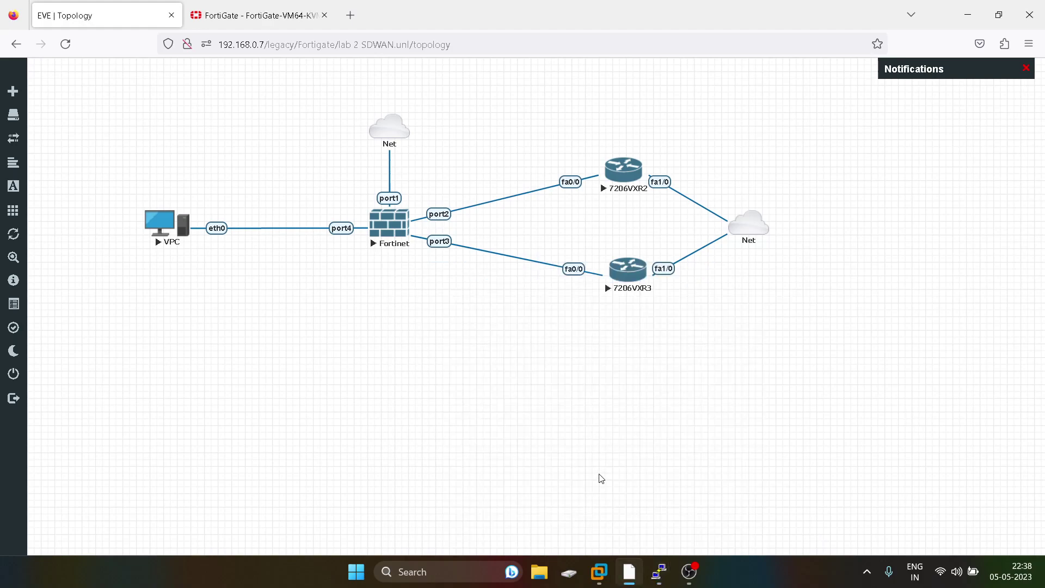
pyautogui.moveTo(667, 574)
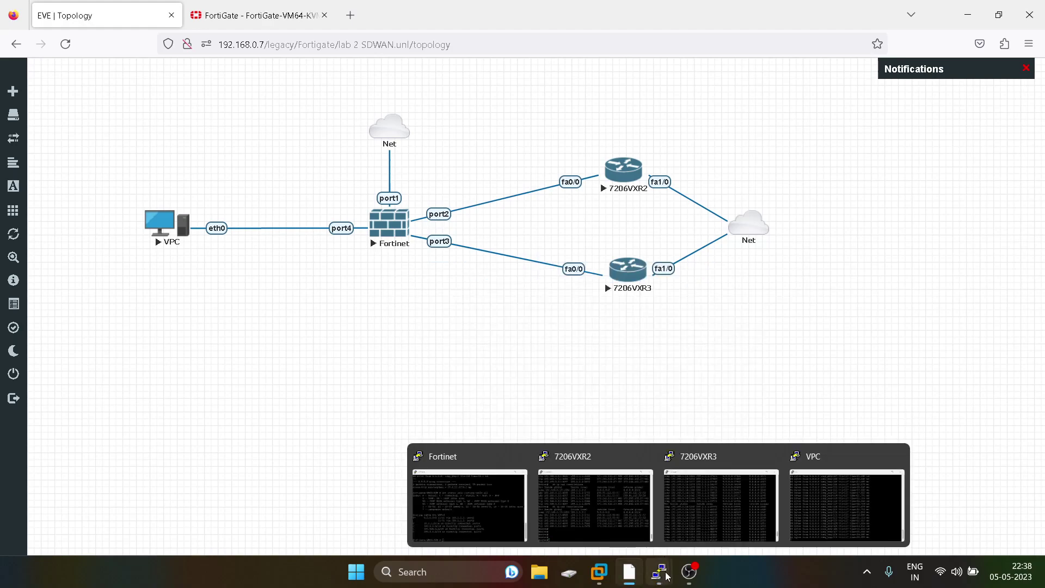
pyautogui.click(690, 498)
pyautogui.click(804, 392)
# Step: Bring up the 7206VXR2 console, move it clear of the routers, and enter global configuration mode
pyautogui.moveTo(659, 572)
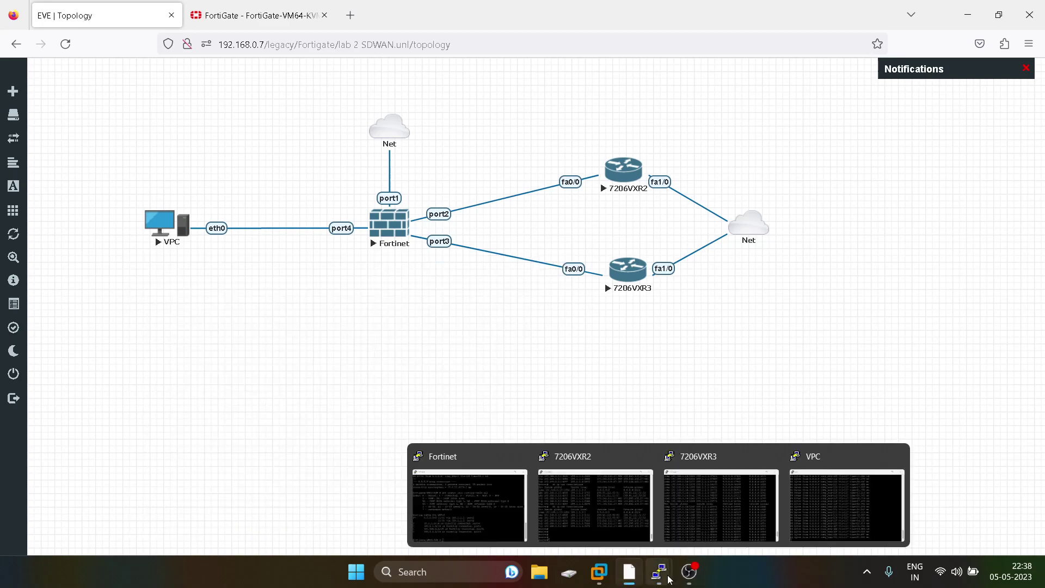
pyautogui.click(594, 512)
pyautogui.moveTo(638, 134); pyautogui.dragTo(248, 147)
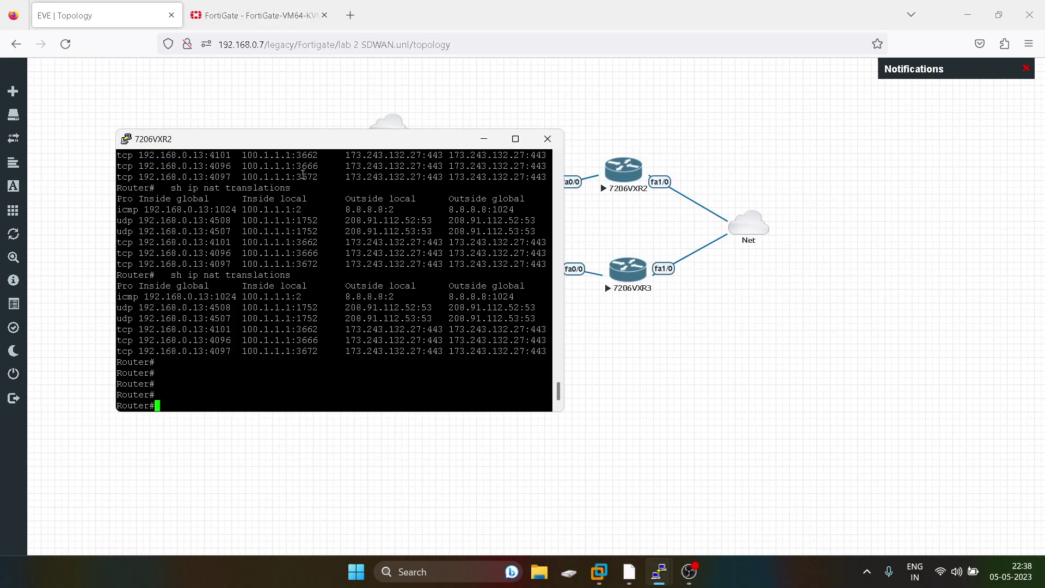
pyautogui.write('conft')
pyautogui.press('Tab')
pyautogui.press('BackSpace')
pyautogui.press('Tab')
pyautogui.write('t')
pyautogui.press('Tab')
pyautogui.press('Return')
# Step: Shut down interface fastEthernet 1/0 on 7206VXR2
pyautogui.write('inter')
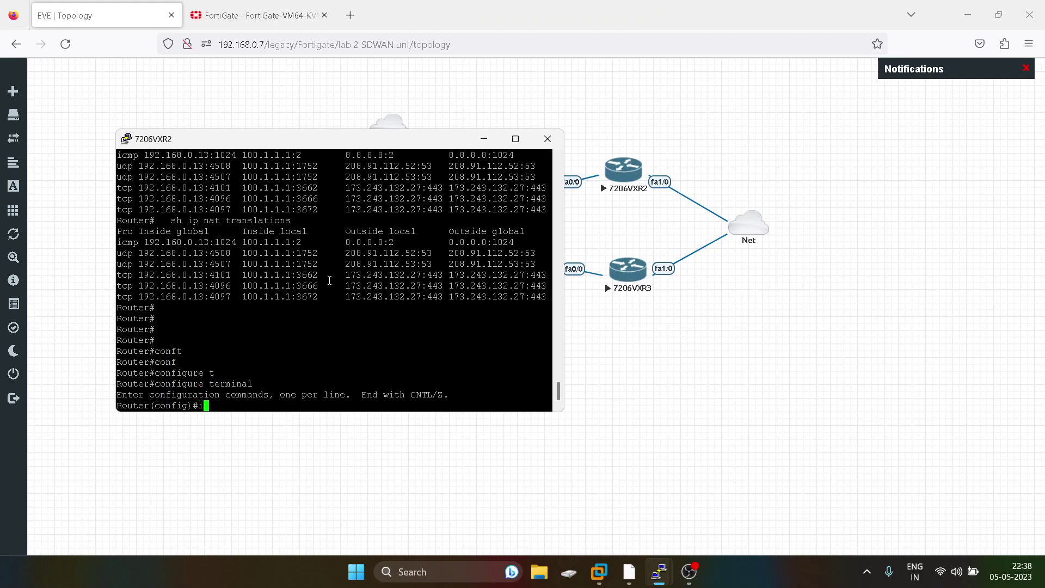
pyautogui.press('Tab')
pyautogui.write('fas')
pyautogui.press('Tab')
pyautogui.write('1/0')
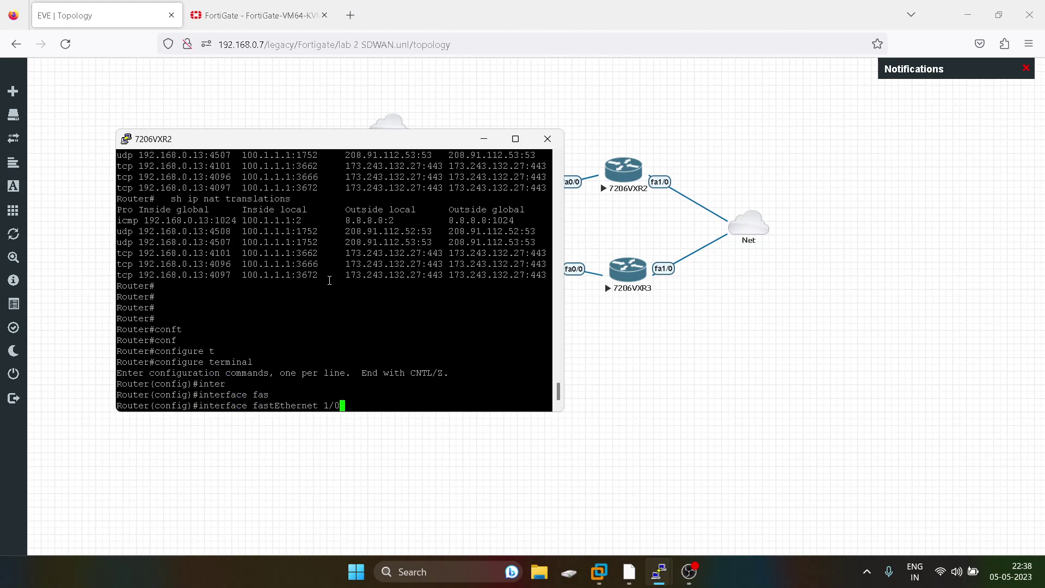
pyautogui.press('Return')
pyautogui.write('shut')
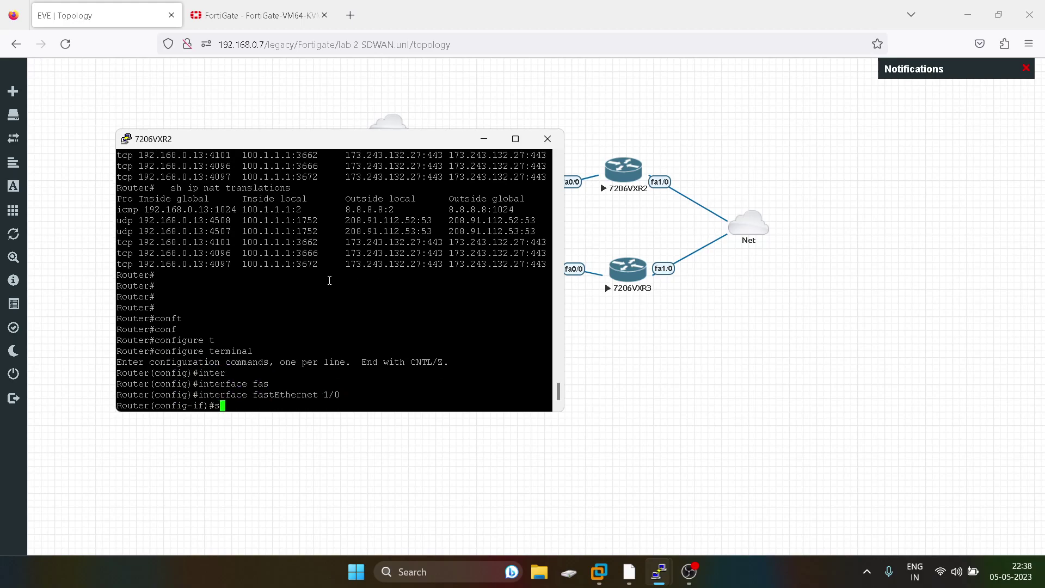
pyautogui.press('Tab')
pyautogui.press('Return')
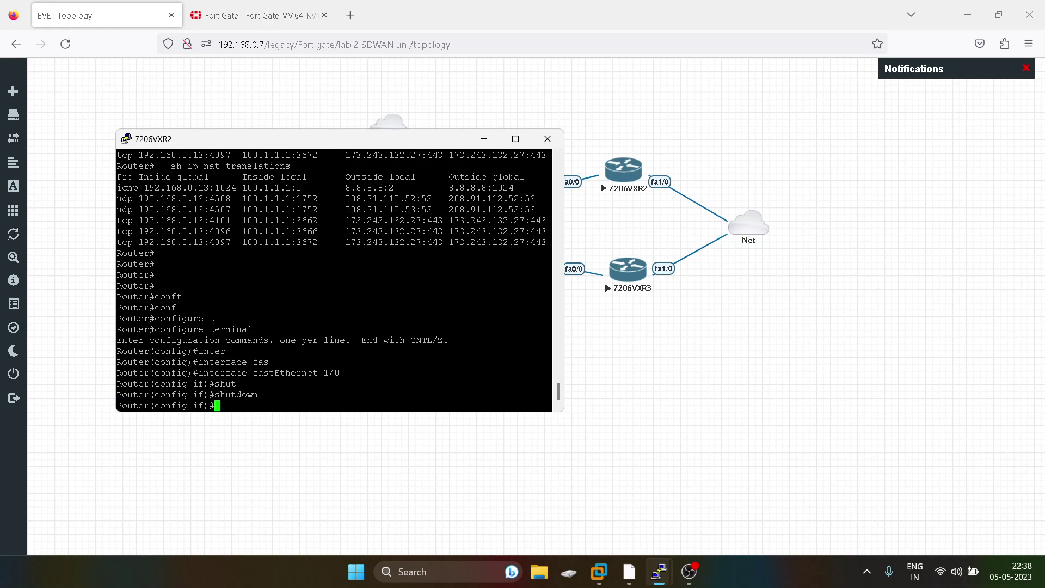
# Step: Display the full routing table again in the Fortinet console and move the window below the topology to examine the default route
pyautogui.click(656, 576)
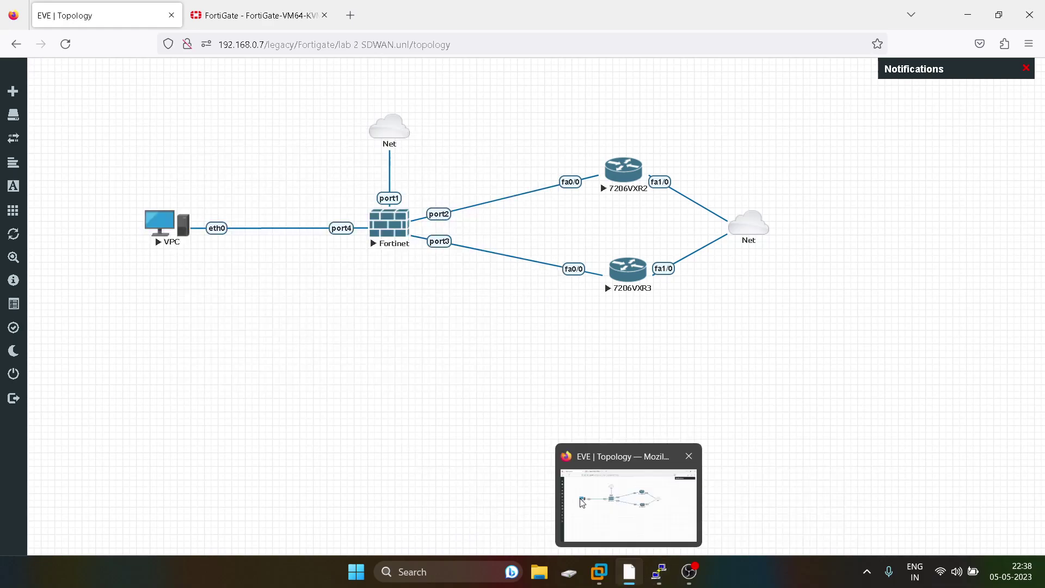
pyautogui.moveTo(656, 582)
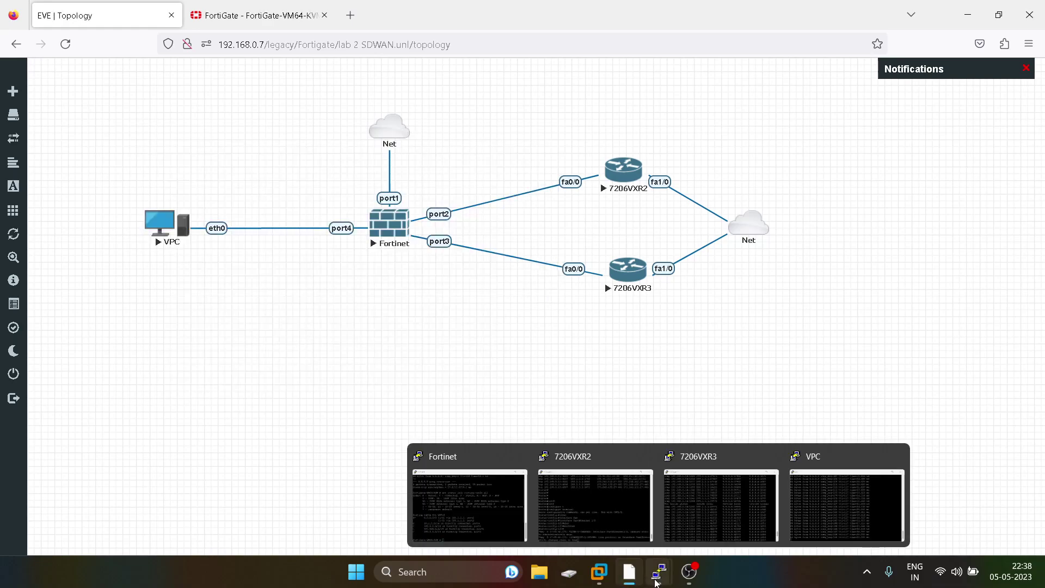
pyautogui.click(469, 496)
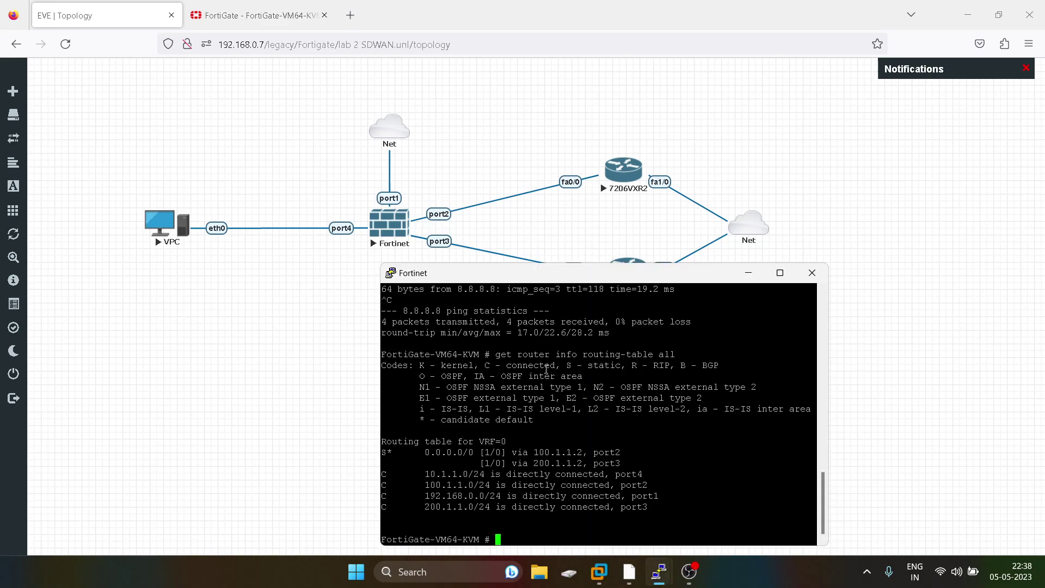
pyautogui.press('Up')
pyautogui.press('Return')
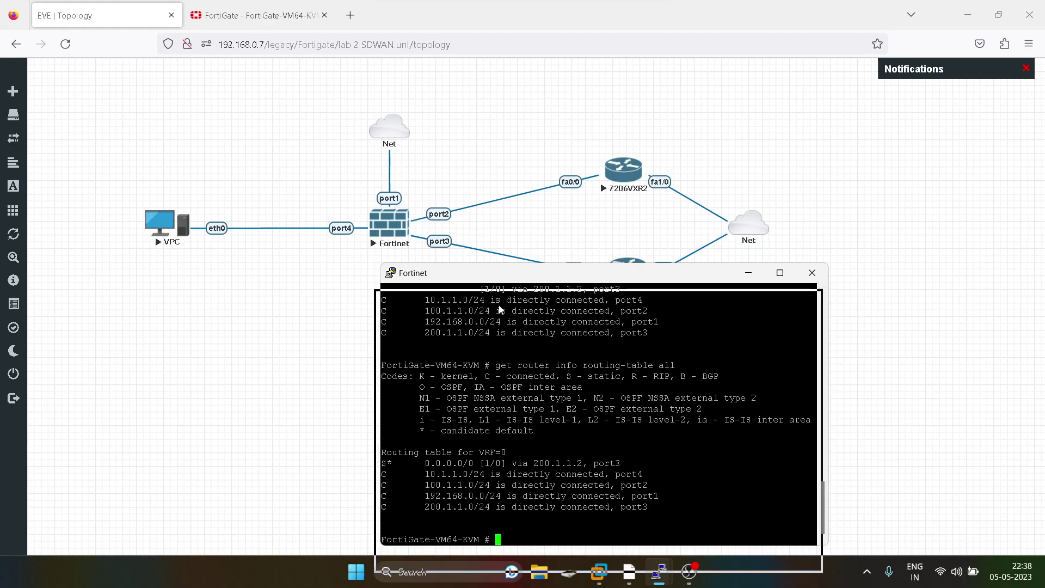
pyautogui.moveTo(507, 282); pyautogui.dragTo(496, 312)
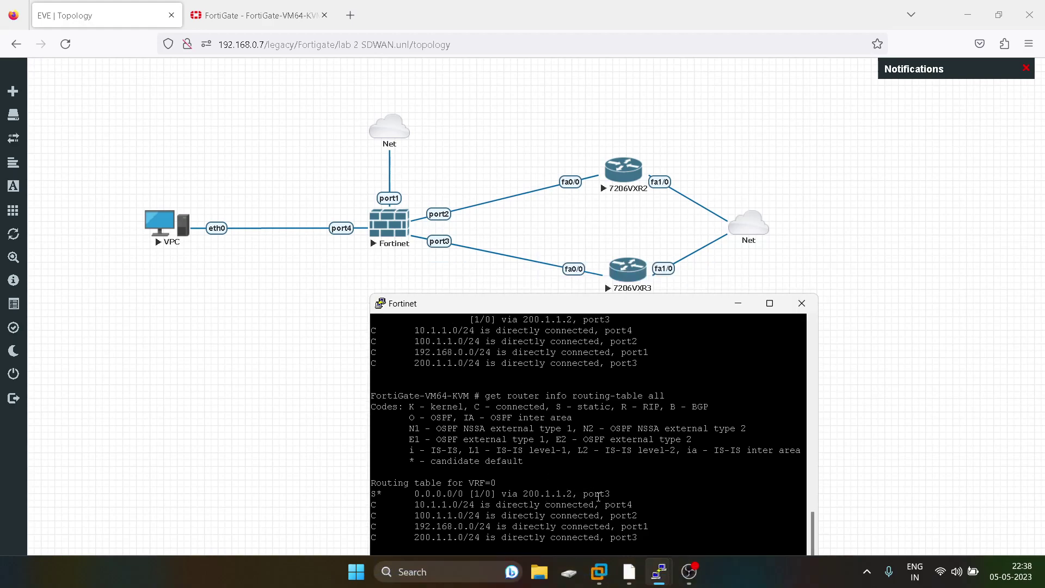
# Step: Examine the packet loss, latency and jitter graphs of port2 and port3 on the FortiGate Performance SLA page
pyautogui.click(256, 15)
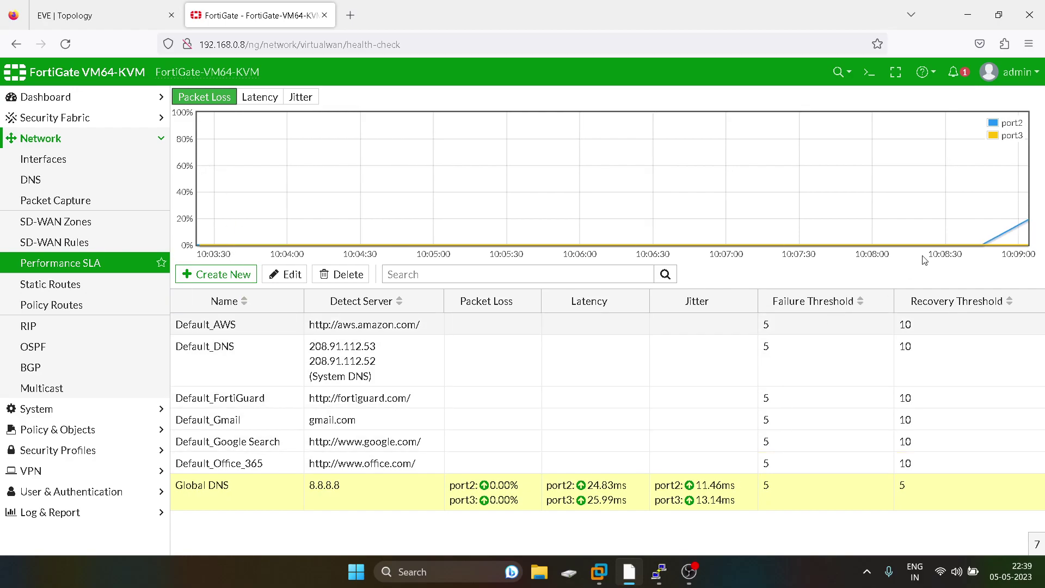
pyautogui.moveTo(1029, 224)
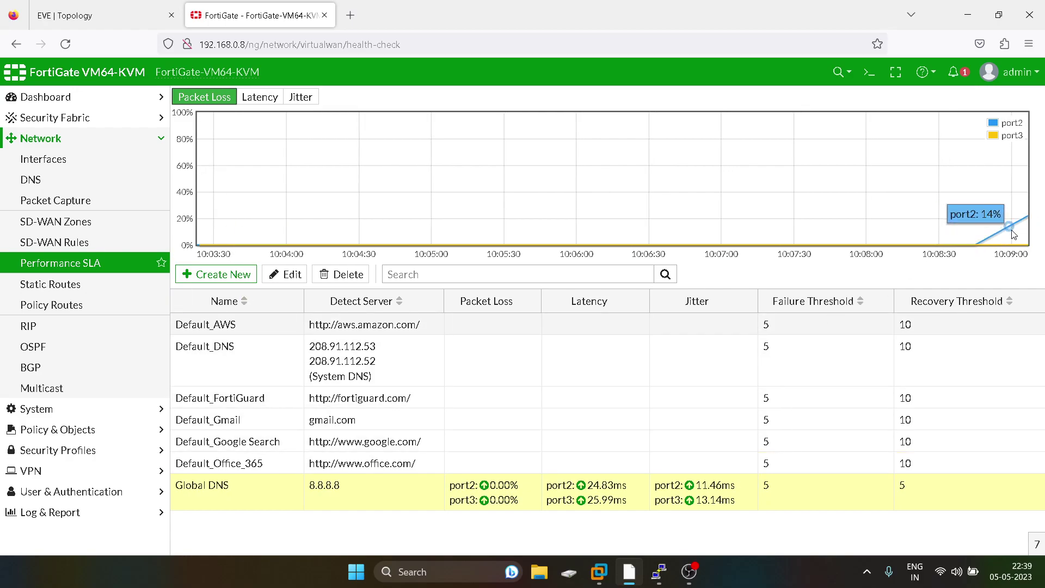
pyautogui.click(33, 7)
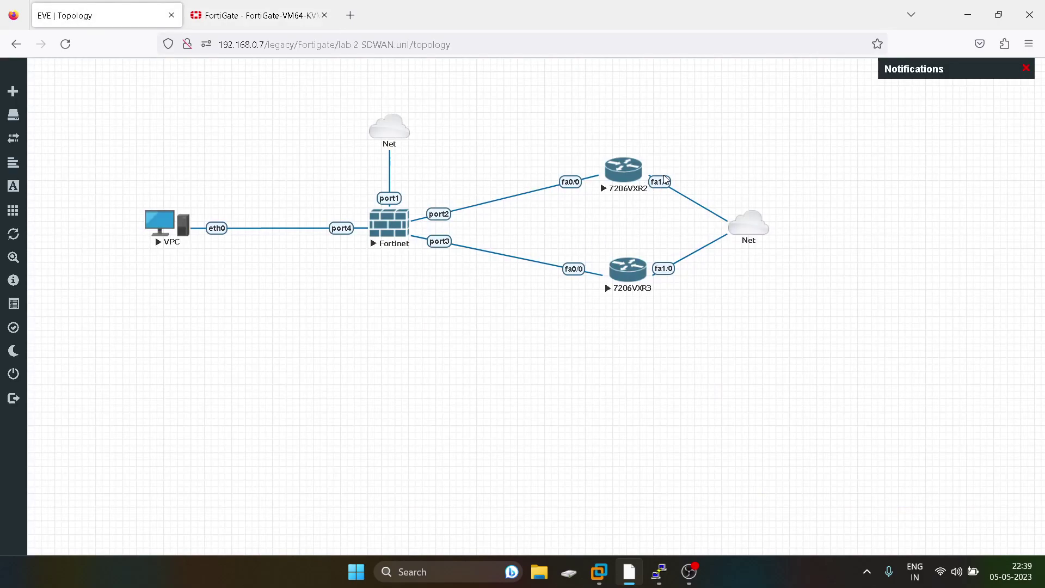
pyautogui.click(215, 17)
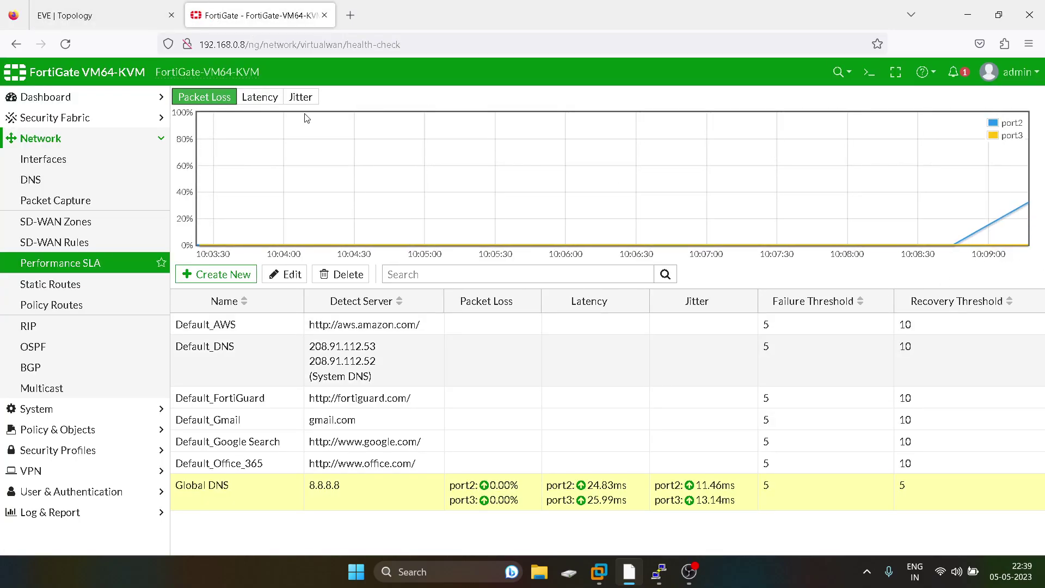
pyautogui.click(260, 98)
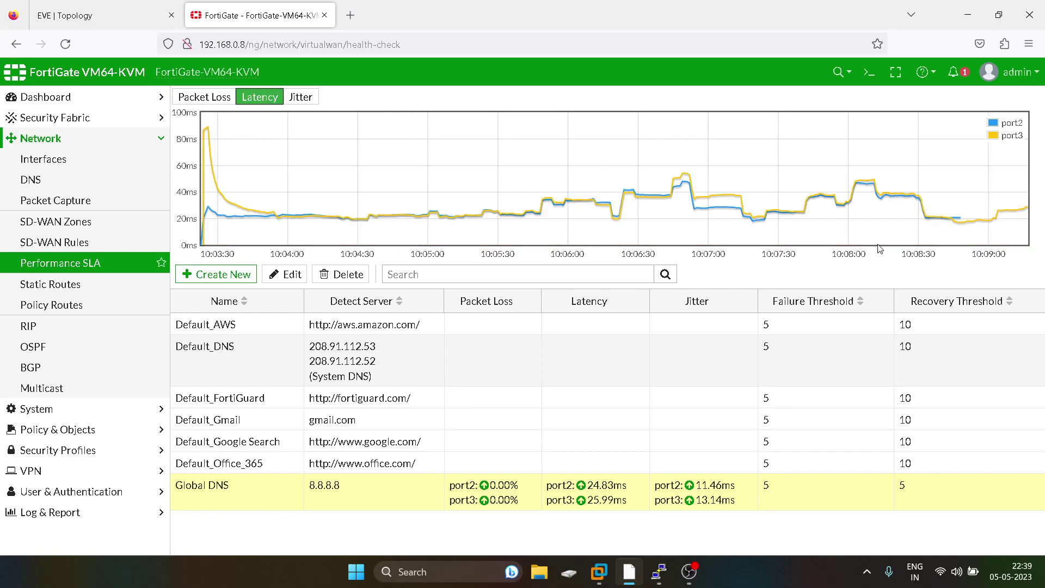
pyautogui.moveTo(957, 224)
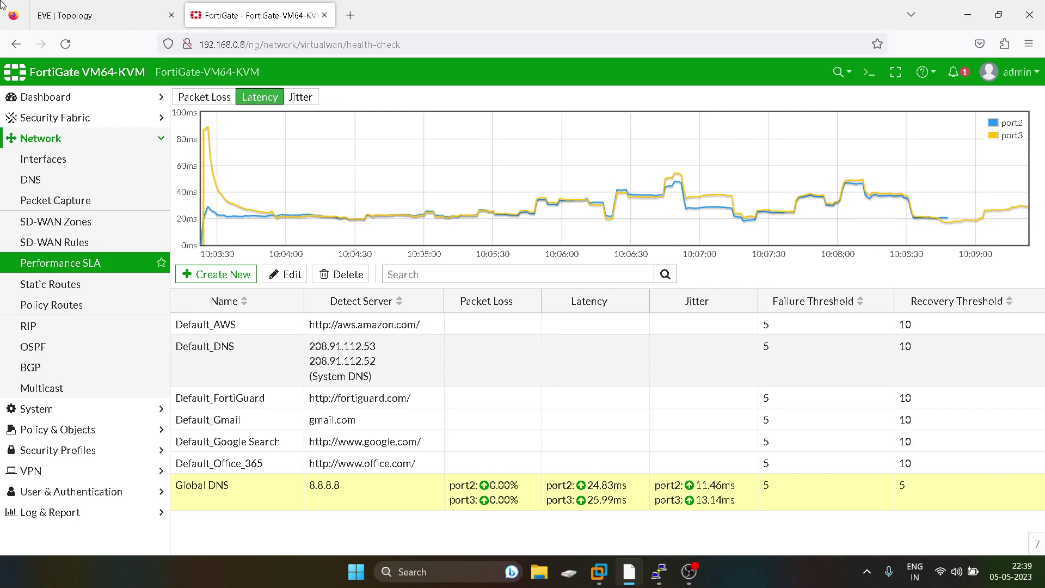
pyautogui.click(97, 15)
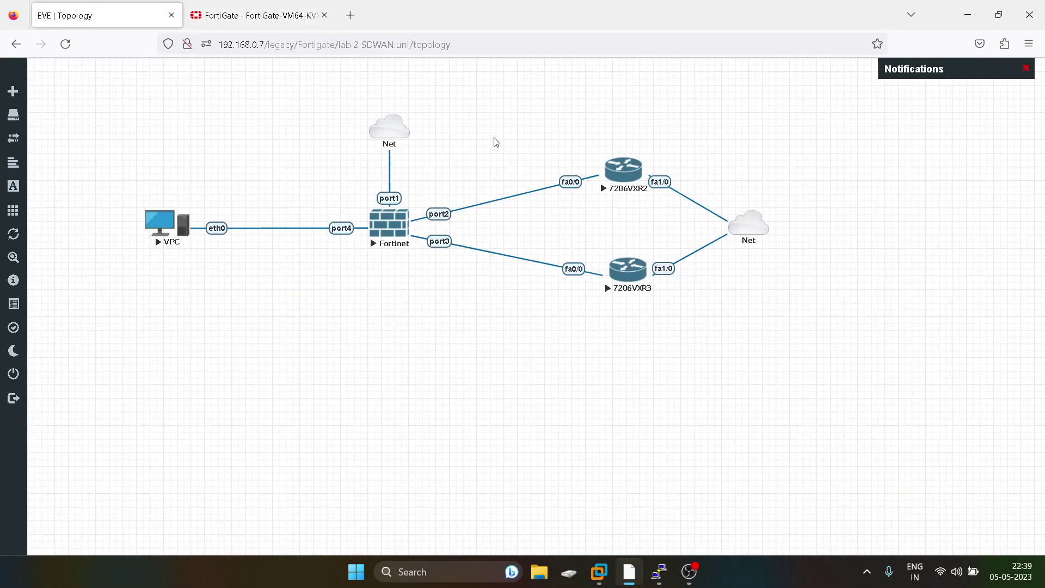
pyautogui.hotkey('ctrl', 'Tab')
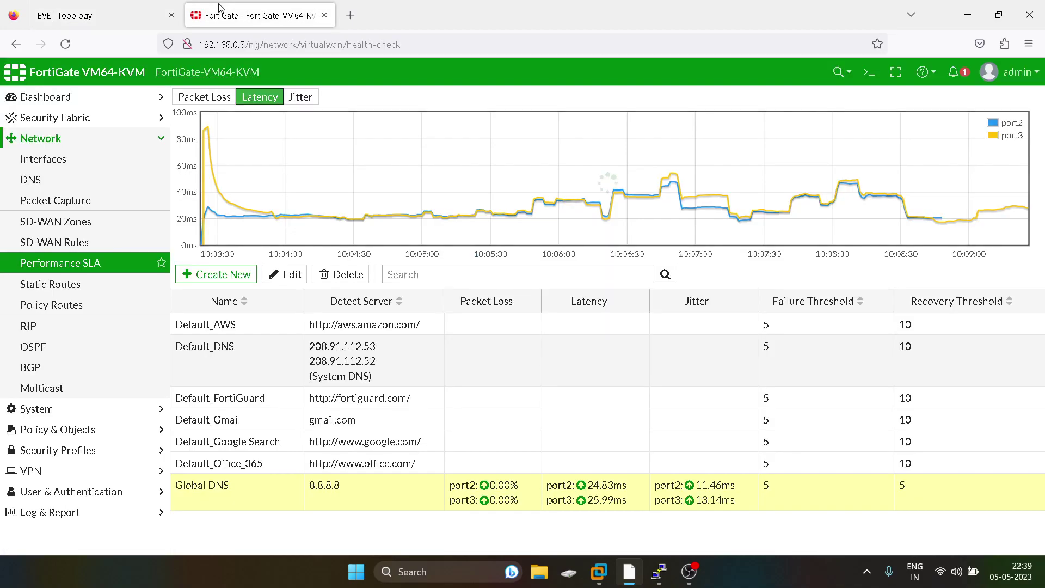
pyautogui.click(300, 97)
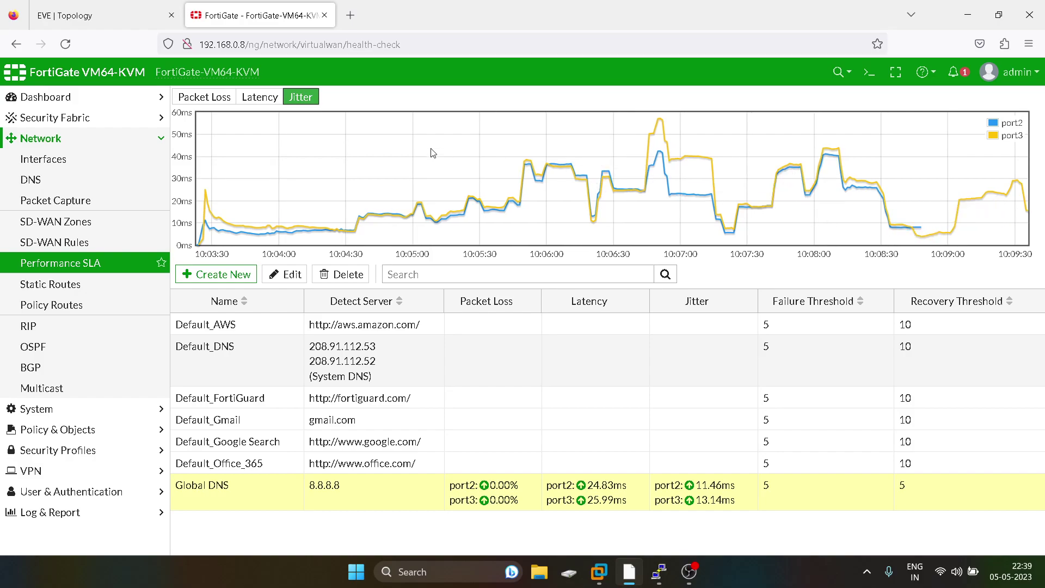
pyautogui.click(204, 97)
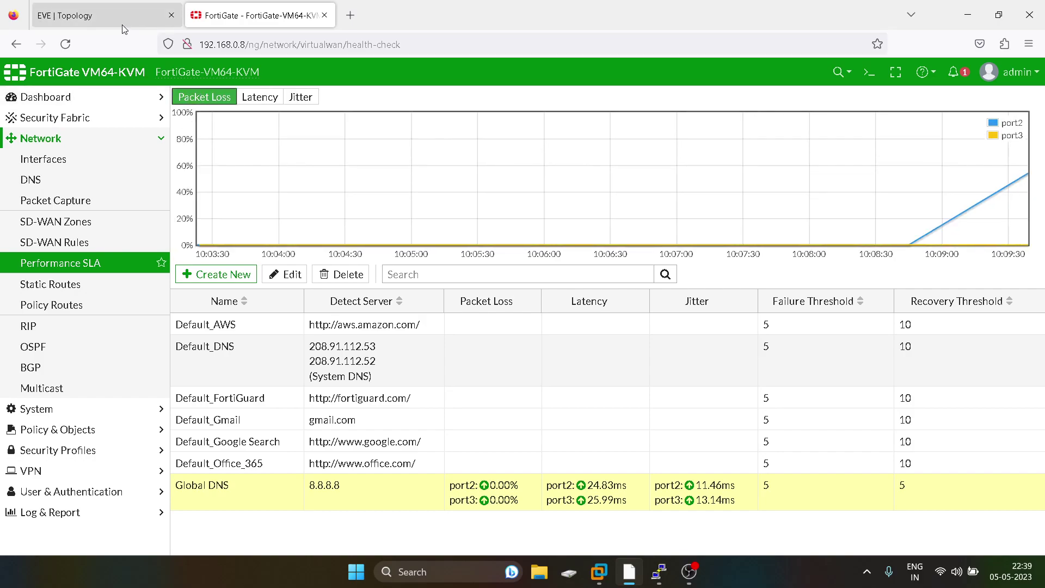
# Step: Re-enable interface fastEthernet 1/0 on 7206VXR2 with the no shut command
pyautogui.click(122, 24)
pyautogui.moveTo(659, 569)
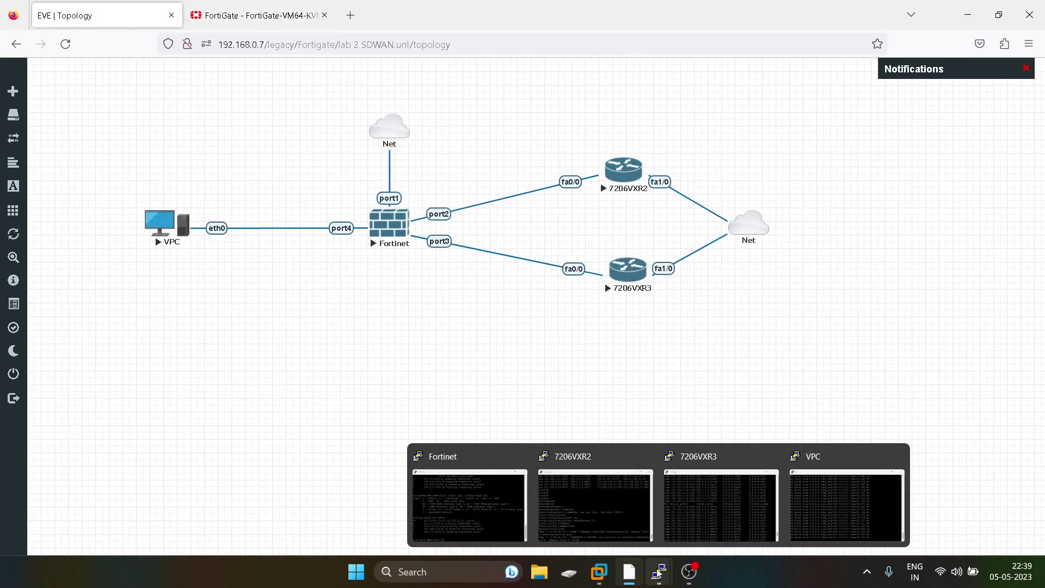
pyautogui.click(579, 501)
pyautogui.press('Return')
pyautogui.press('Return')
pyautogui.press('Return')
pyautogui.write('no shut')
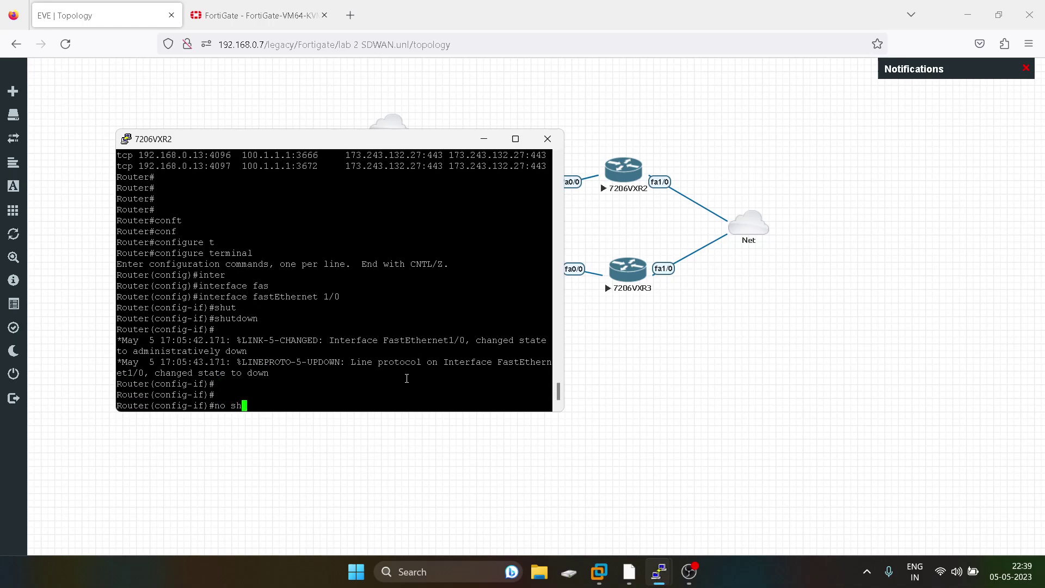
pyautogui.press('Return')
pyautogui.click(734, 360)
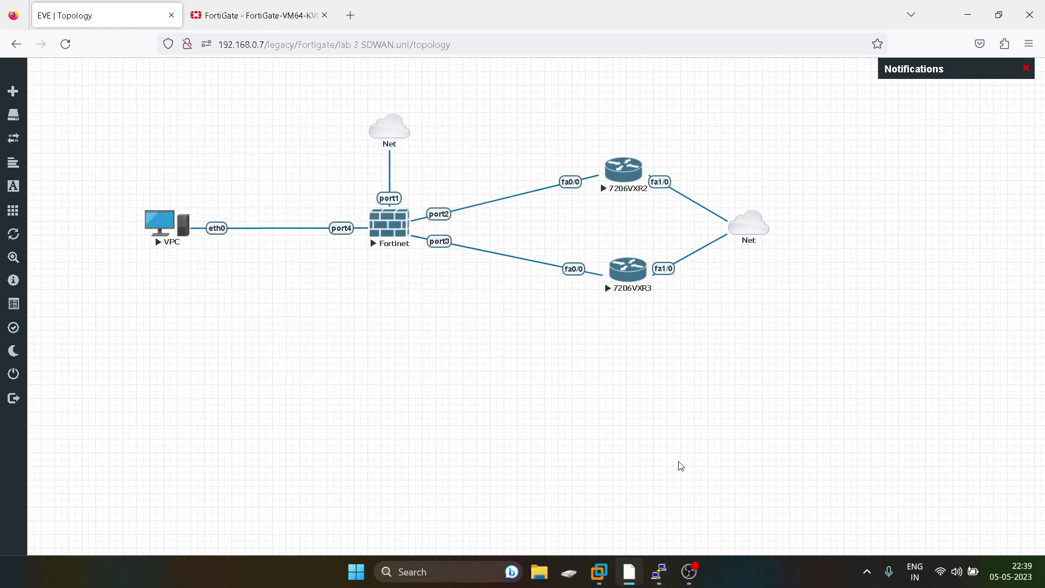
# Step: Rerun get router info routing-table all in the Fortinet console to check the default routes through port2 and port3
pyautogui.moveTo(660, 574)
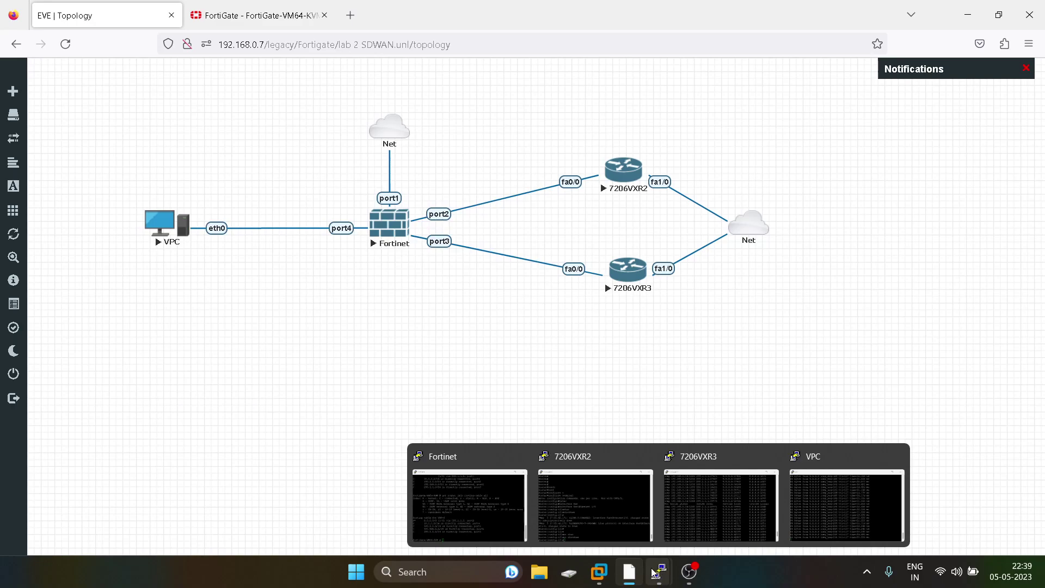
pyautogui.click(469, 493)
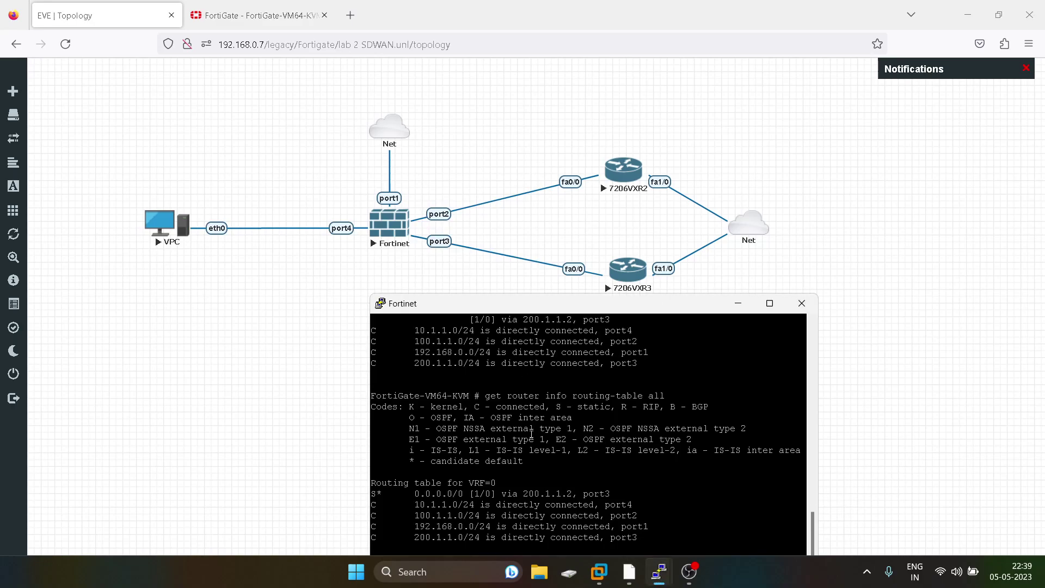
pyautogui.moveTo(606, 303); pyautogui.dragTo(553, 127)
pyautogui.press('Up')
pyautogui.press('Down')
pyautogui.press('Up')
pyautogui.press('Return')
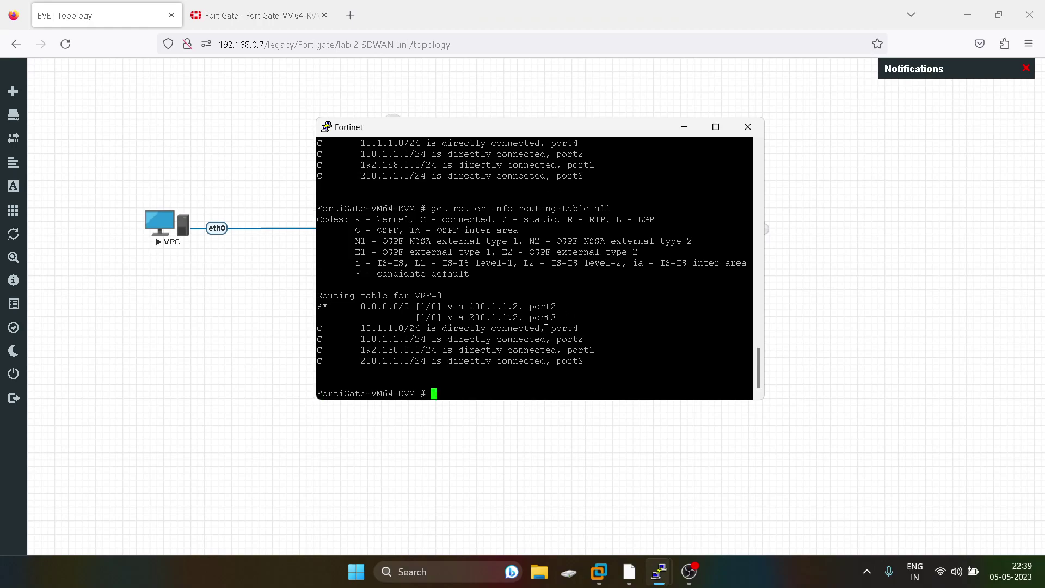
# Step: Check the port2 packet loss graph on the FortiGate Performance SLA page
pyautogui.click(837, 298)
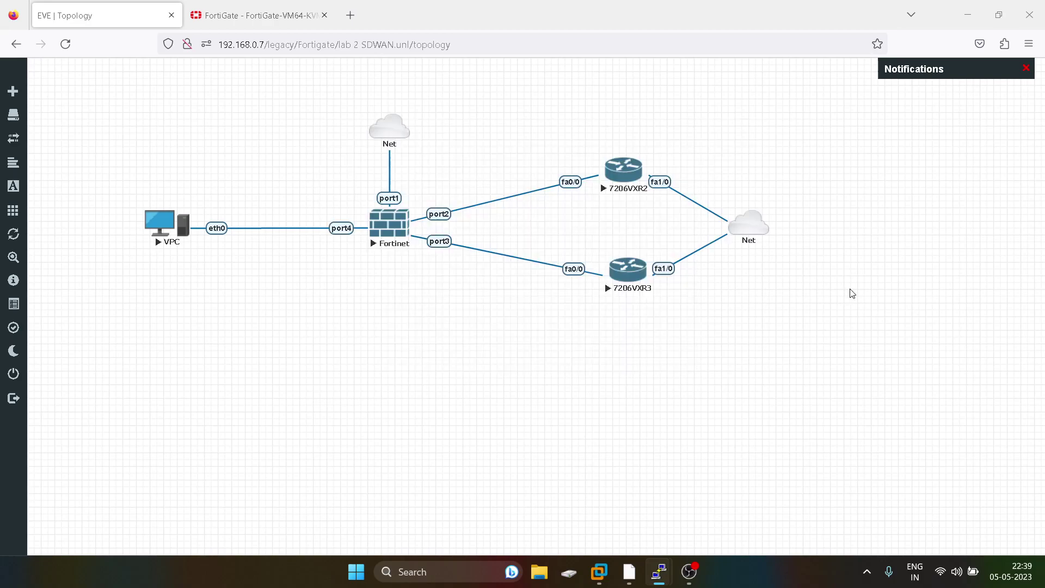
pyautogui.click(242, 15)
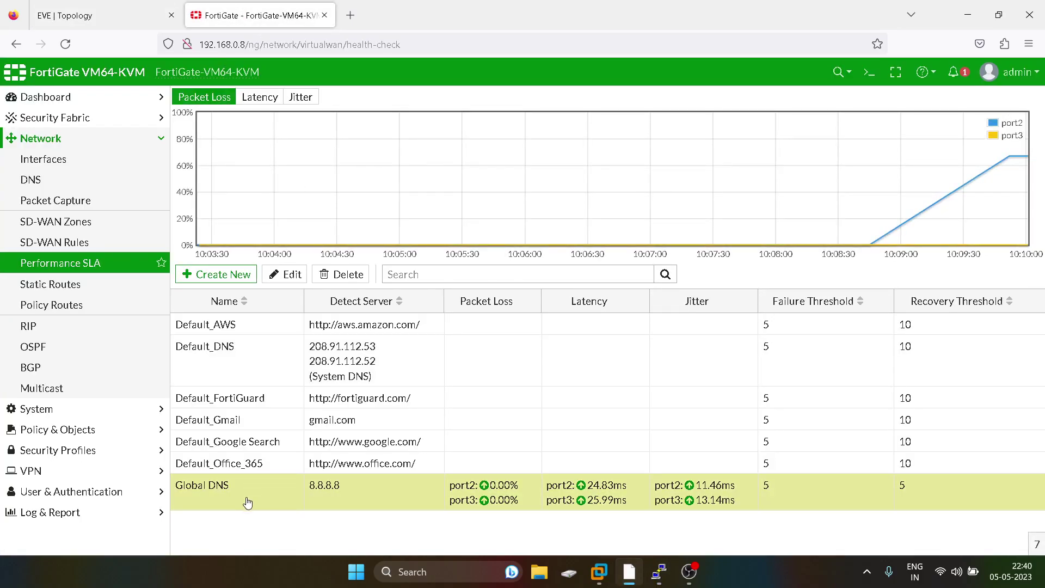
pyautogui.moveTo(1027, 159)
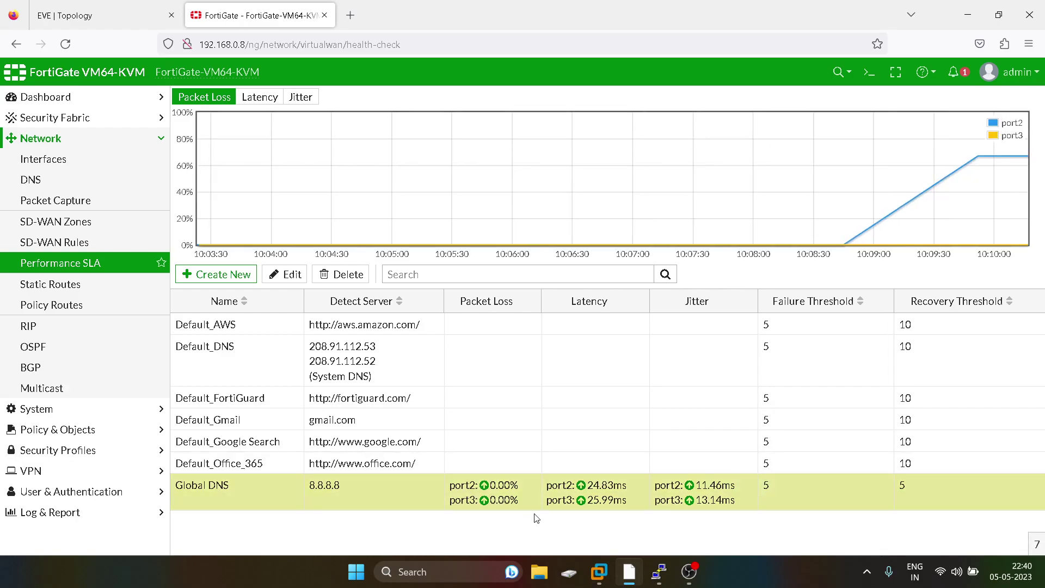
# Step: Save the 7206VXR2 configuration with do wr mem and leave configuration mode with end
pyautogui.moveTo(660, 582)
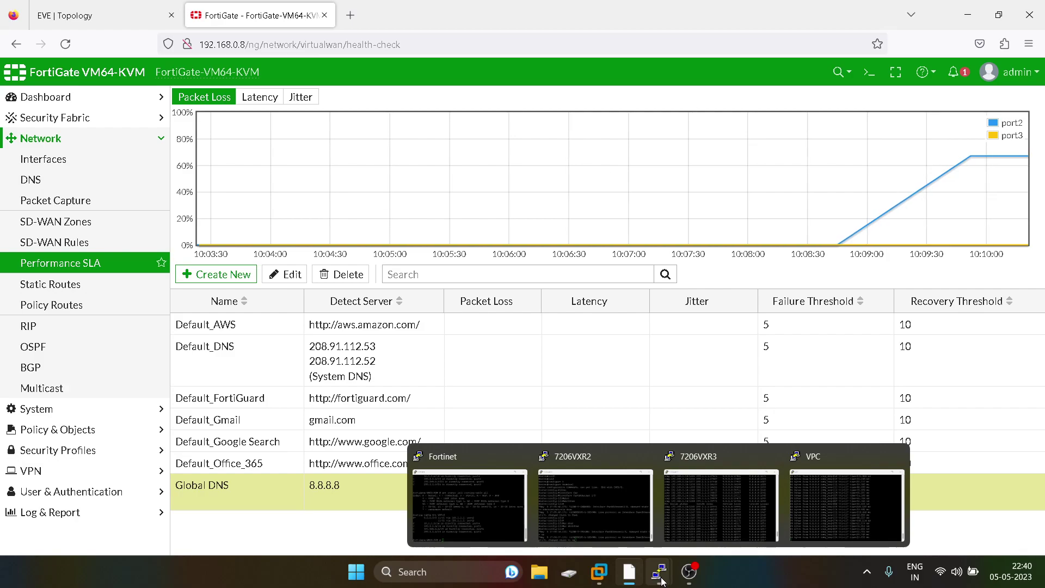
pyautogui.click(575, 480)
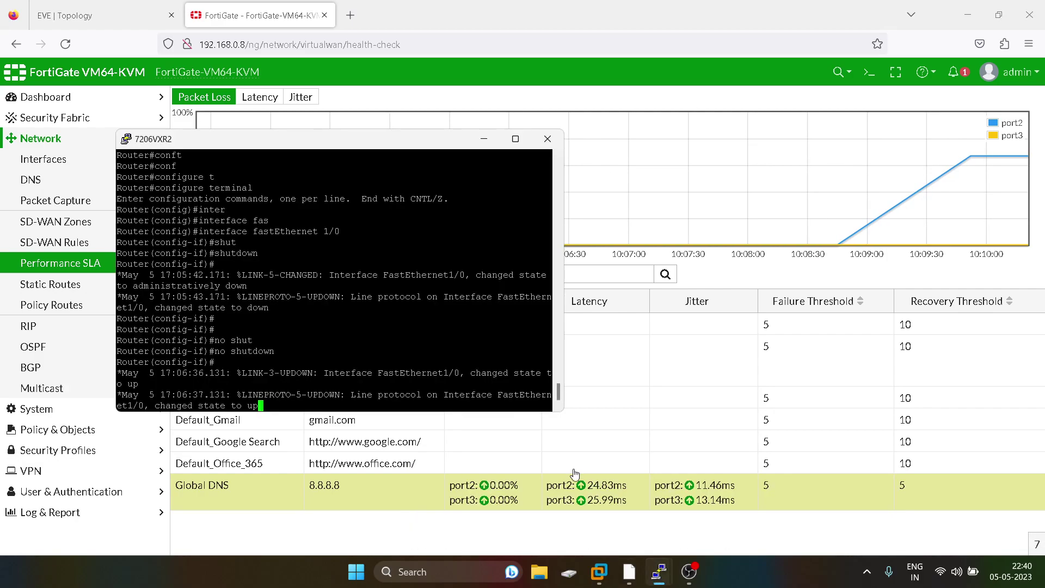
pyautogui.press('Return')
pyautogui.press('Return')
pyautogui.press('Return')
pyautogui.press('Return')
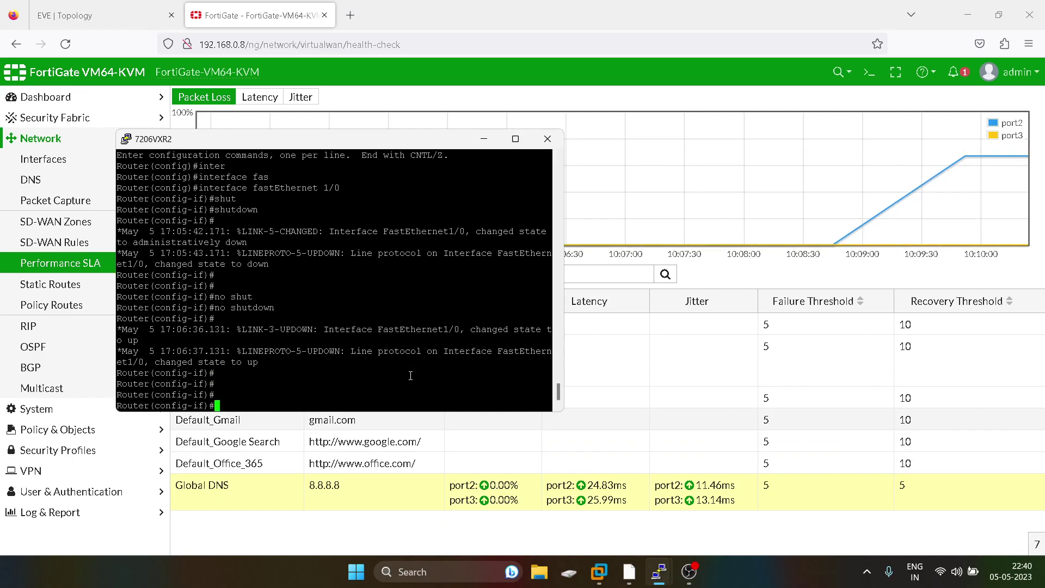
pyautogui.write('do wr mem')
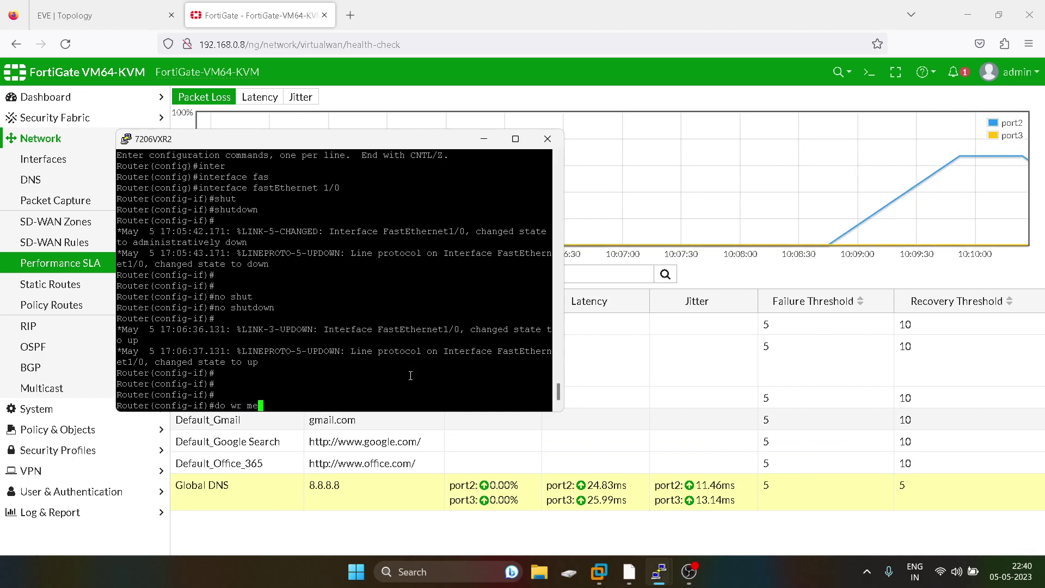
pyautogui.press('Return')
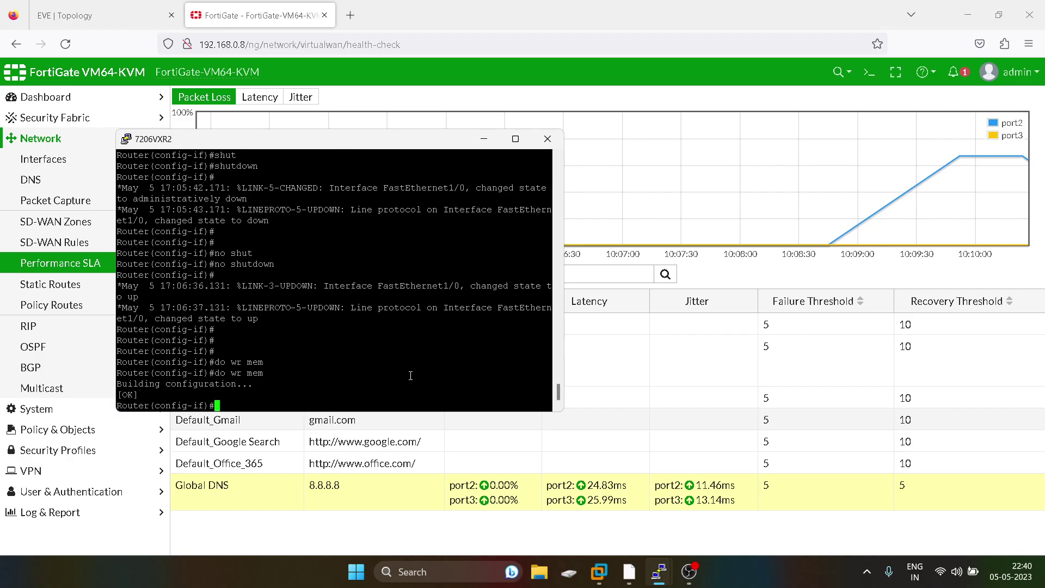
pyautogui.write('end')
pyautogui.press('Return')
pyautogui.press('Return')
pyautogui.press('Return')
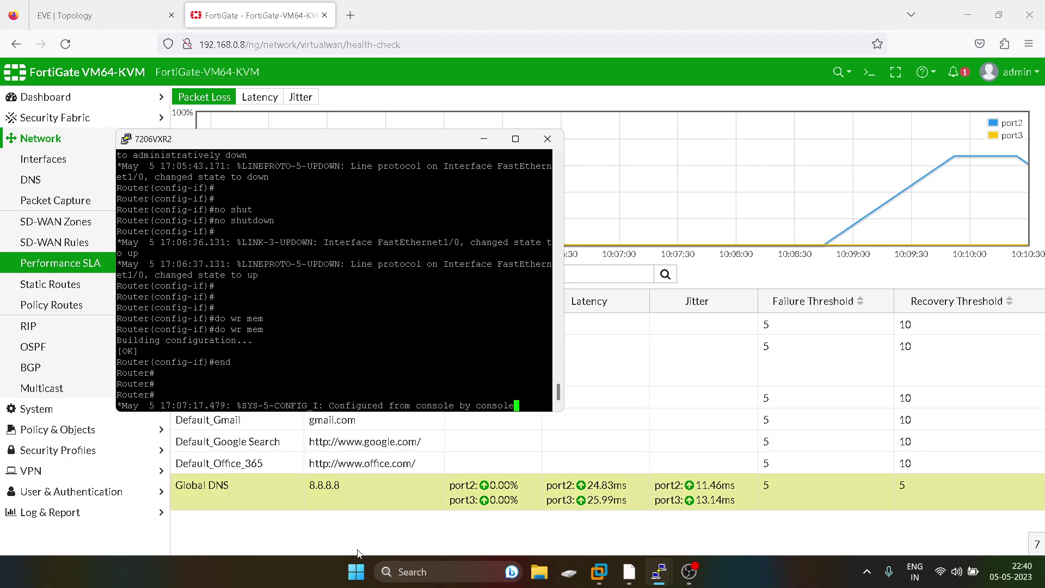
# Step: Compare the port2 and port3 packet loss, latency and jitter graphs in Performance SLA, and return to the EVE topology
pyautogui.click(359, 546)
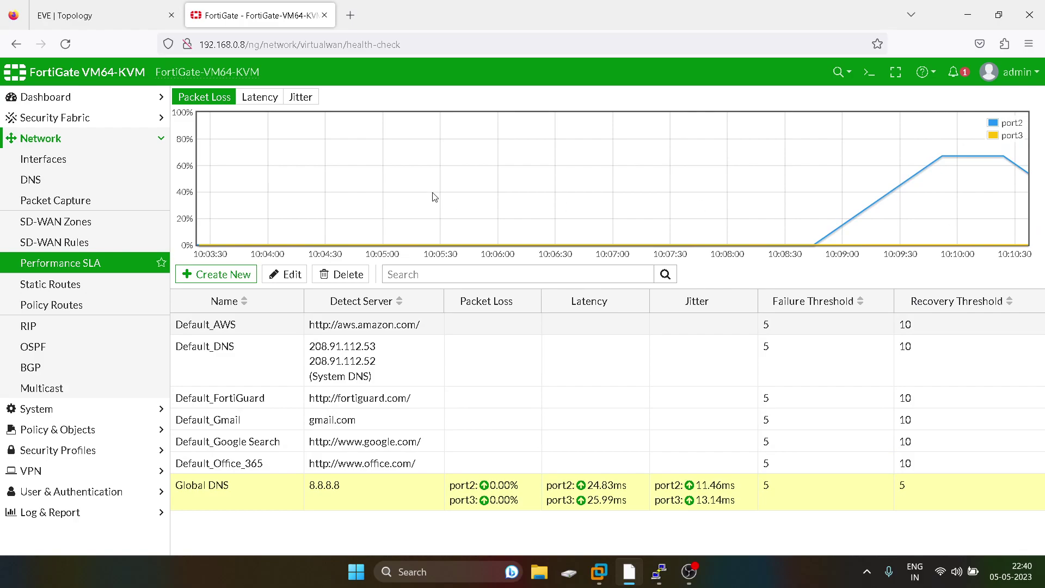
pyautogui.click(247, 98)
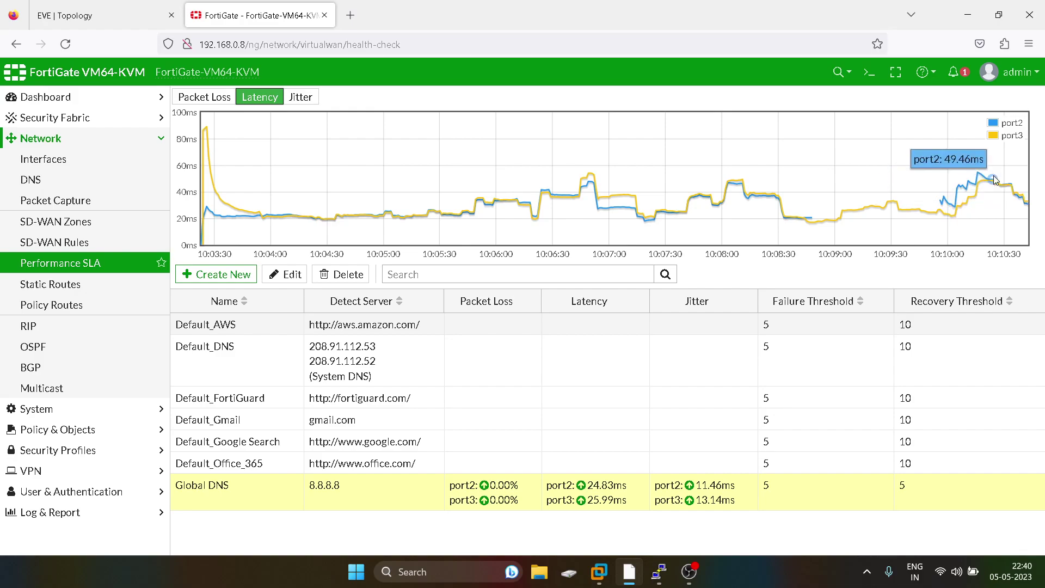
pyautogui.click(302, 100)
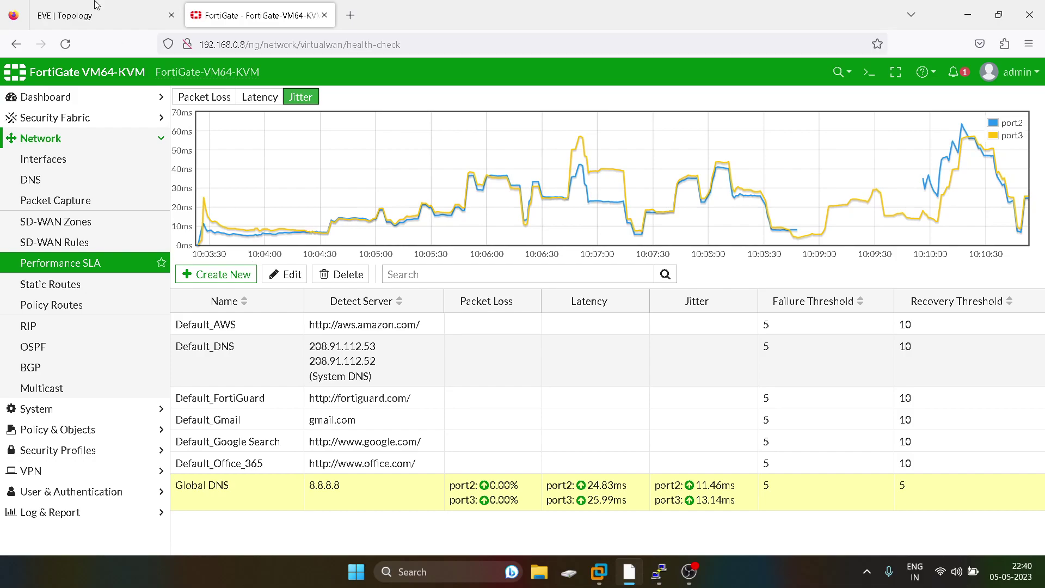
pyautogui.click(93, 17)
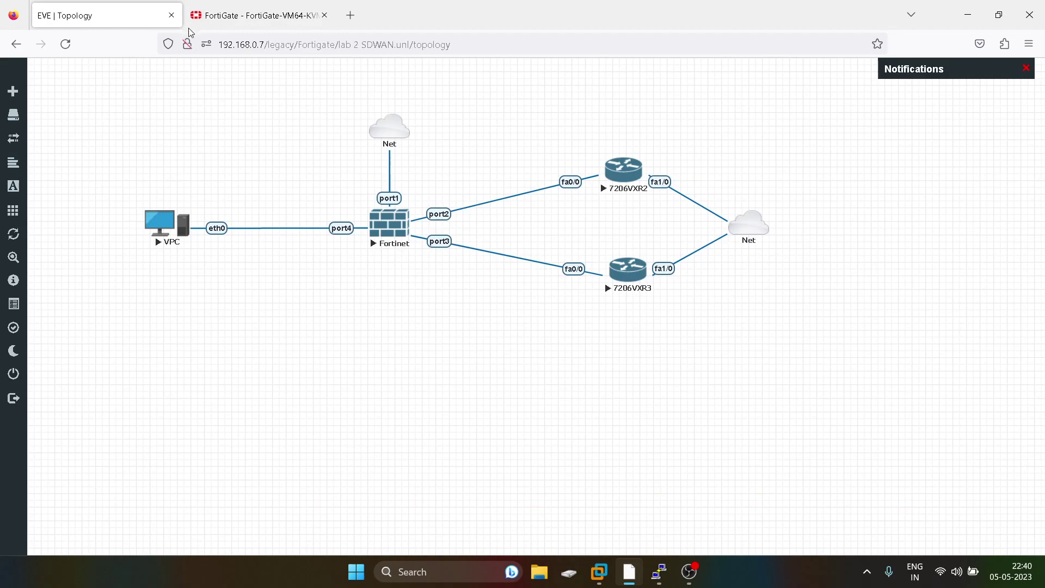
pyautogui.click(223, 17)
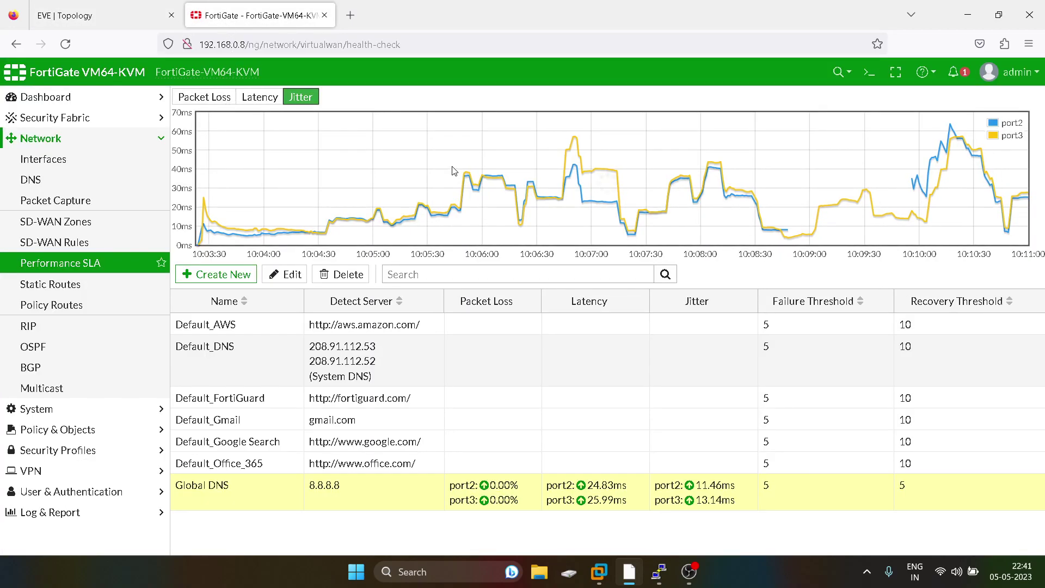
pyautogui.click(144, 10)
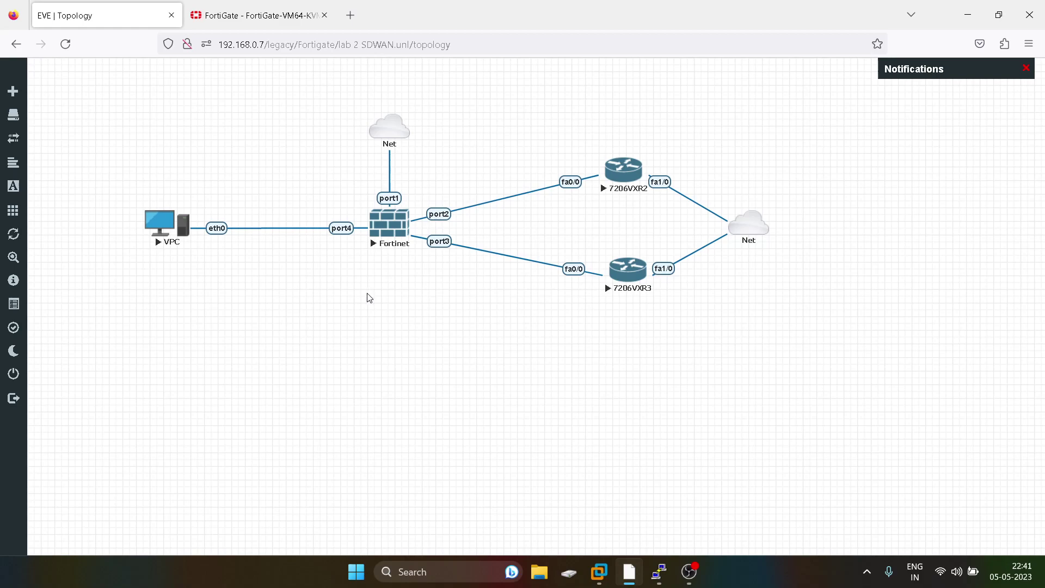
pyautogui.click(691, 571)
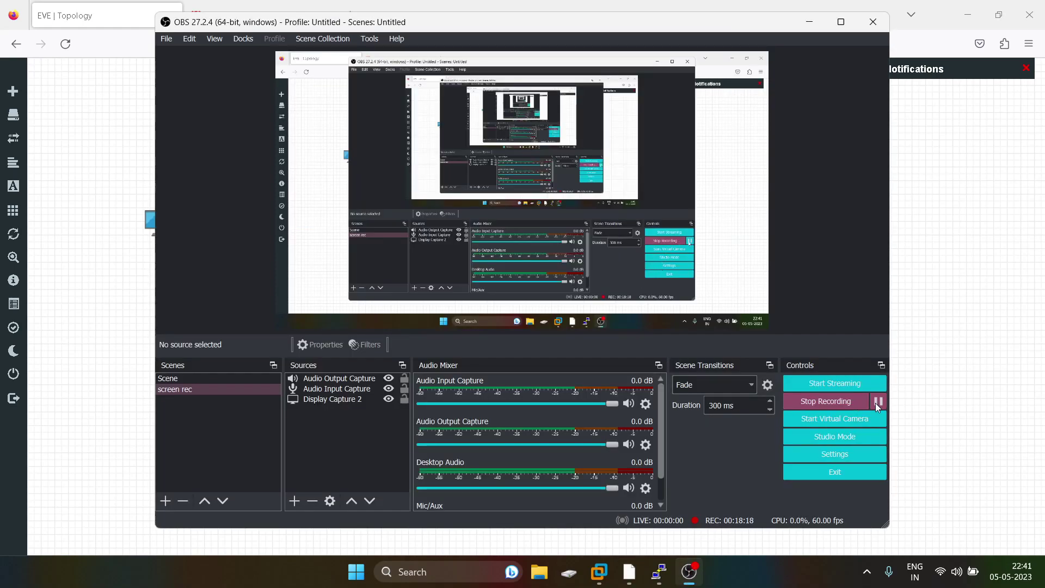